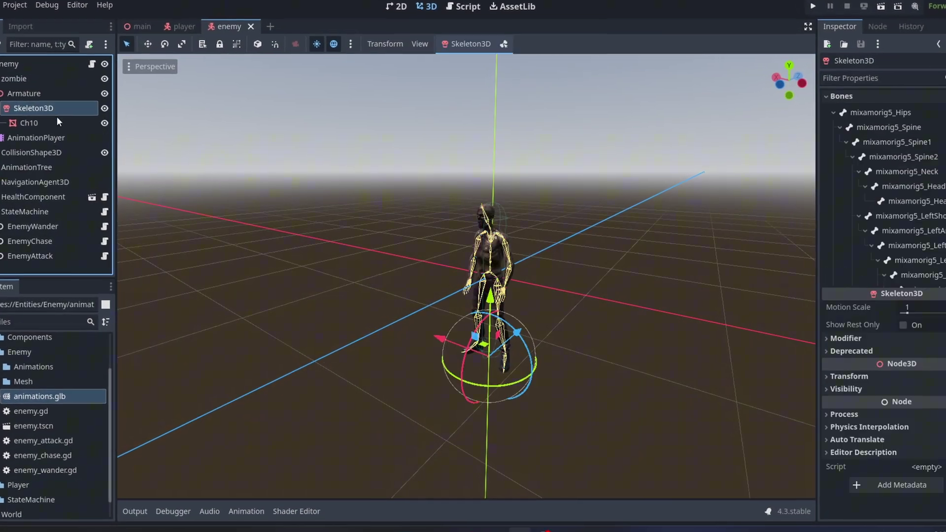
Step: Scroll up through the enemy's Skeleton3D bone list in the Inspector
scroll(525, 259, up, 3)
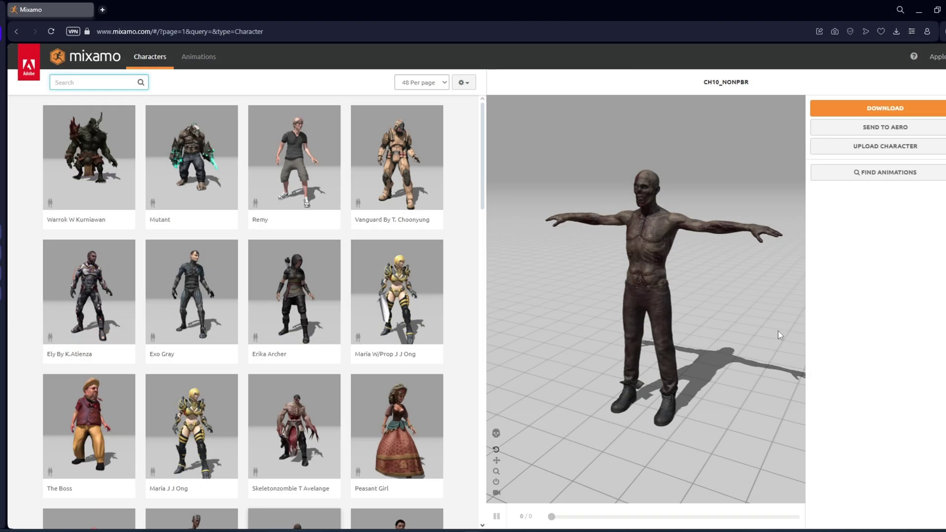
Step: Find 'zombie' in Mixamo Characters and download CH10_NONPBR as FBX Binary in T-pose
text(zombie)
key(Return)
drag(481, 162, 480, 266)
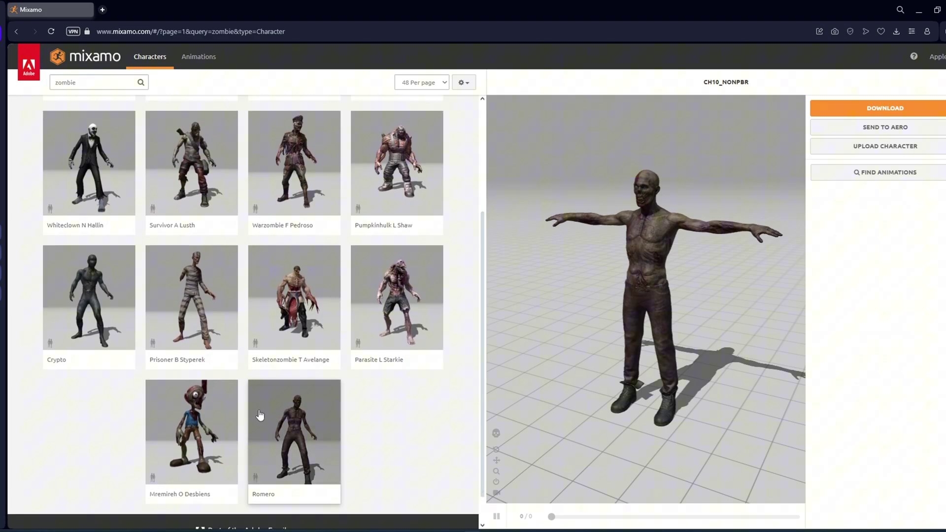
click(834, 113)
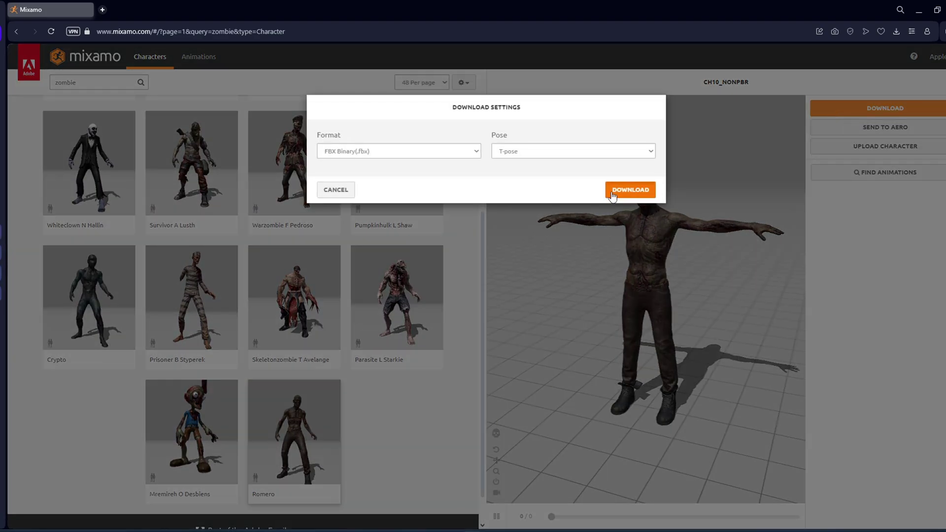
click(620, 191)
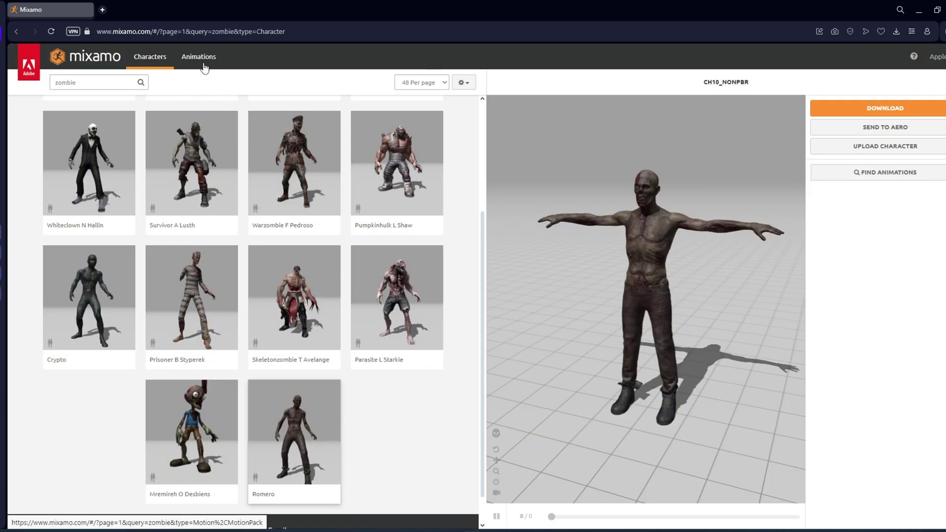
click(204, 66)
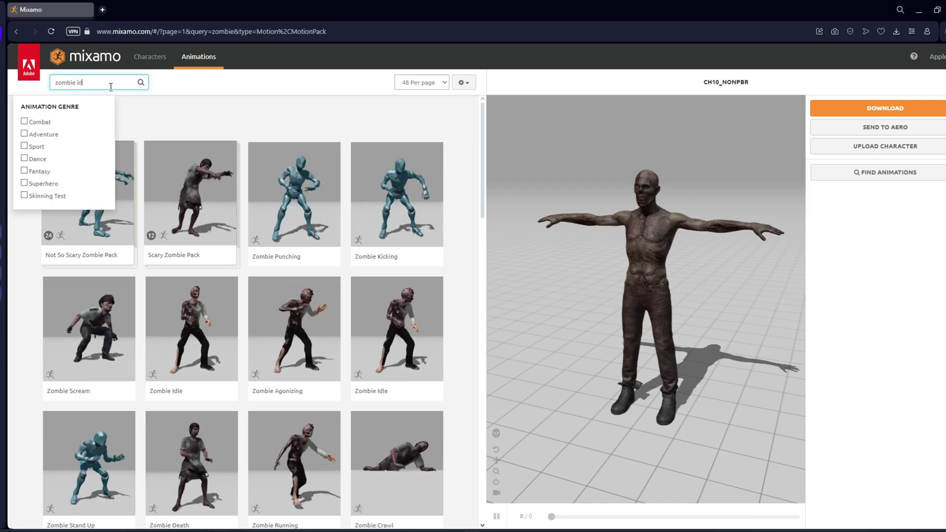
Step: Download the Zombie Idle animation as FBX without skin
text(le)
key(Return)
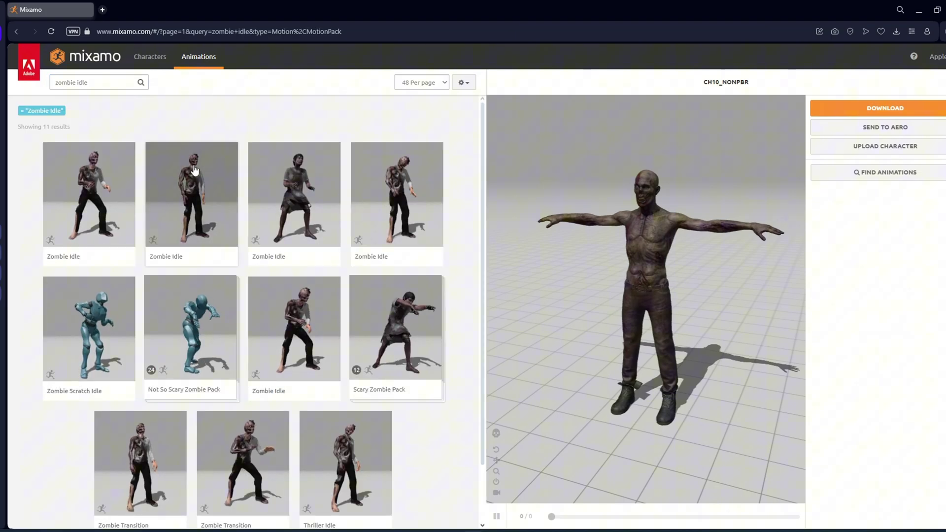
click(181, 182)
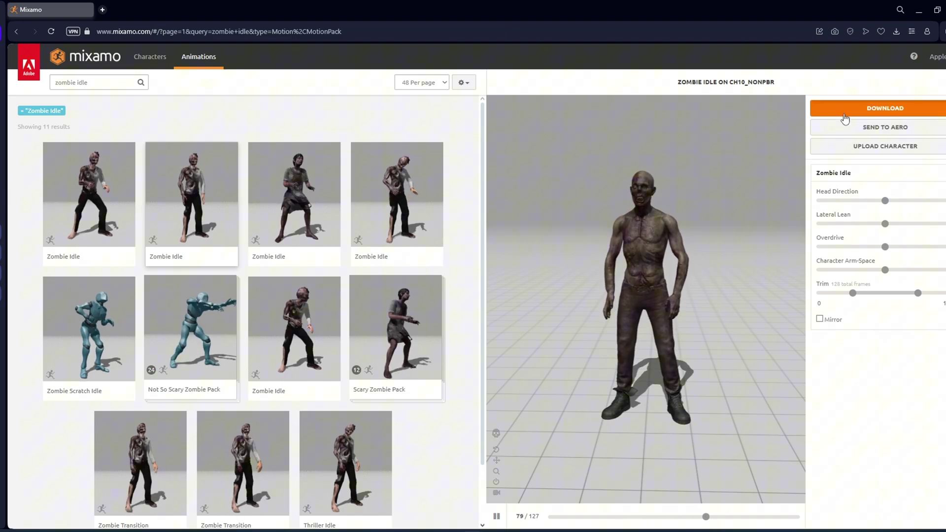
click(843, 109)
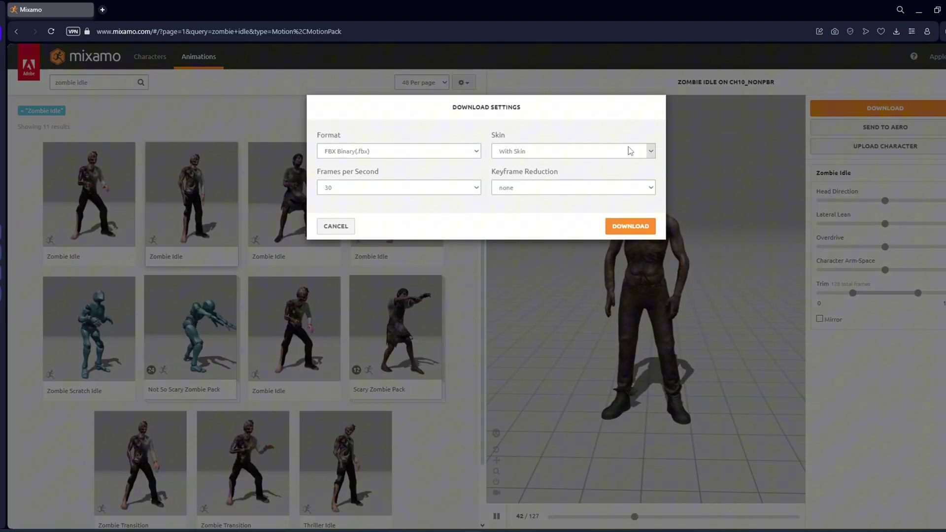
click(566, 151)
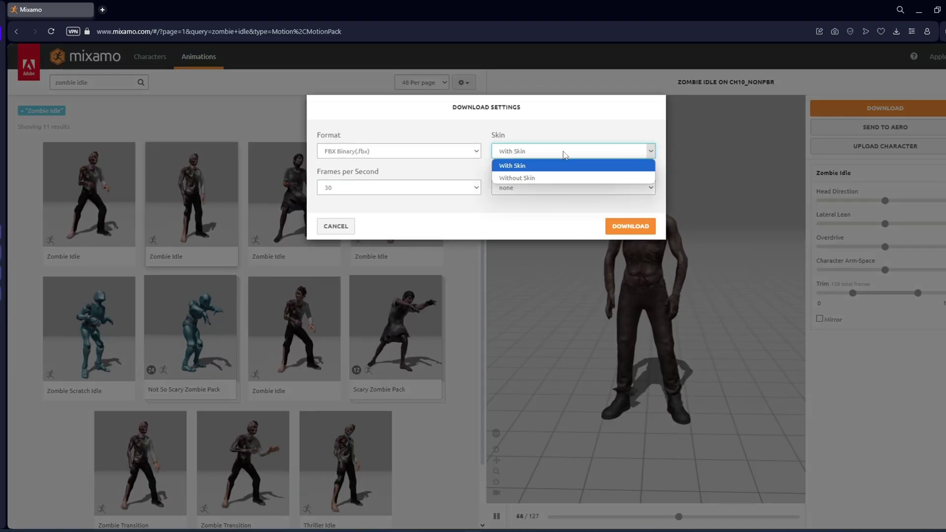
click(541, 179)
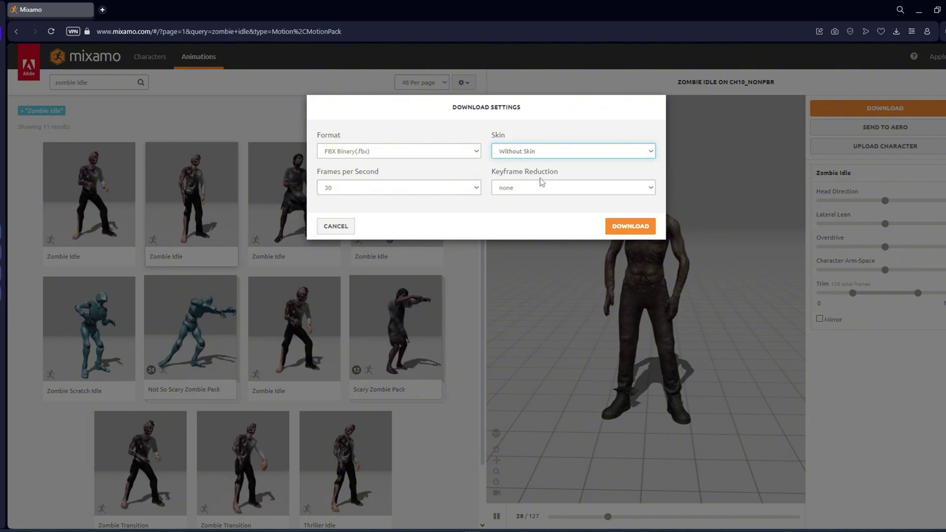
click(628, 227)
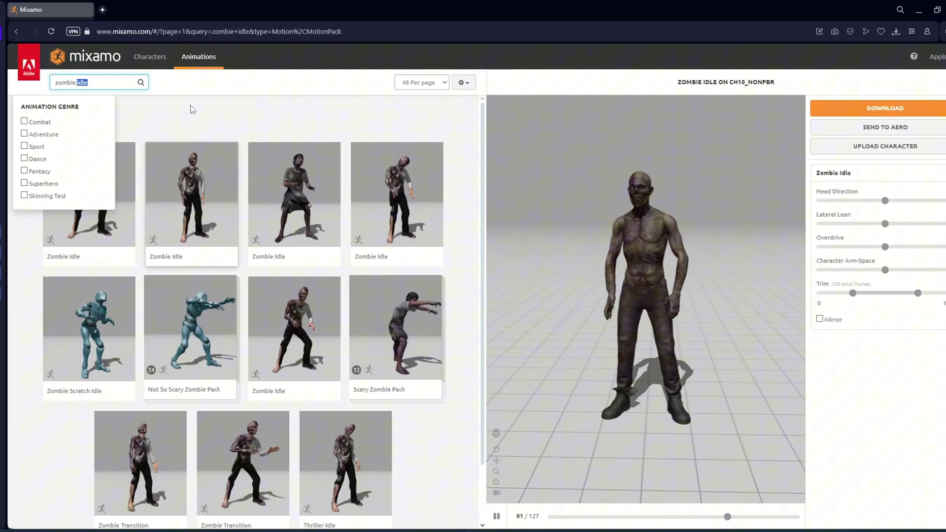
Step: Download the Zombie Walk animation with In Place enabled
text(walk)
key(Return)
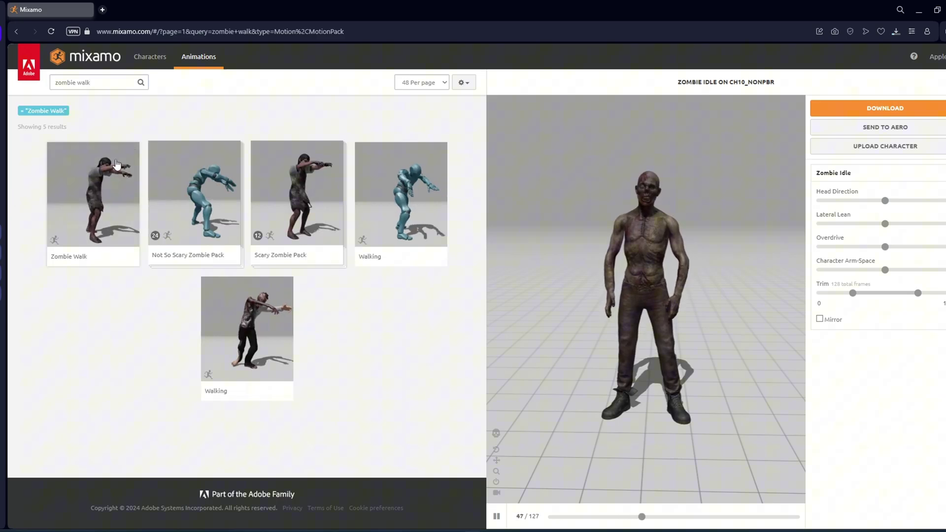
click(104, 176)
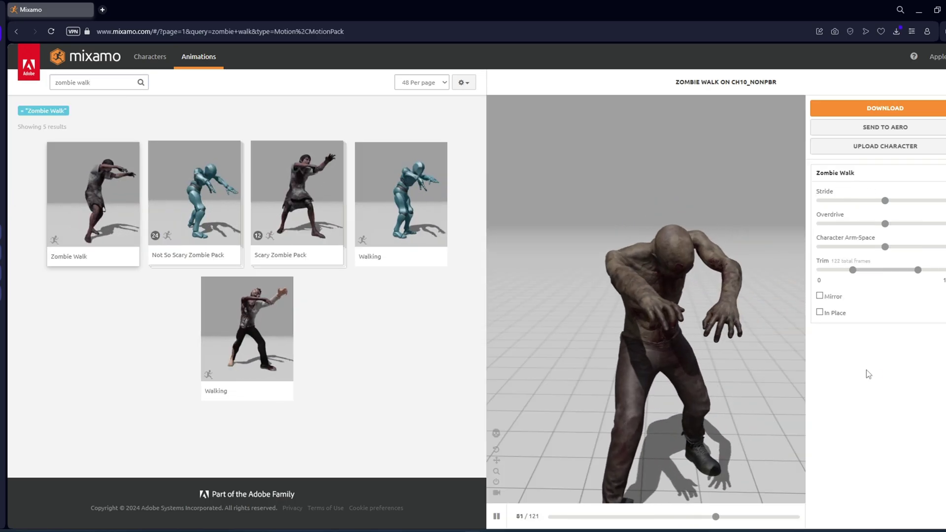
click(819, 313)
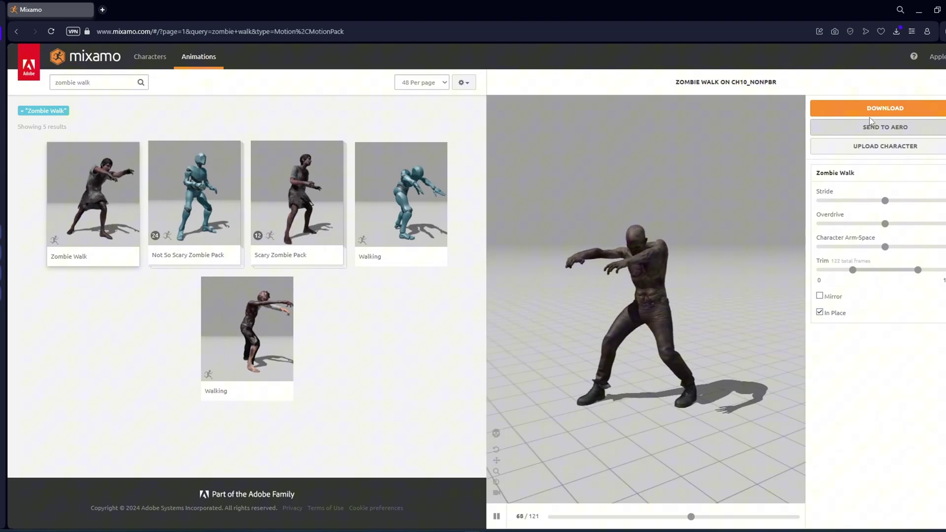
click(855, 105)
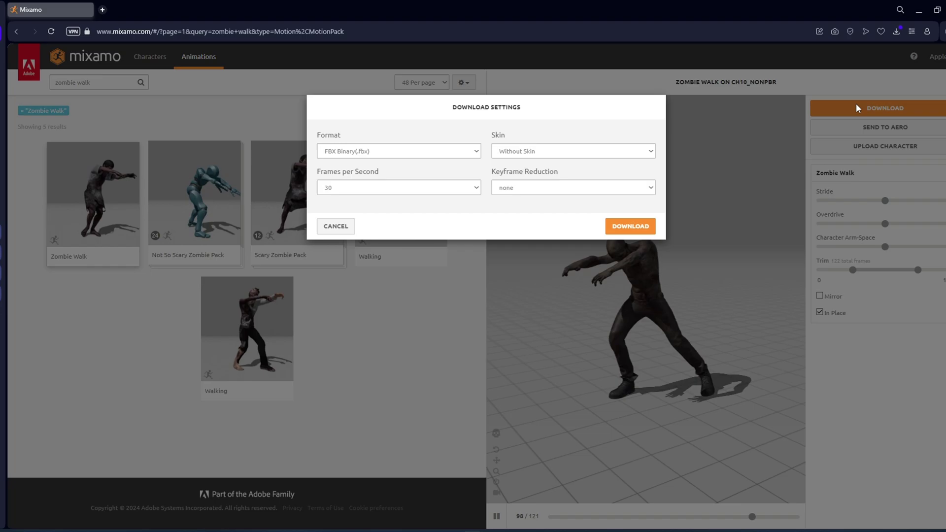
click(634, 227)
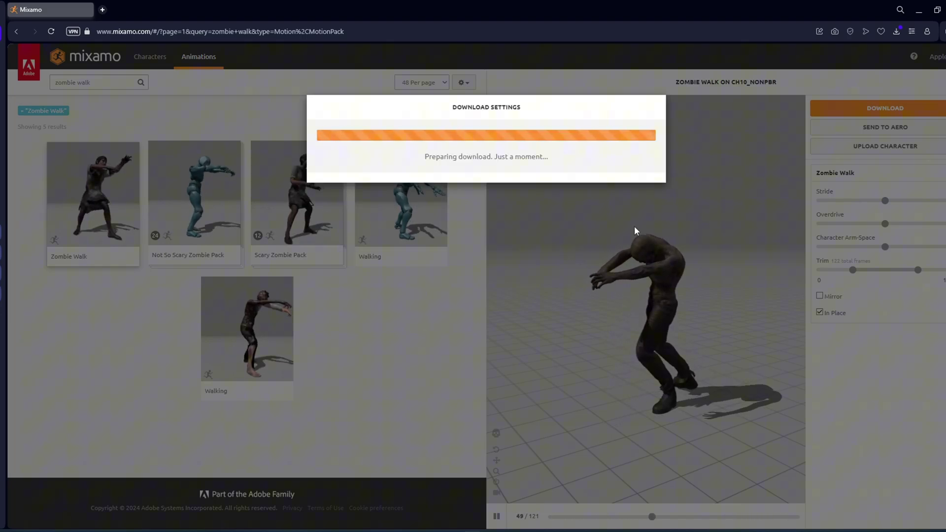
Step: Search 'zombie running' and download it with In Place enabled
double_click(84, 82)
text(running)
key(Return)
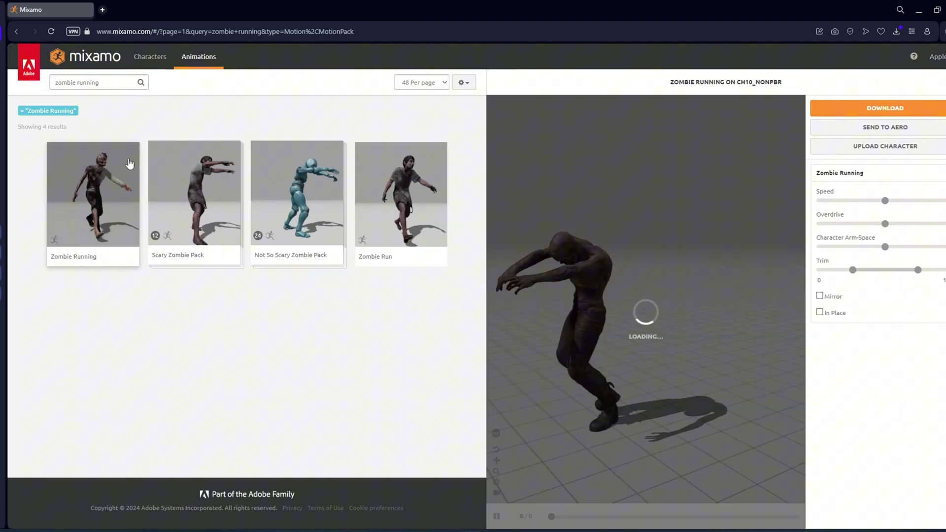
click(833, 315)
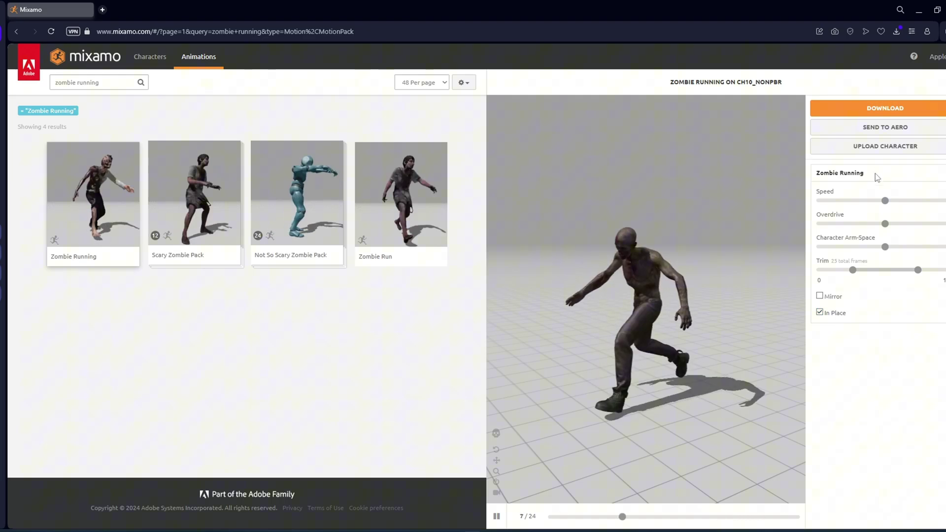
click(884, 111)
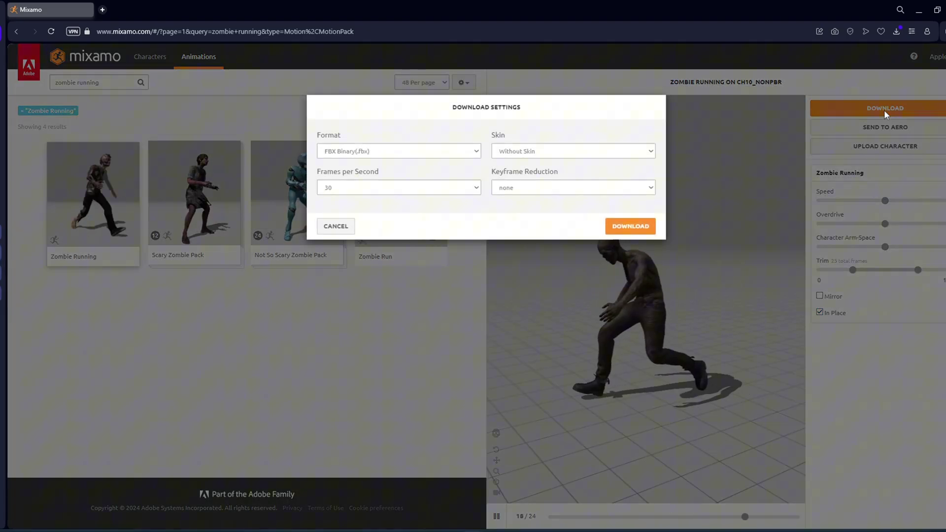
click(651, 225)
Step: Search 'zombie attack' and download the Zombie Attack animation
double_click(88, 83)
text(attack)
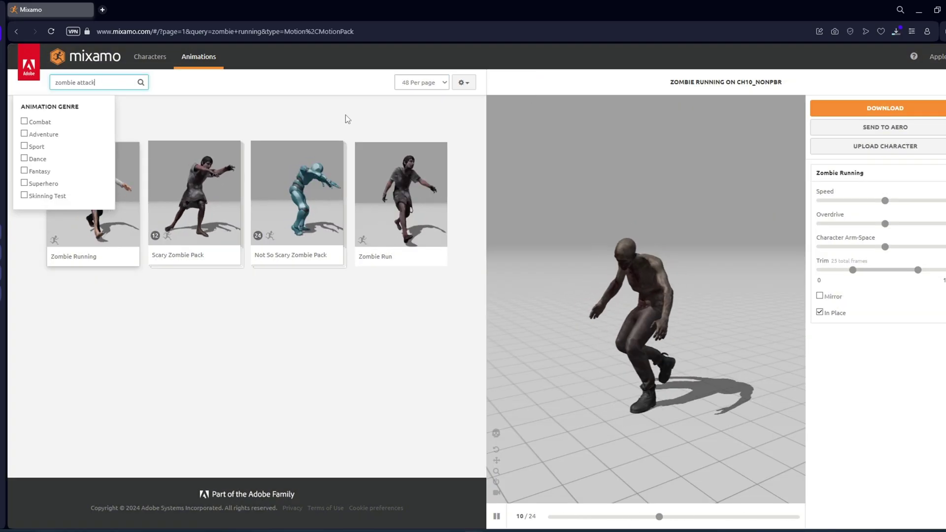
key(Return)
click(221, 175)
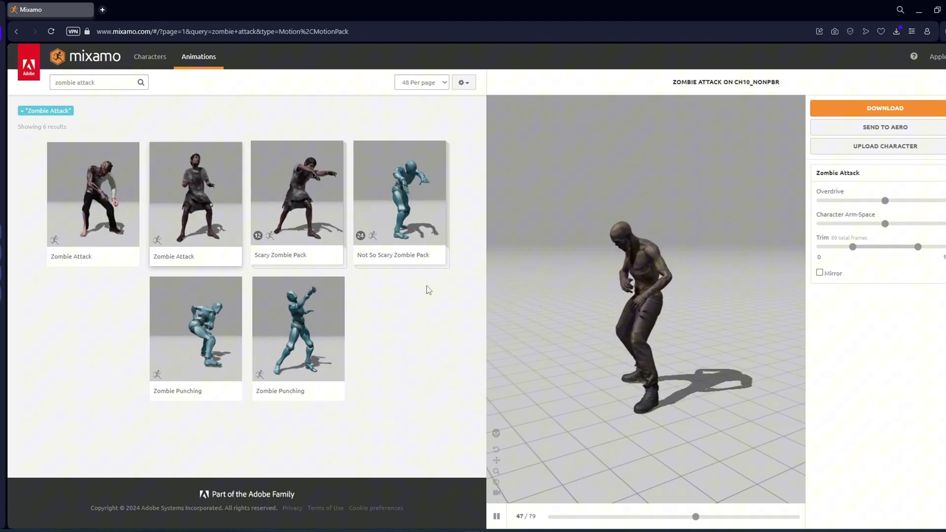
click(884, 108)
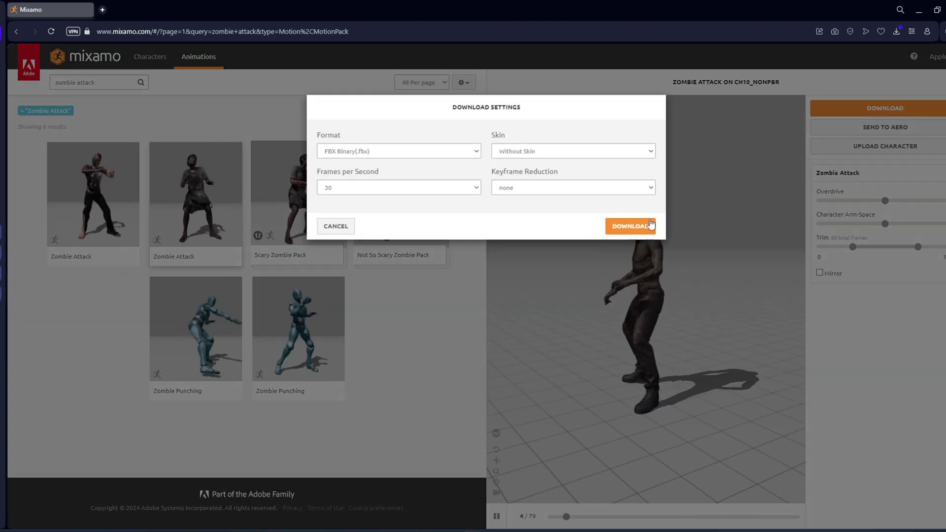
click(642, 224)
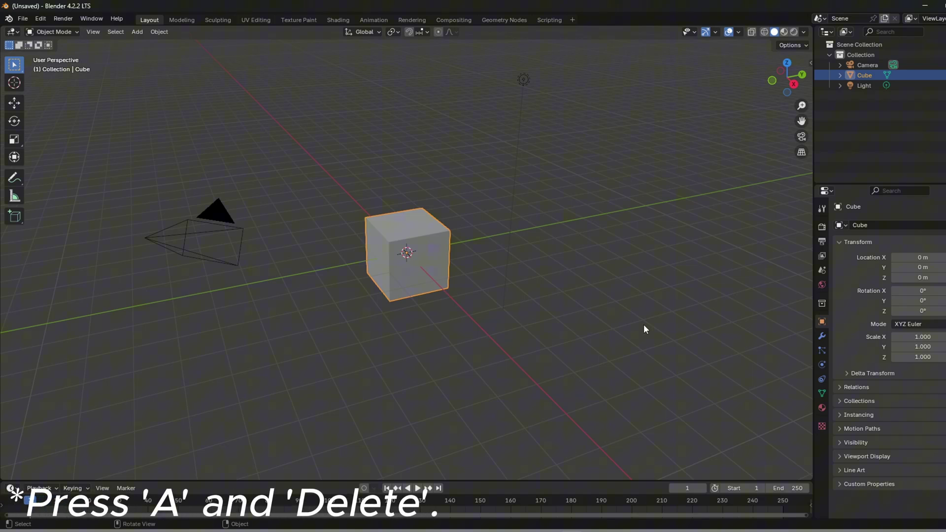
Step: Delete the default cube, camera and light, then import and frame Ch10_nonPBR.fbx
key(a)
key(Delete)
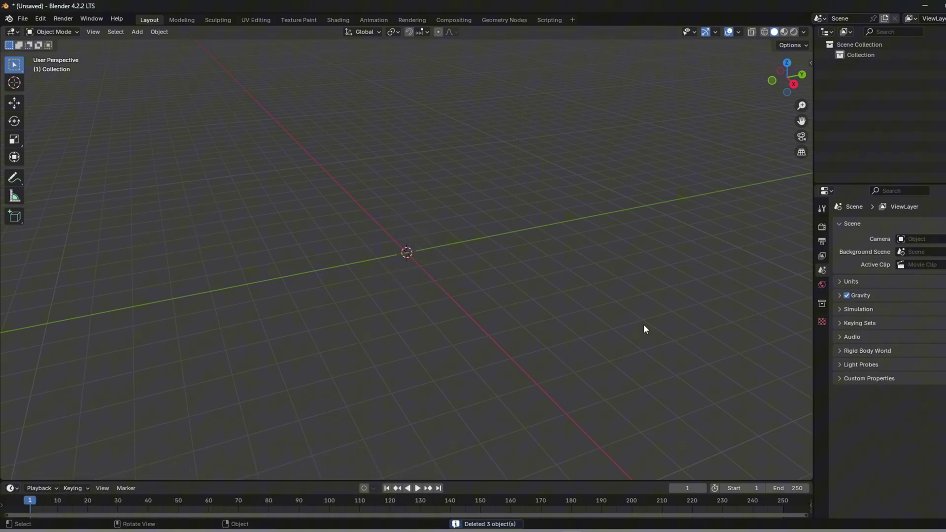
click(22, 18)
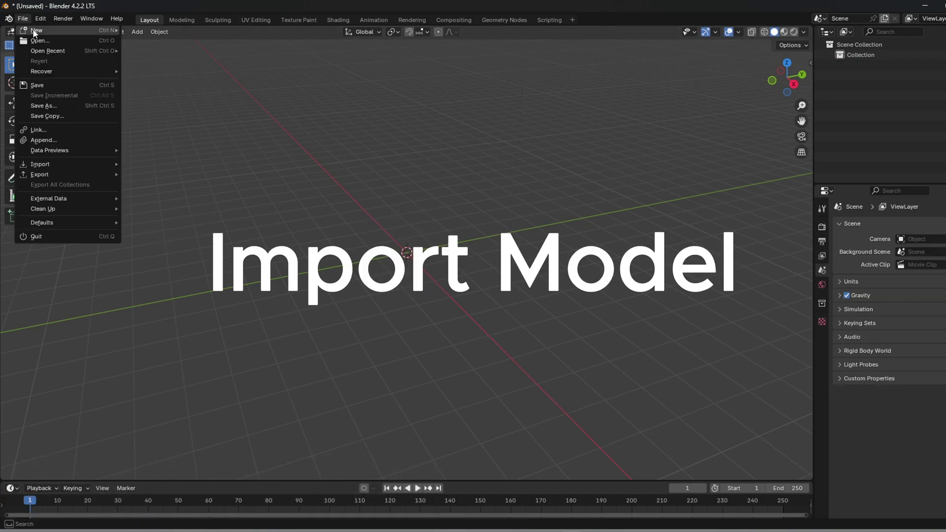
mouse_move(98, 168)
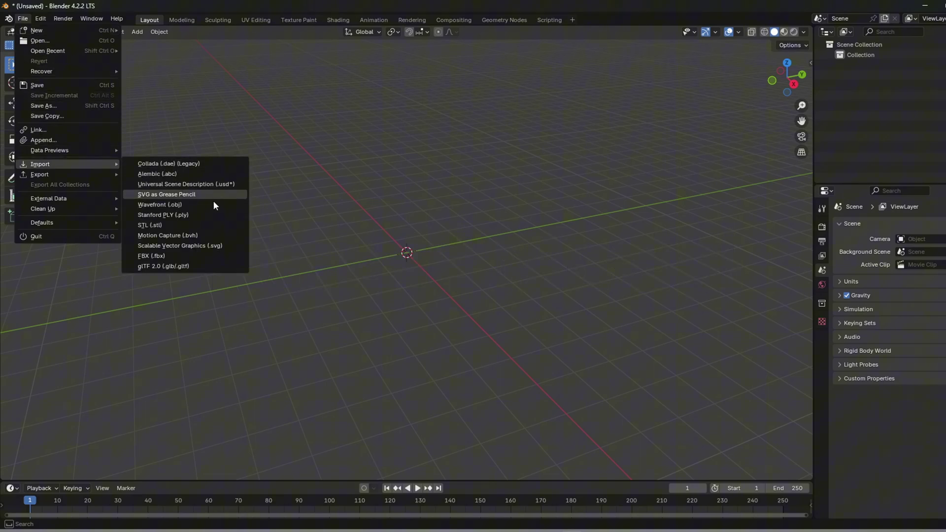
click(177, 257)
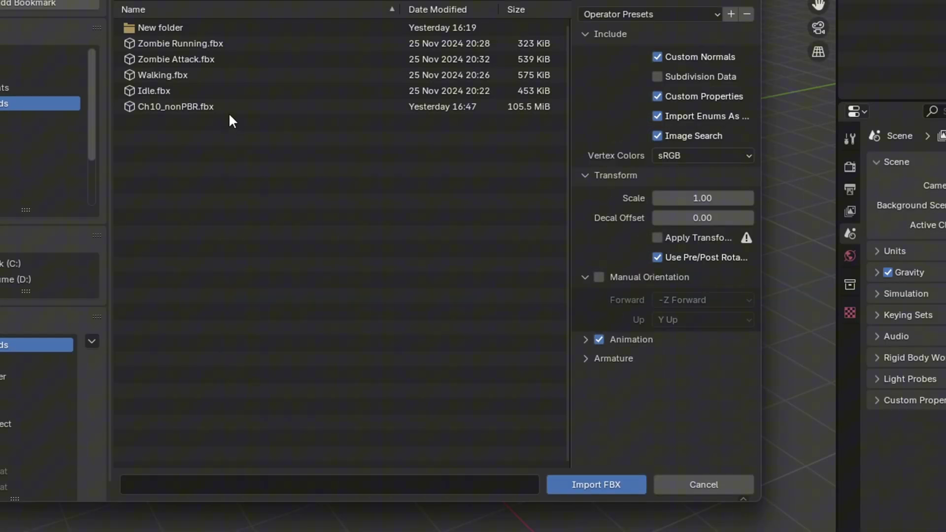
click(231, 108)
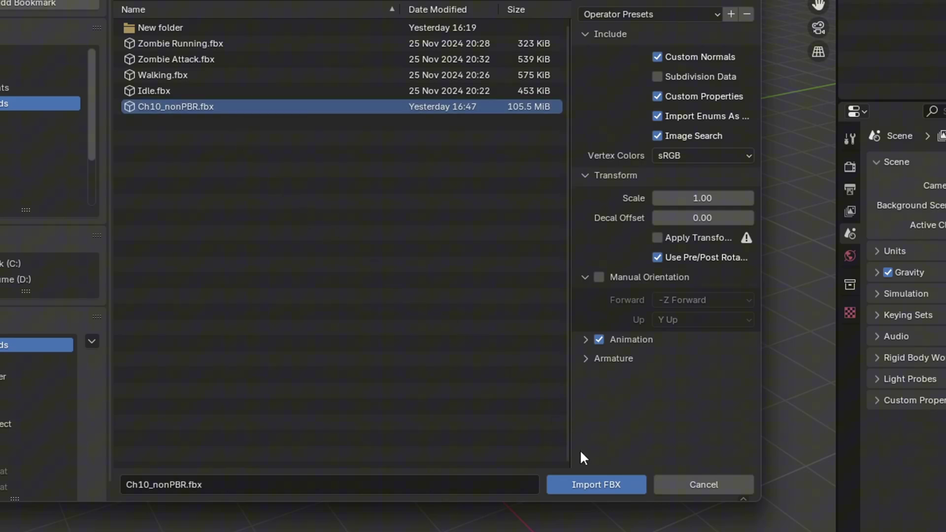
click(595, 482)
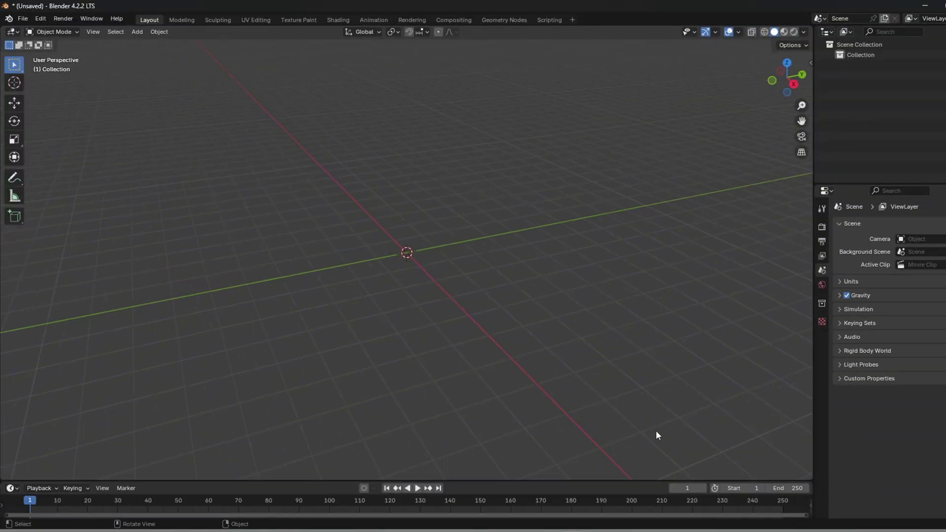
key(KP_Decimal)
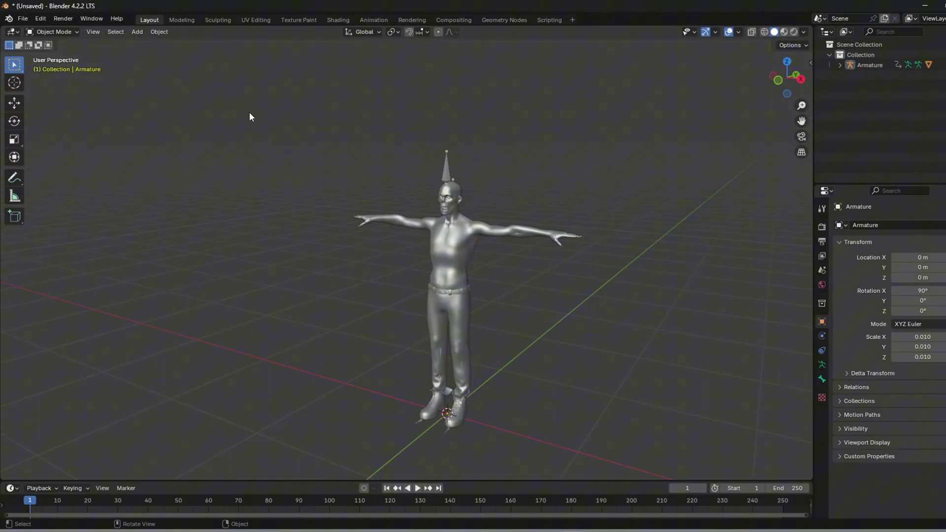
Step: Start a new scene and import the four zombie animation FBX files together
click(23, 21)
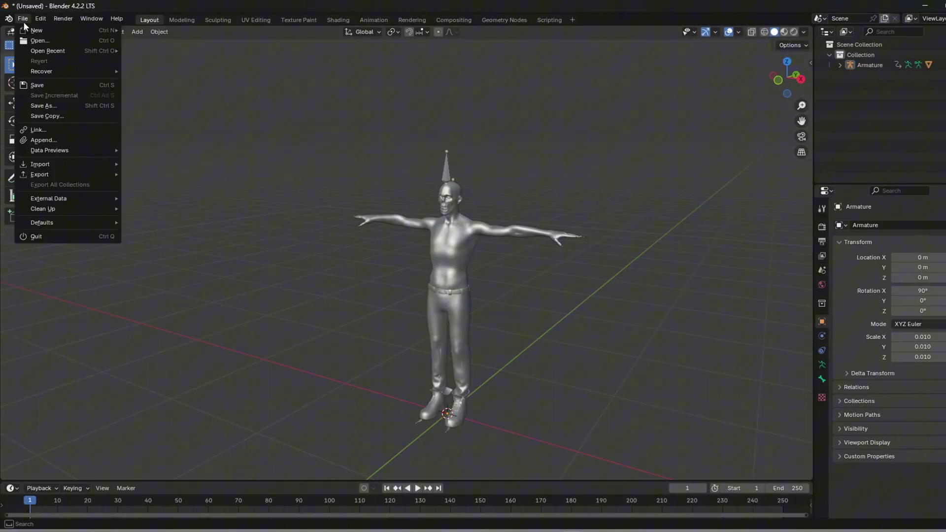
mouse_move(76, 176)
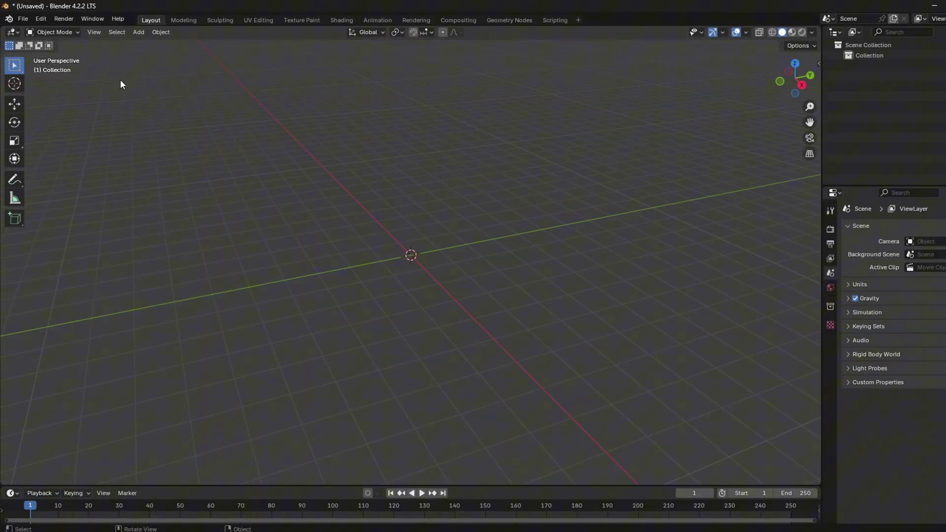
click(22, 19)
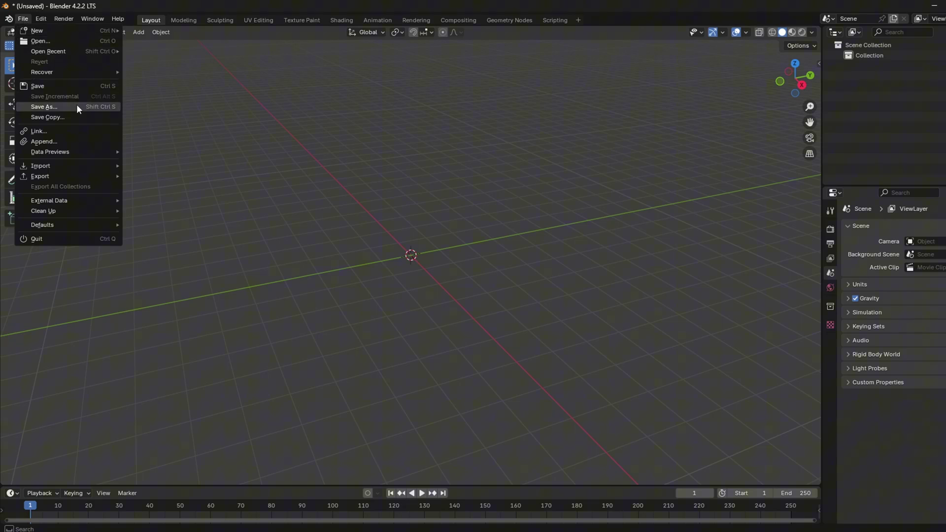
mouse_move(100, 155)
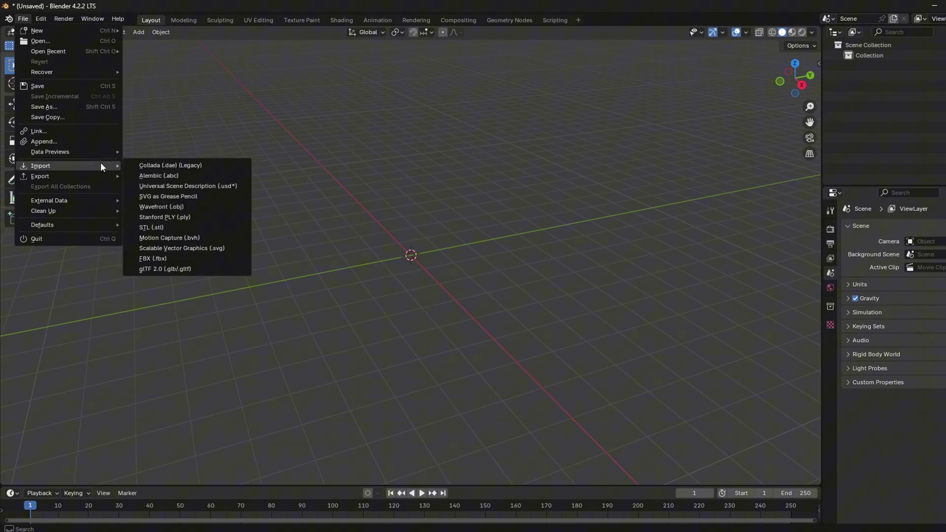
click(169, 256)
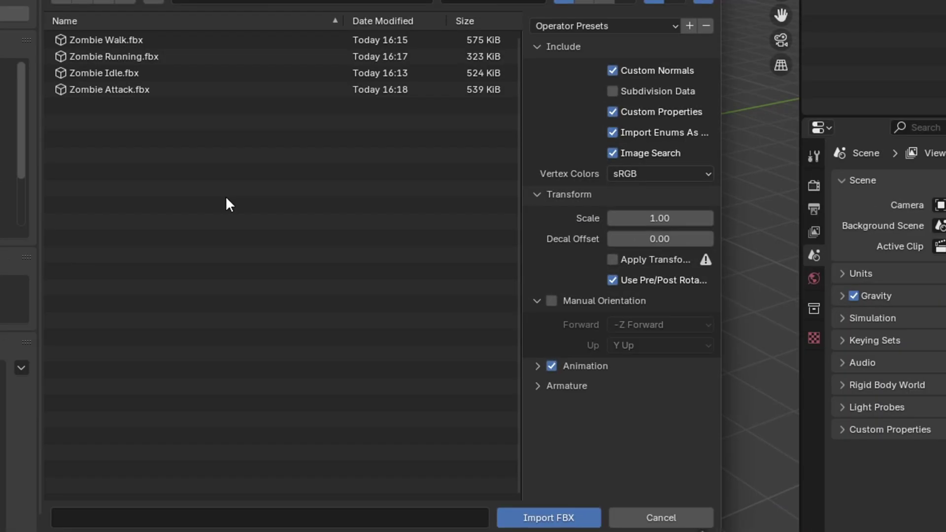
drag(153, 102, 196, 40)
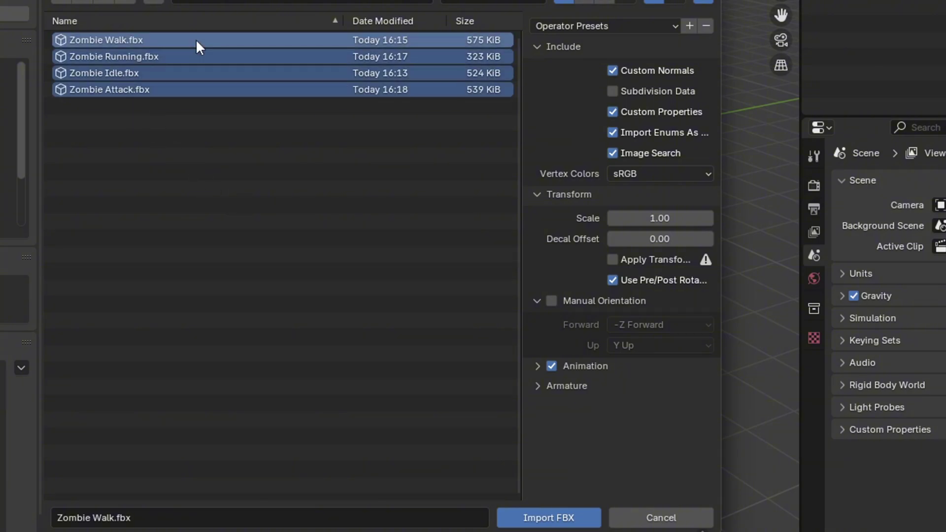
click(560, 519)
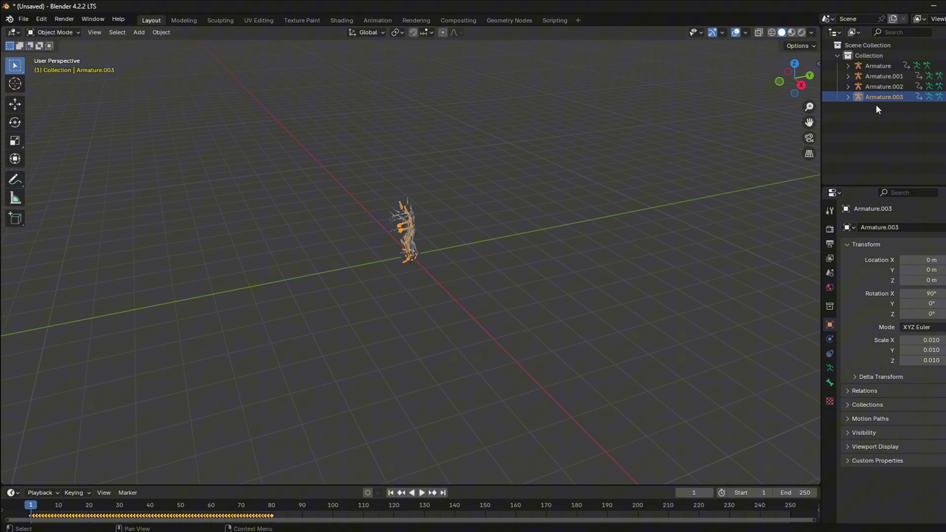
Step: Delete Armature.003, Armature.002 and Armature.001, keeping only Armature
key(x)
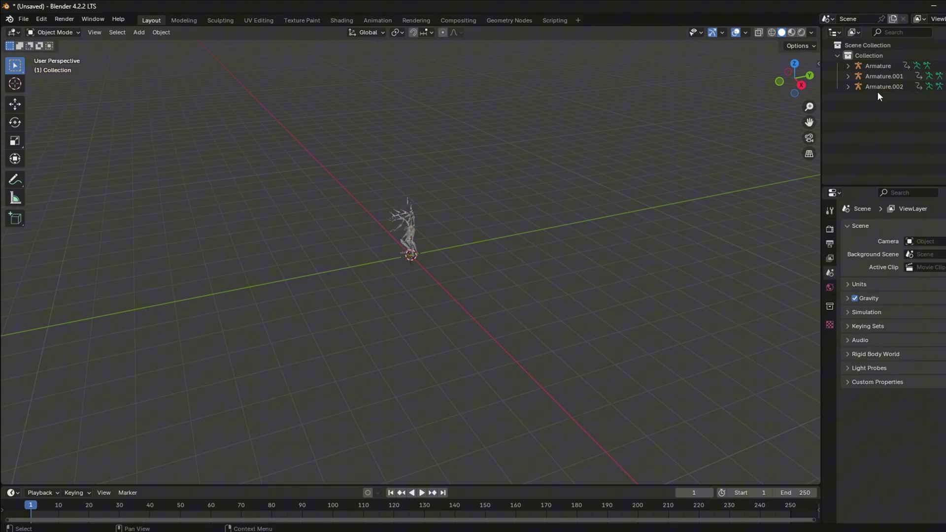
click(878, 86)
key(x)
click(882, 76)
key(x)
middle_drag(586, 163, 492, 450)
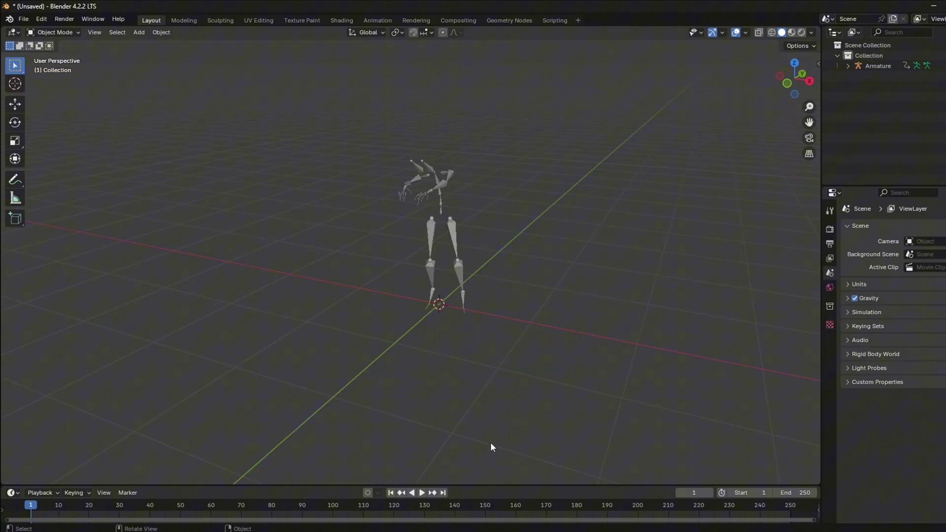
Step: Turn the enlarged timeline into the Dope Sheet Action Editor showing the Armature's keys
drag(487, 483, 489, 325)
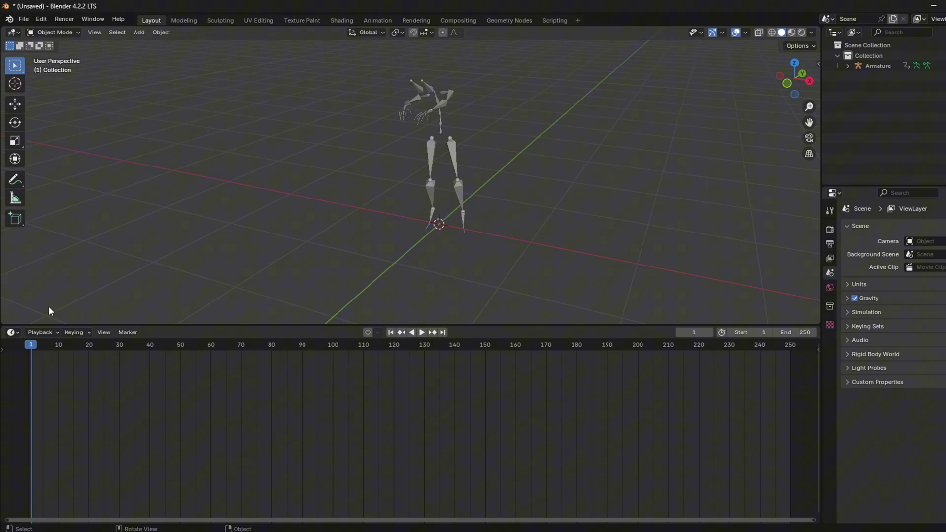
click(13, 333)
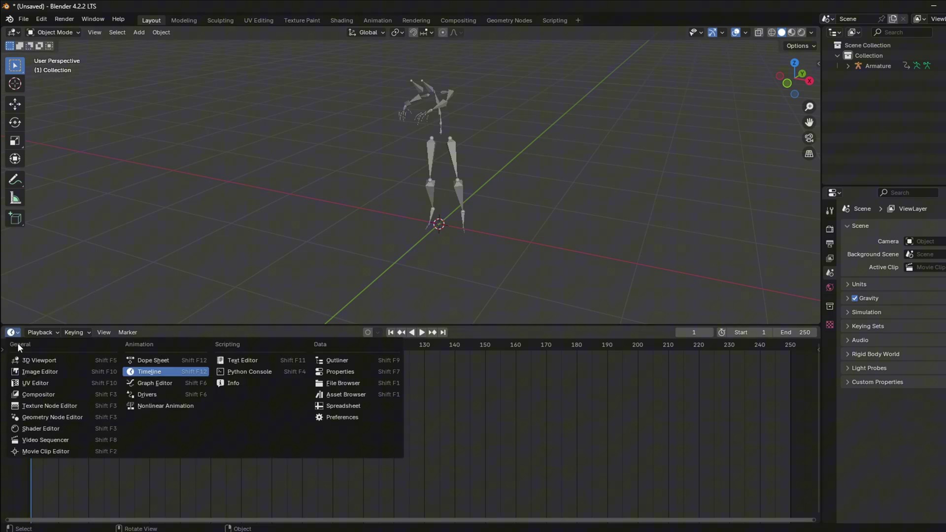
click(173, 362)
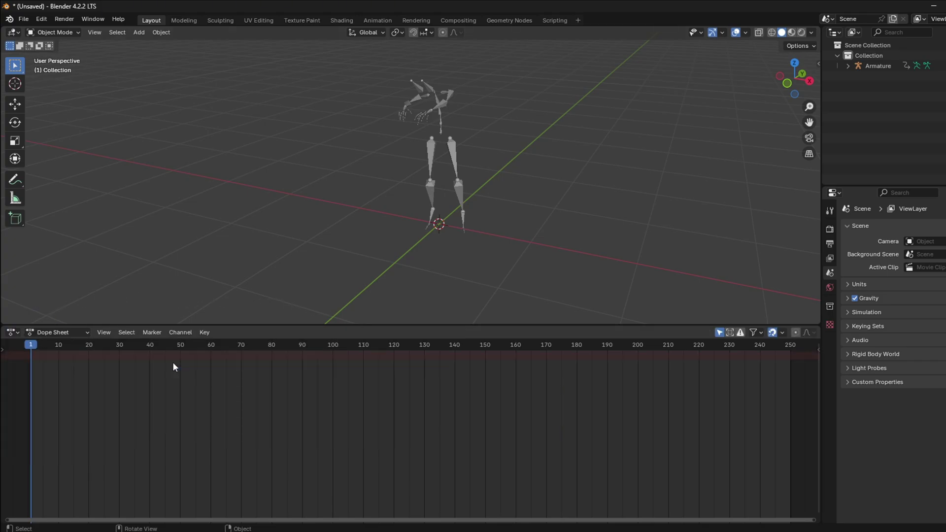
click(66, 333)
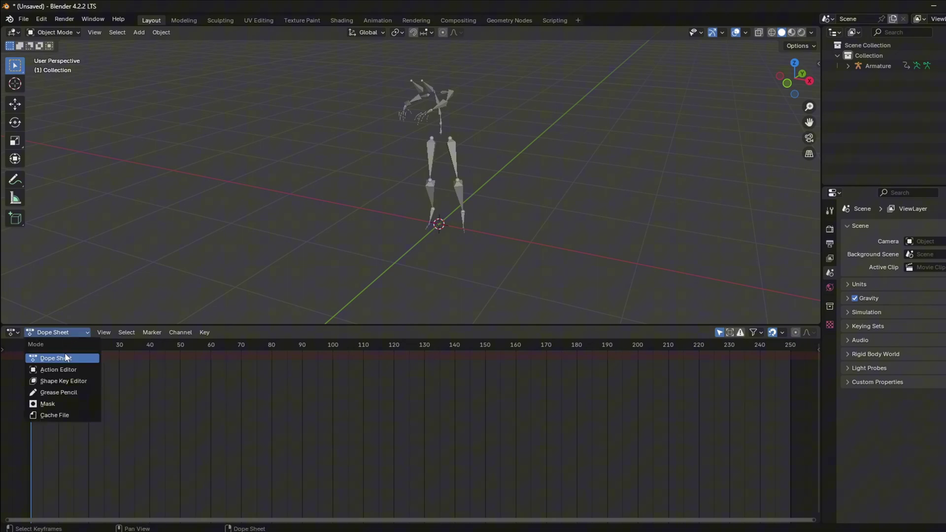
click(66, 371)
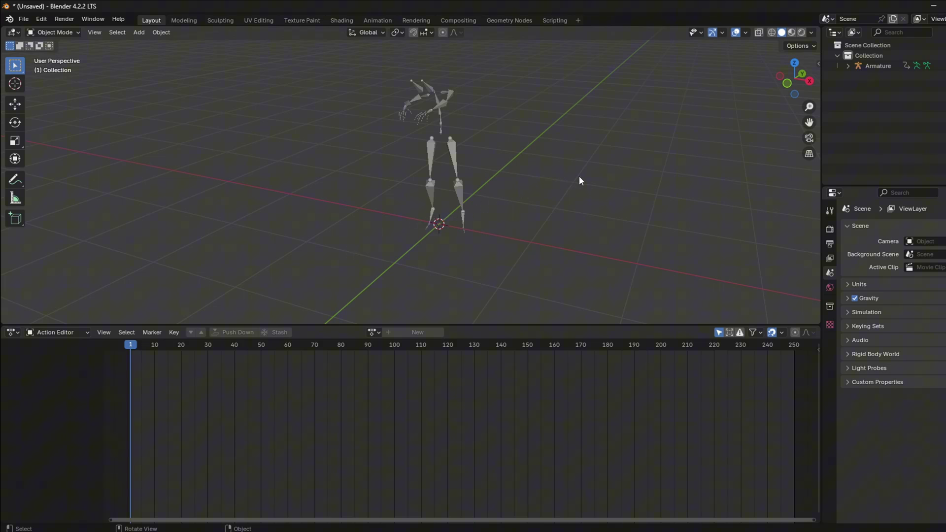
click(872, 66)
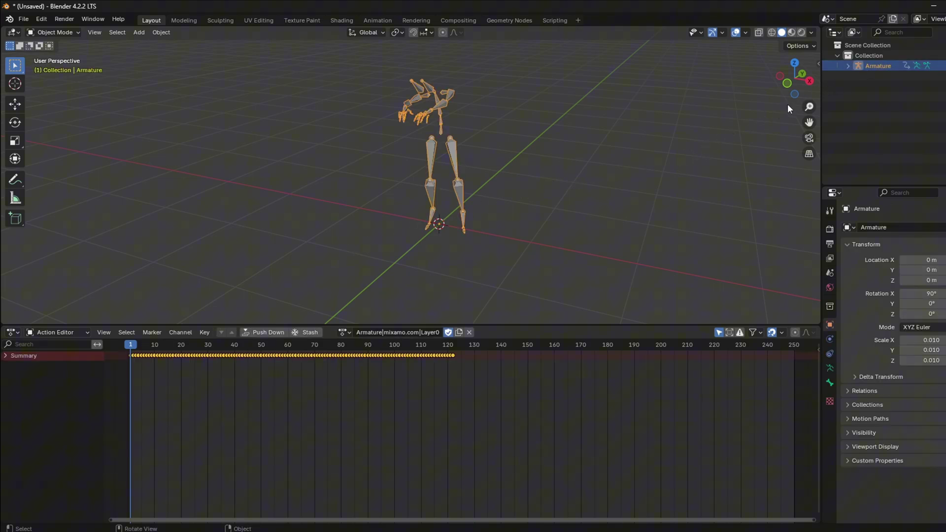
mouse_move(131, 351)
mouse_down()
mouse_move(450, 341)
mouse_move(133, 345)
mouse_up()
Step: Preview the current action and rename it 'walking'
click(343, 332)
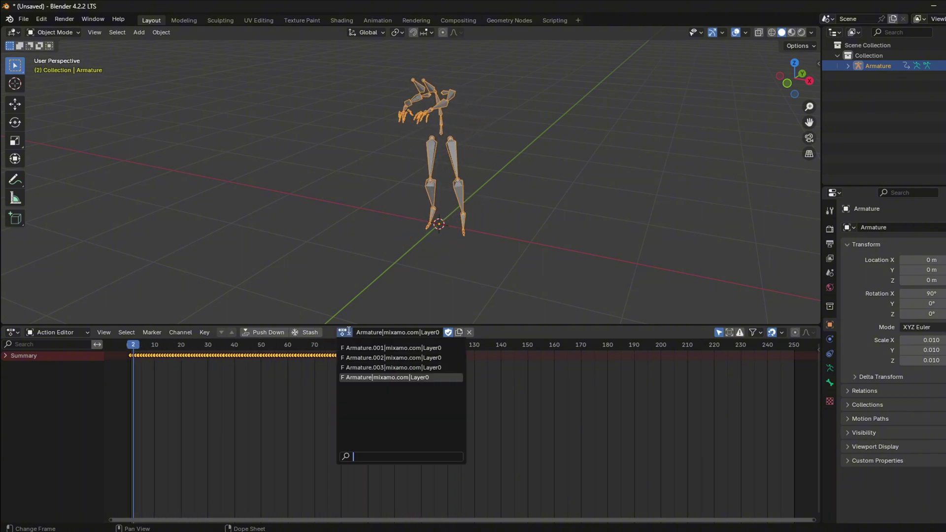
click(393, 378)
key(space)
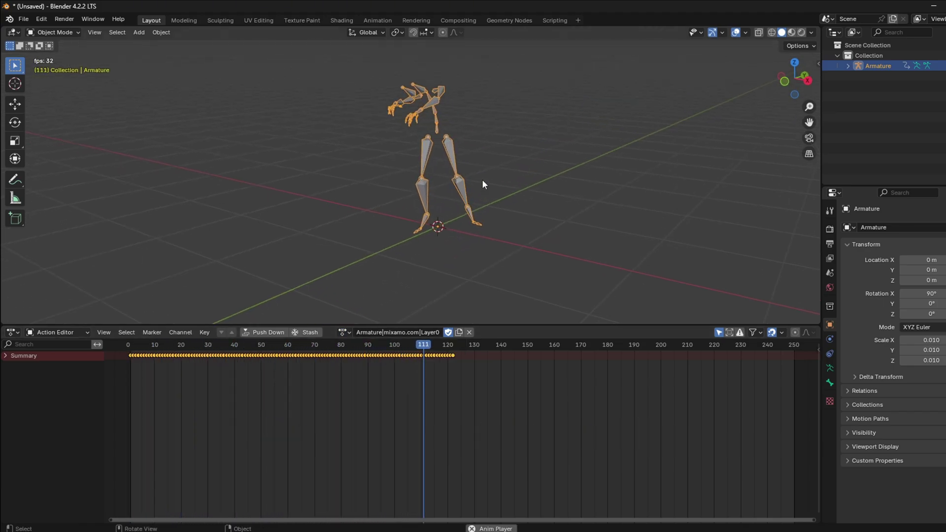
key(space)
click(410, 331)
text(walking)
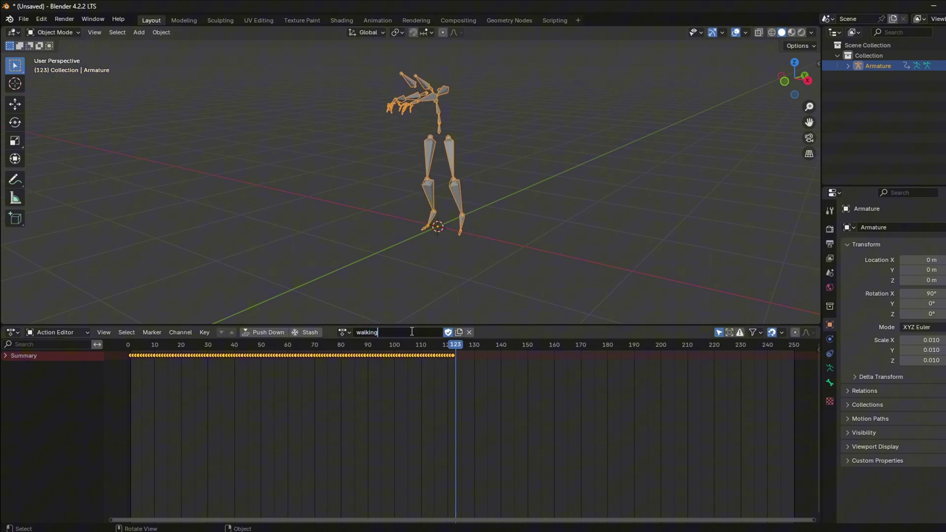
key(Return)
Step: Rename the Armature.003 action to 'attack'
click(342, 332)
click(389, 368)
click(325, 345)
drag(310, 341, 445, 344)
click(397, 333)
text(attack)
key(Return)
Step: Rename the Armature.002 action to 'idle'
click(368, 332)
click(389, 349)
click(400, 332)
text(idle)
key(Return)
Step: Rename the Armature.001 action to 'running'
click(339, 332)
click(394, 343)
click(137, 345)
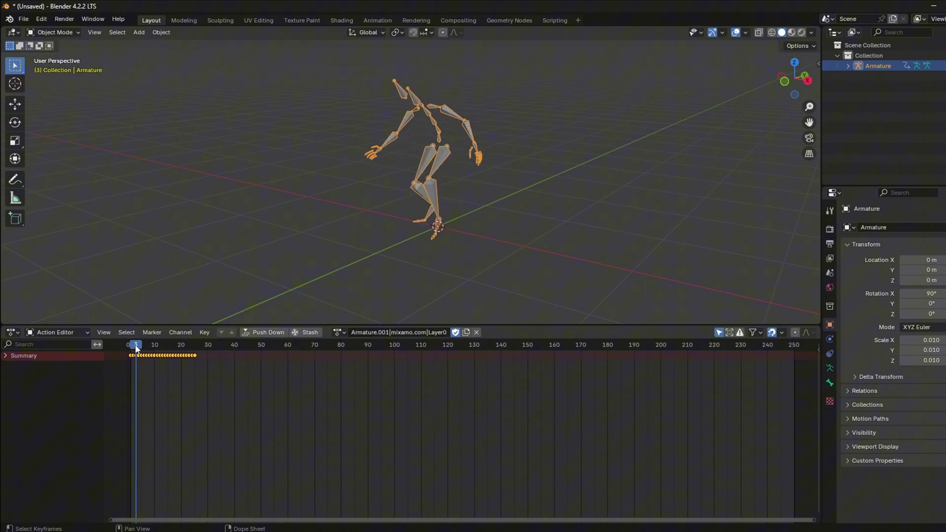
drag(136, 346, 163, 345)
click(389, 332)
text(running)
key(Return)
Step: Give the 3D view its height back and bring up the File menu for export
drag(354, 325, 349, 465)
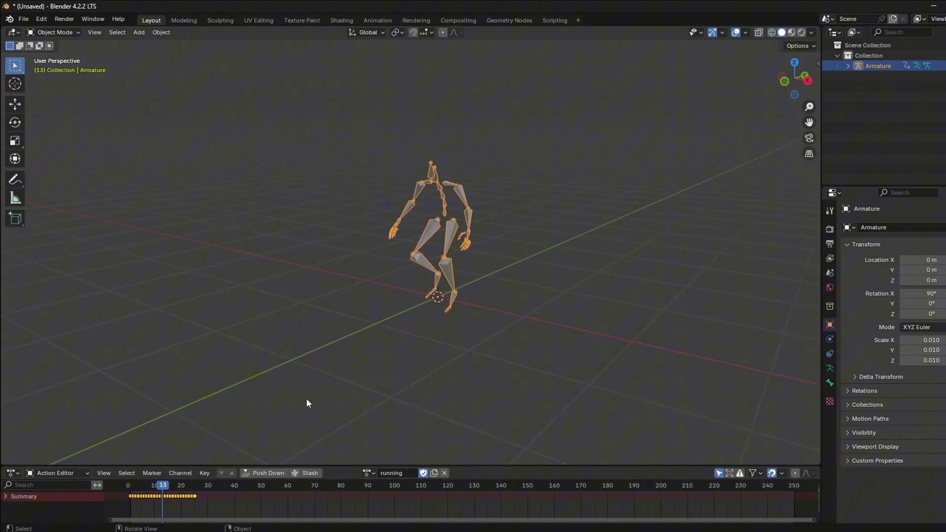
click(24, 19)
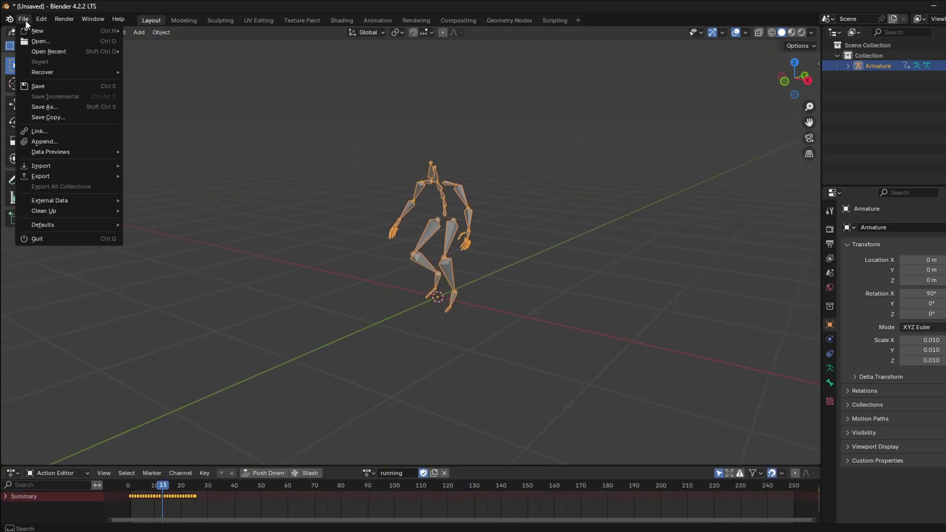
mouse_move(74, 176)
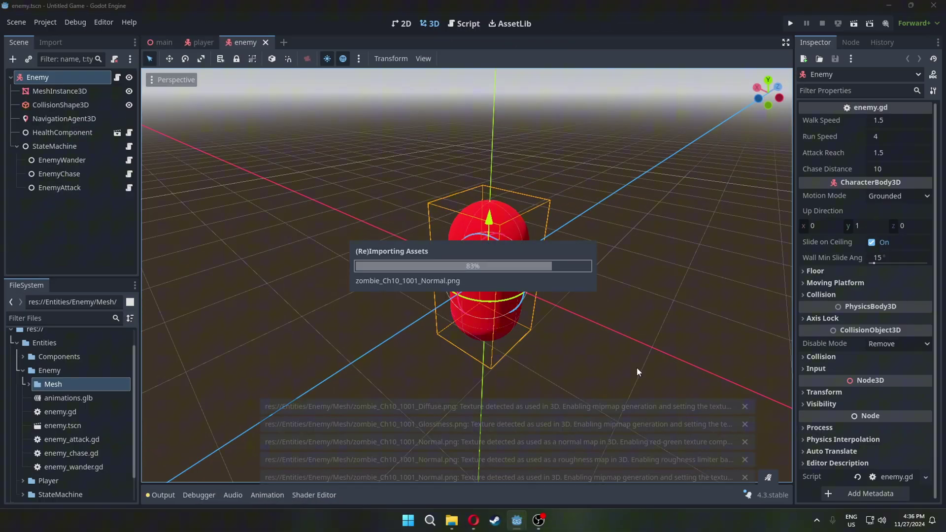
Step: Switch animations.glb's Import As to Animation Library and reimport it
scroll(110, 409, down, 3)
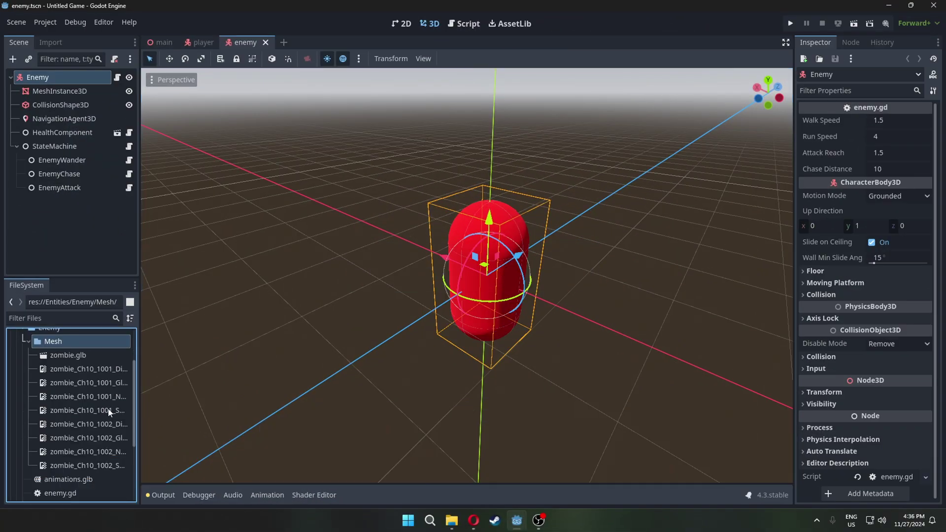
click(68, 386)
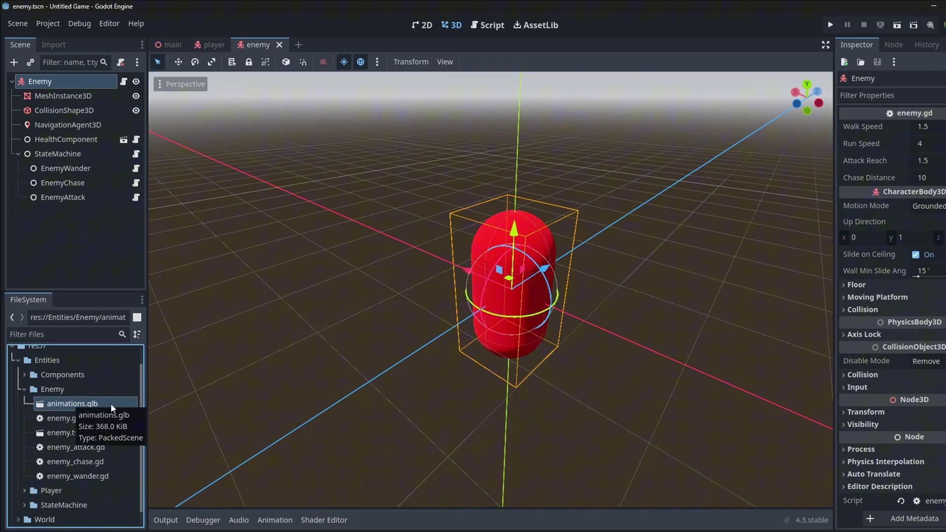
click(54, 45)
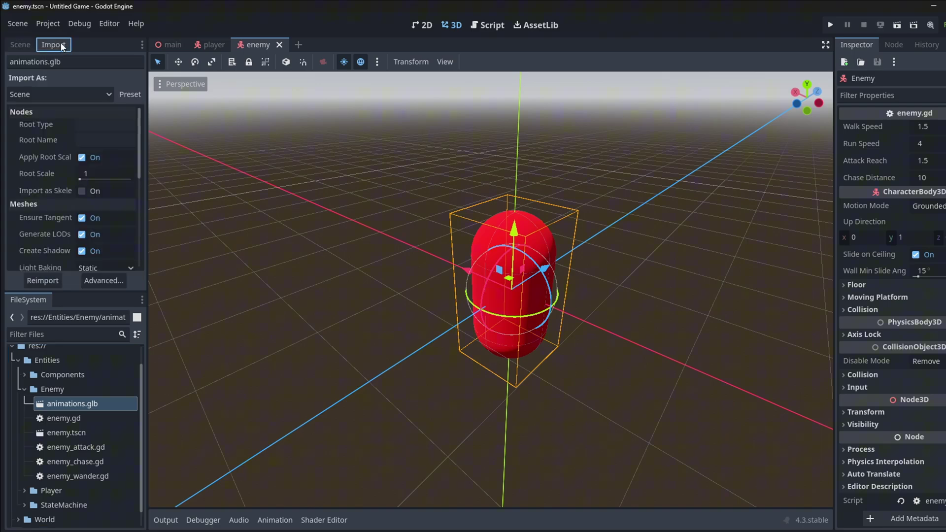
click(64, 95)
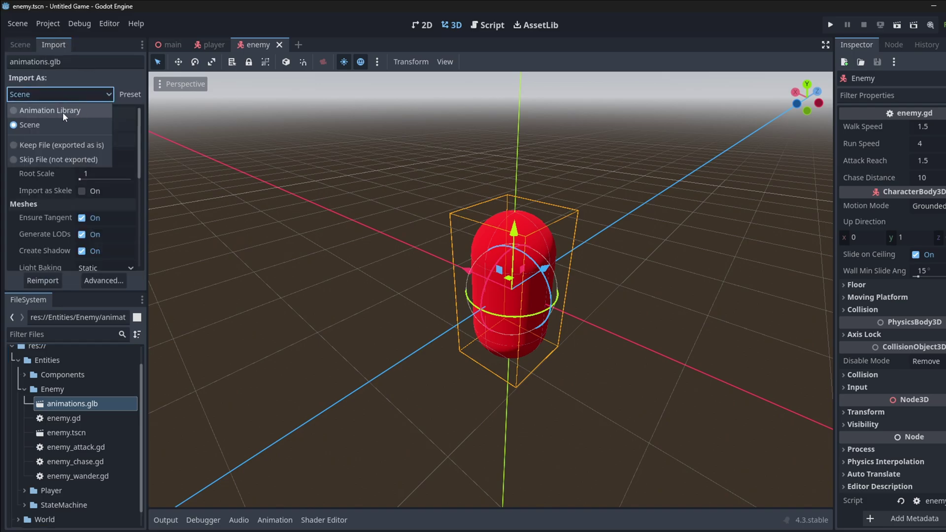
click(61, 112)
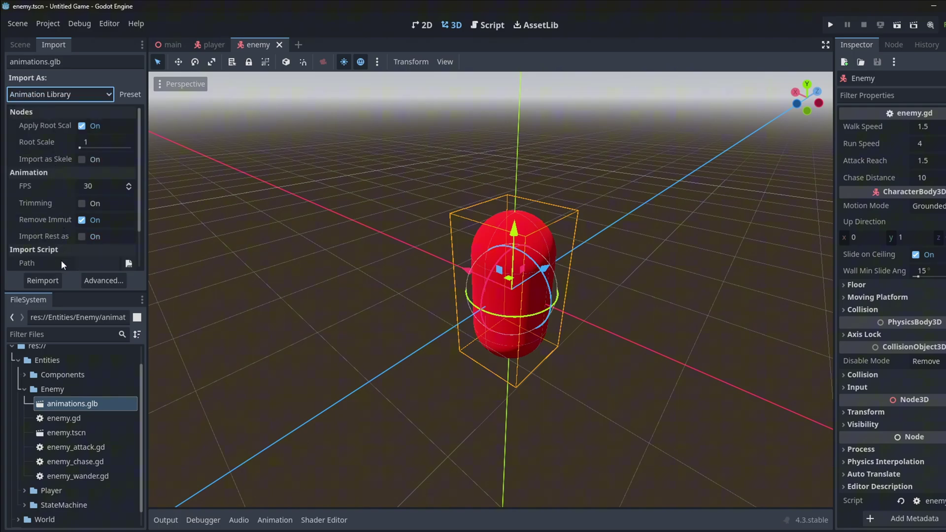
click(44, 281)
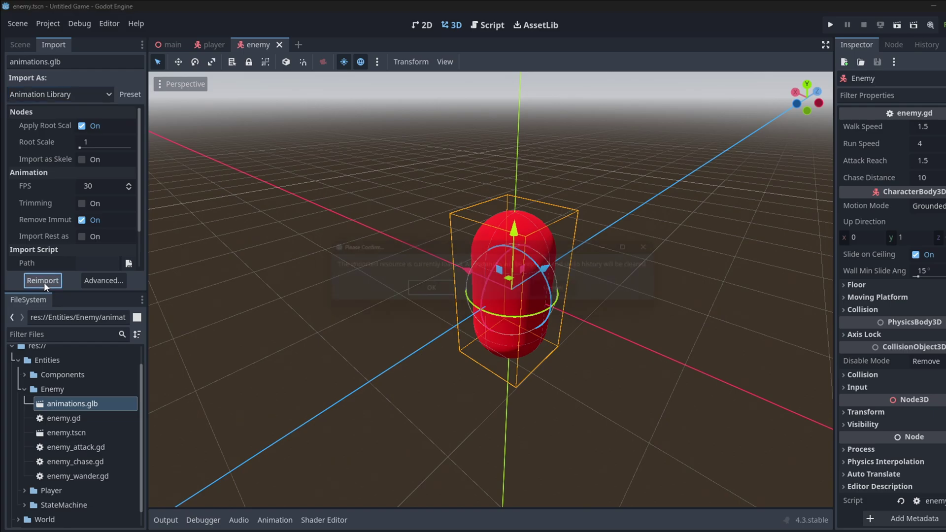
click(413, 292)
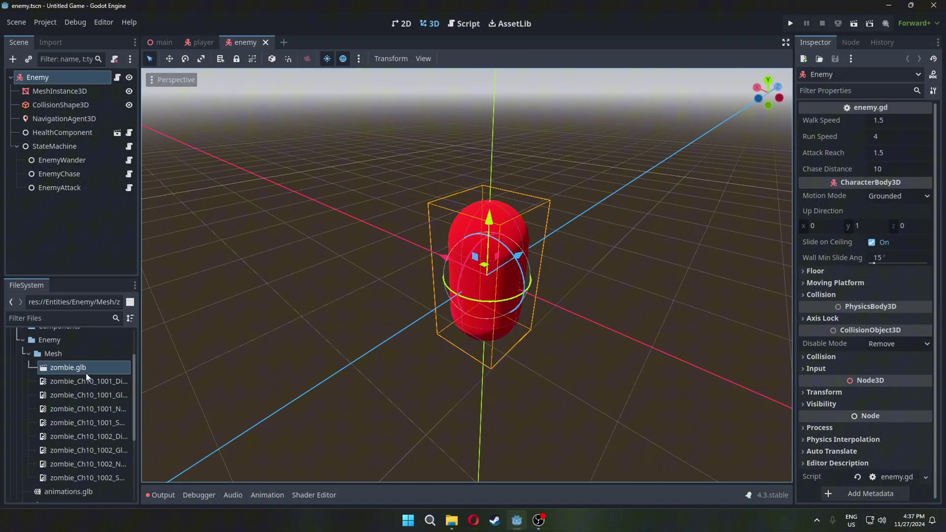
Step: Add zombie.glb to the enemy scene and delete the red MeshInstance3D placeholder
drag(86, 377, 76, 95)
drag(69, 198, 64, 101)
click(69, 93)
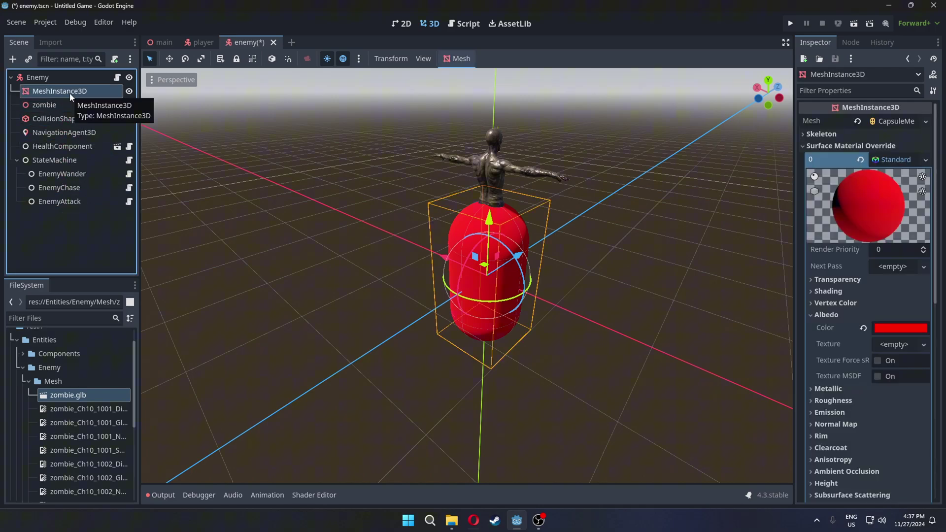
key(Delete)
key(Return)
Step: Move the zombie model down to Y -1
click(70, 93)
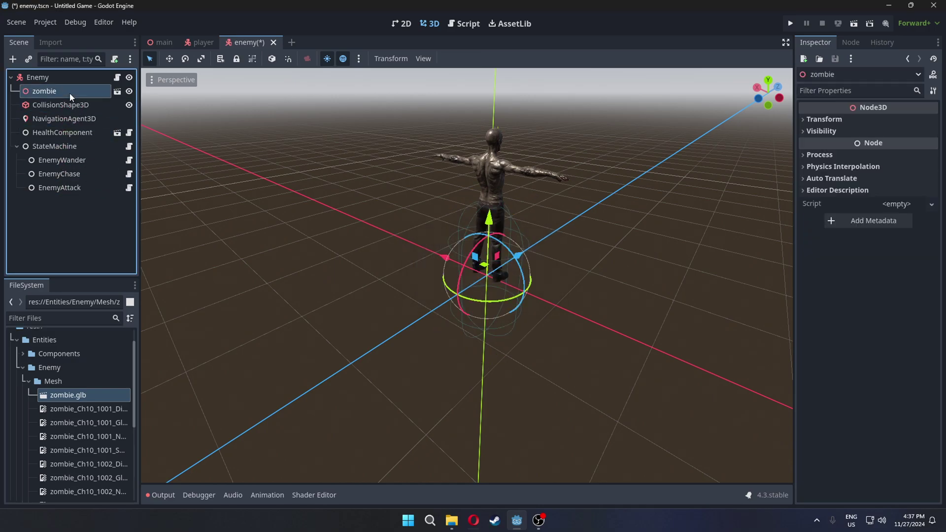
middle_drag(385, 192, 449, 218)
ctrl+drag(450, 220, 452, 288)
click(832, 121)
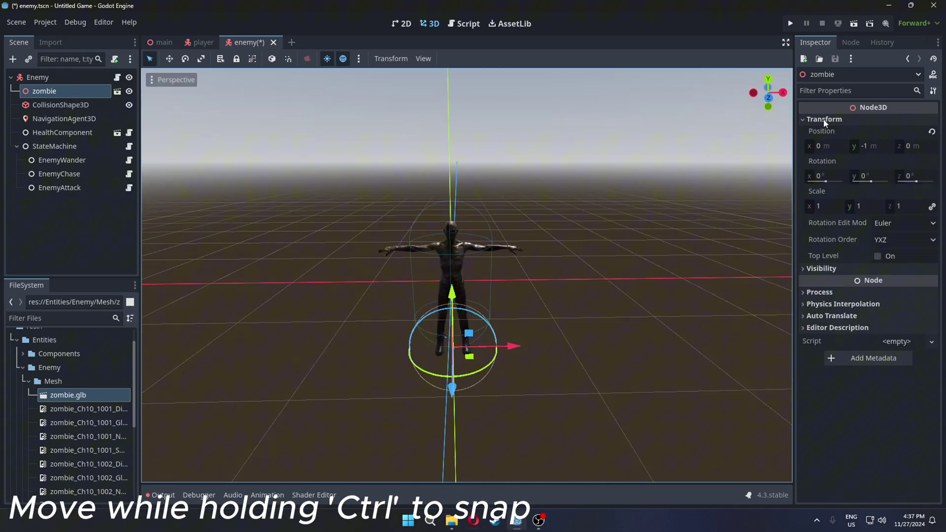
click(247, 199)
Step: Fit the CollisionShape3D capsule to the body: 0.157 m radius, 1.777 m height
scroll(247, 199, up, 2)
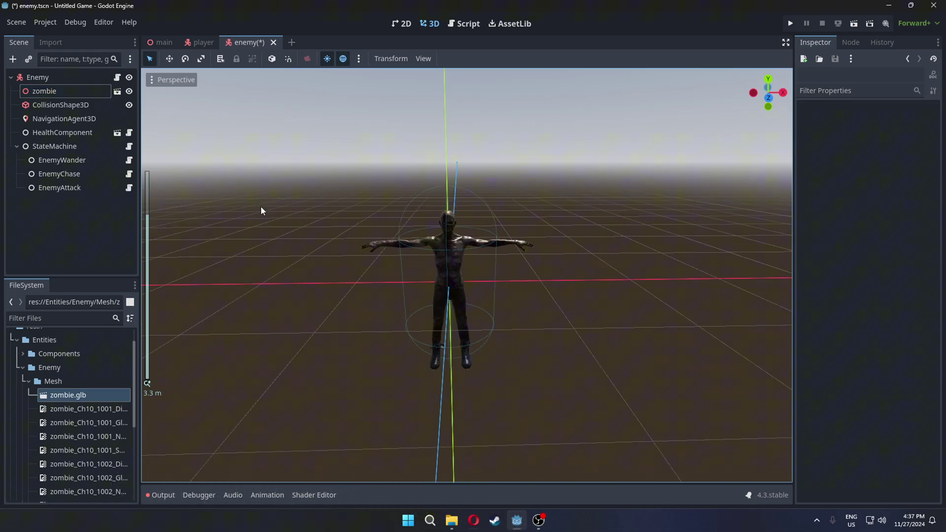
click(88, 107)
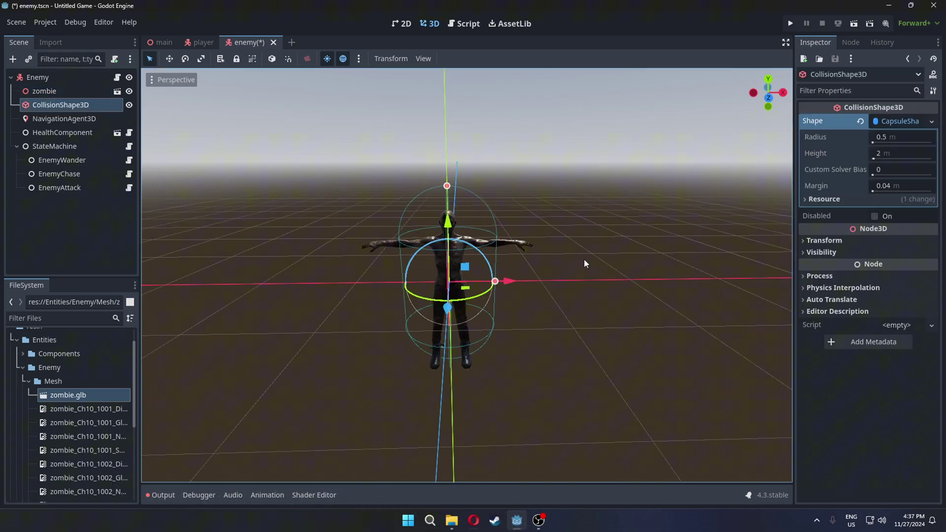
click(769, 99)
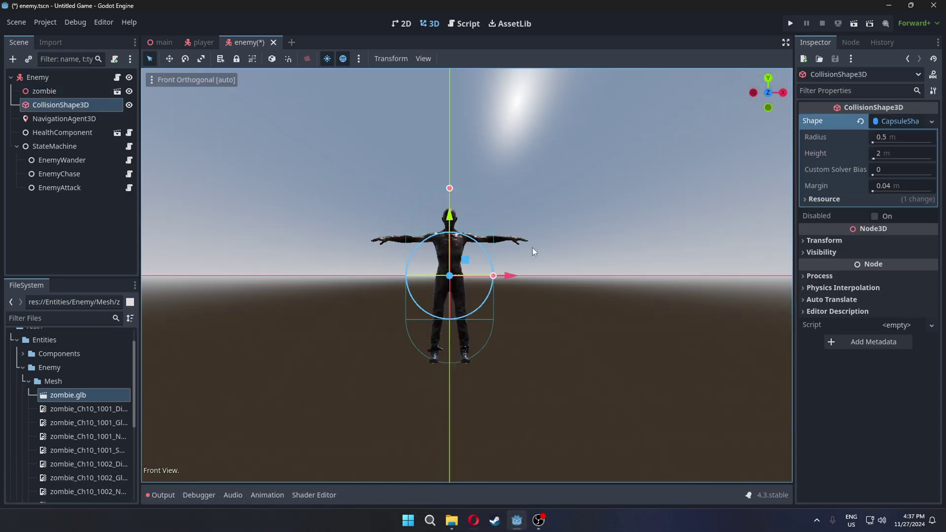
scroll(529, 253, up, 5)
drag(513, 278, 460, 281)
drag(434, 115, 434, 135)
drag(435, 217, 435, 241)
drag(435, 159, 434, 156)
drag(435, 242, 435, 235)
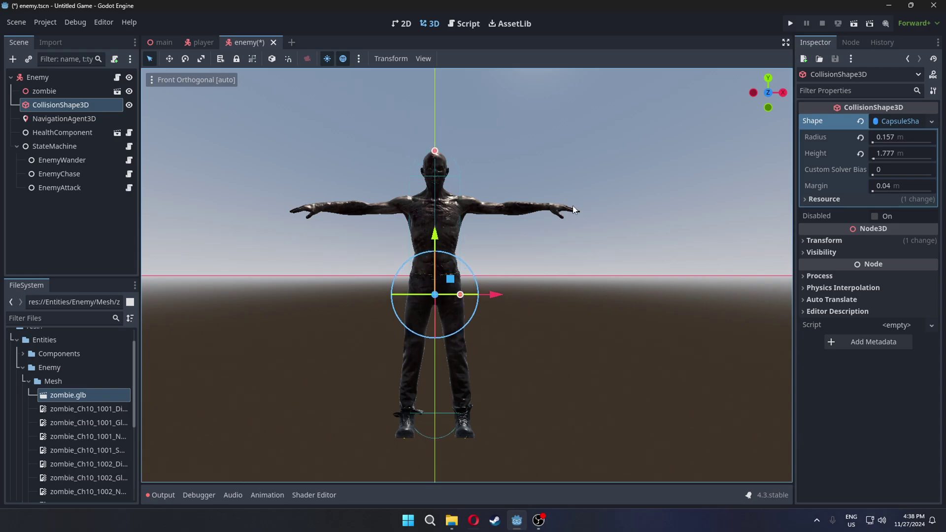
middle_drag(573, 209, 444, 236)
Step: Make the zombie node local to expose its children
click(96, 93)
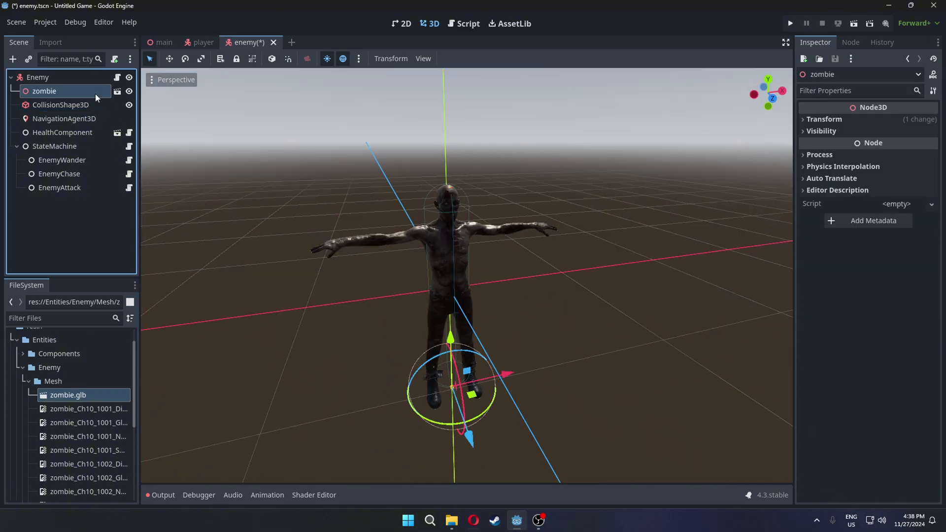
right_click(67, 90)
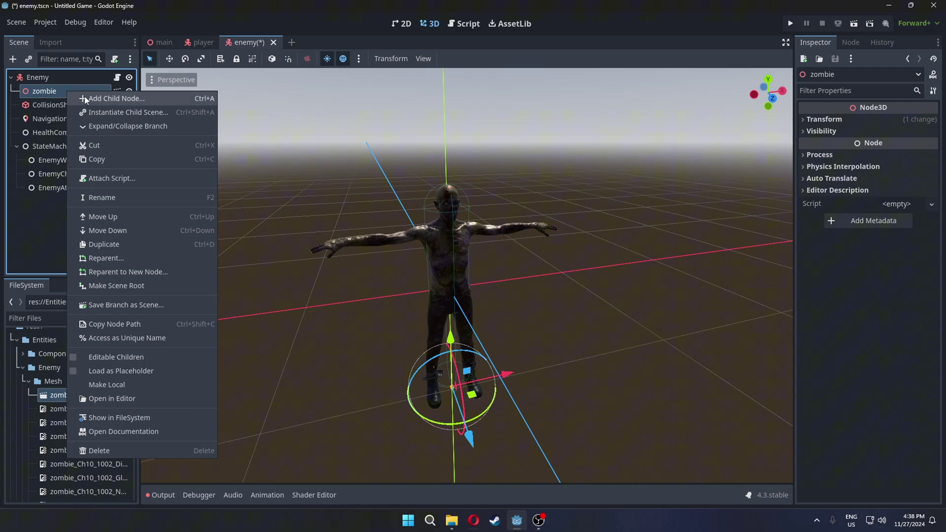
click(158, 383)
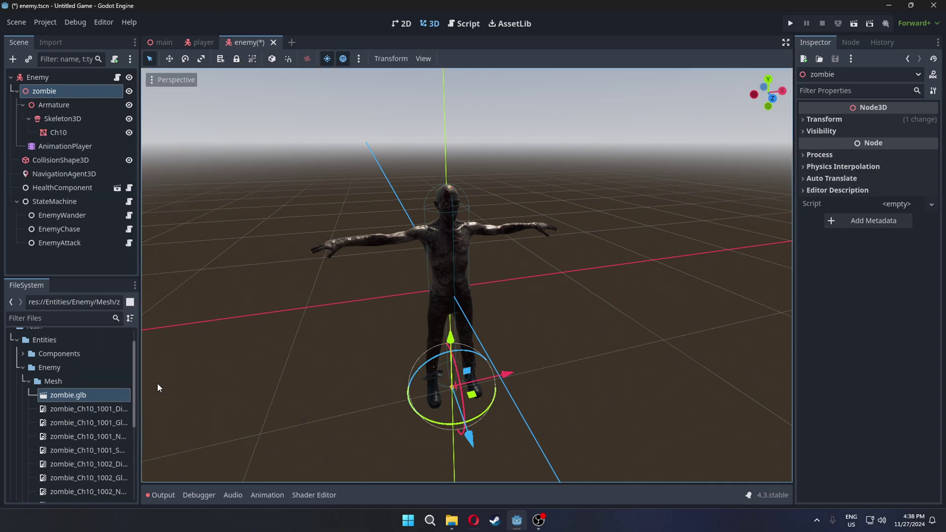
Step: Load Entities/Enemy/animations.glb as the AnimationPlayer's library with attack, idle, running, walking
click(90, 146)
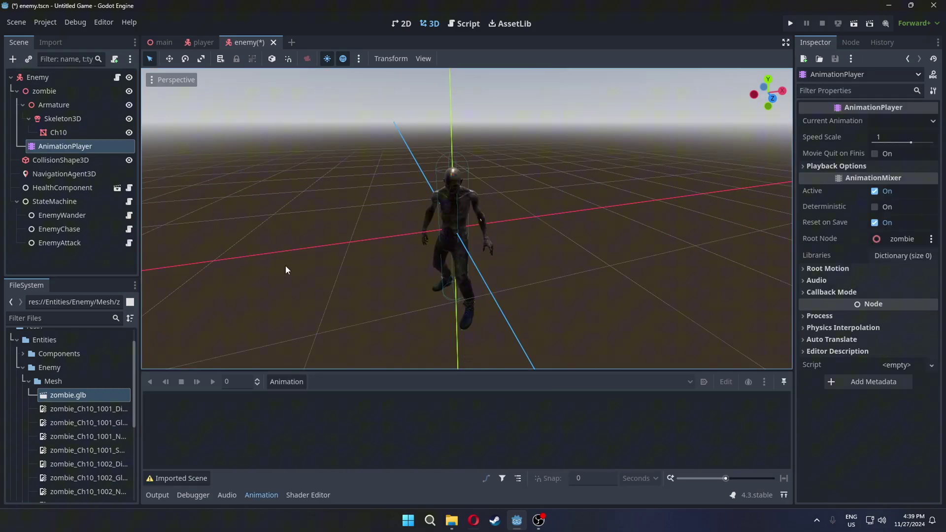
click(298, 382)
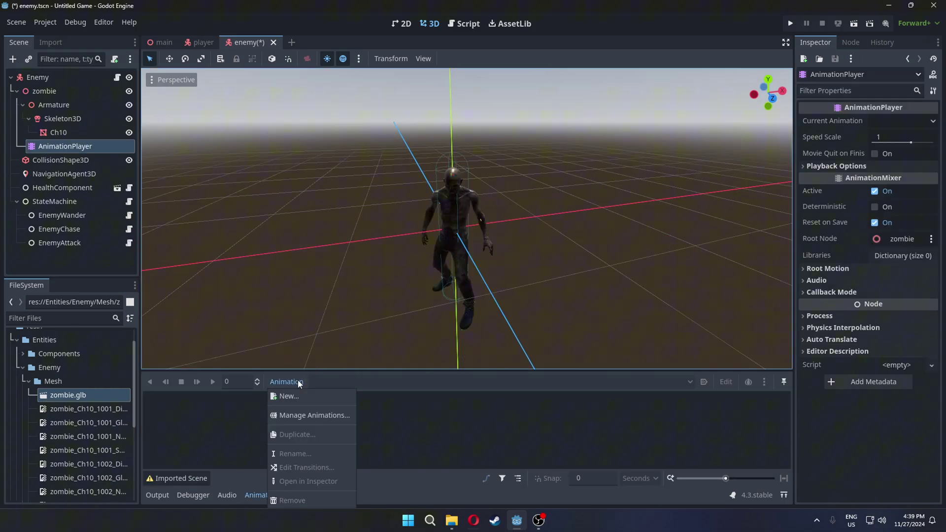
click(321, 419)
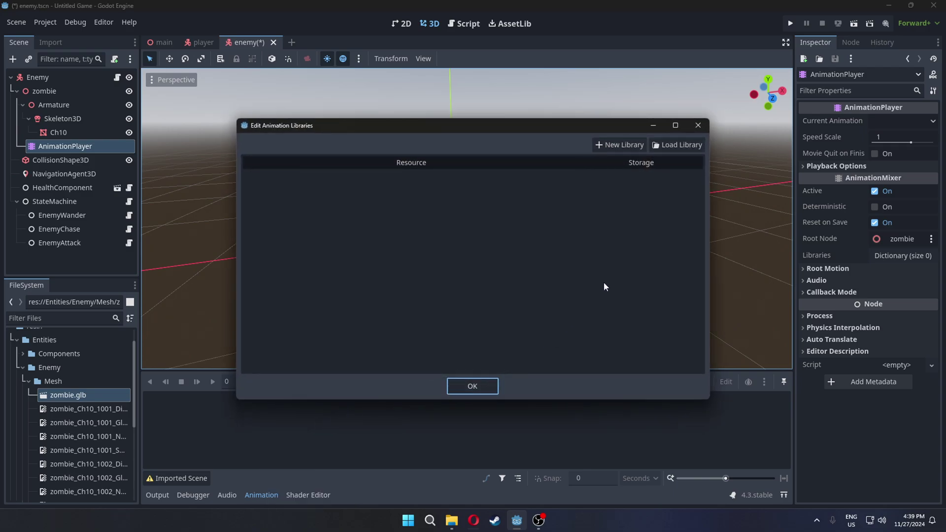
click(679, 145)
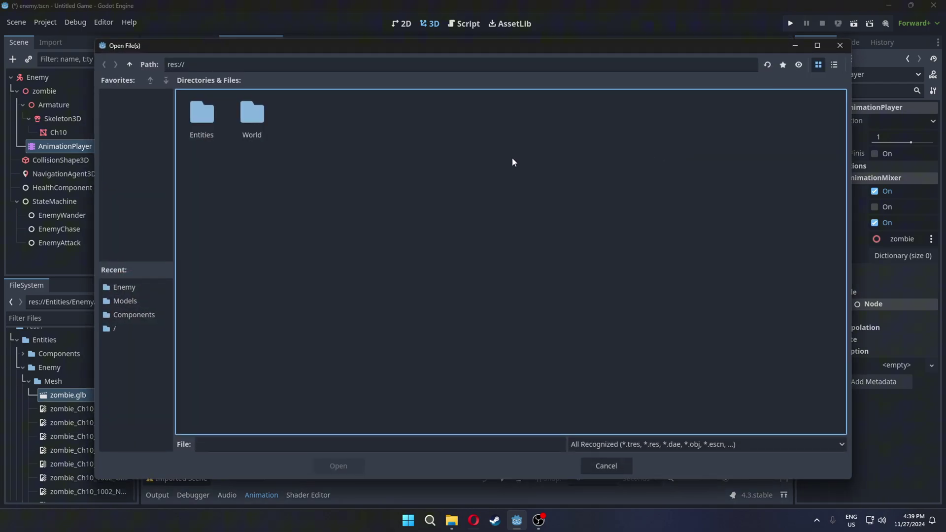
double_click(211, 140)
double_click(249, 139)
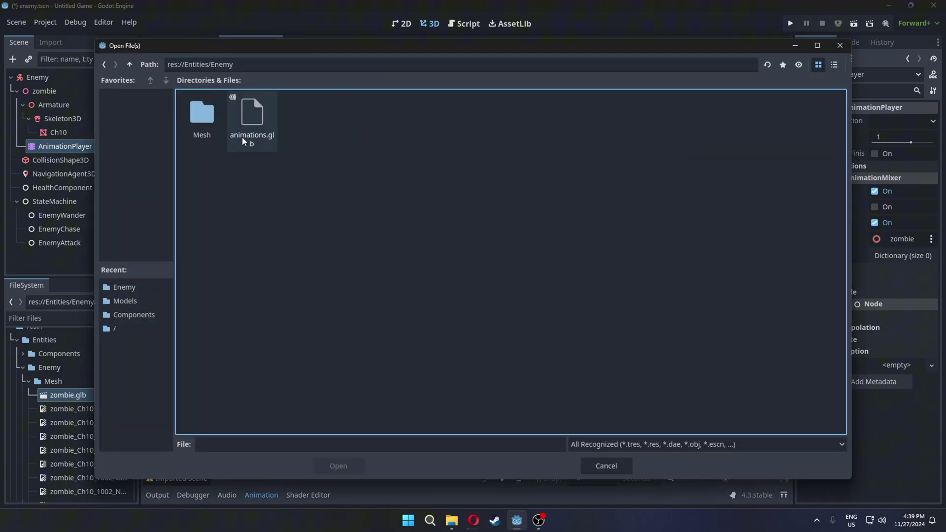
click(268, 146)
click(338, 465)
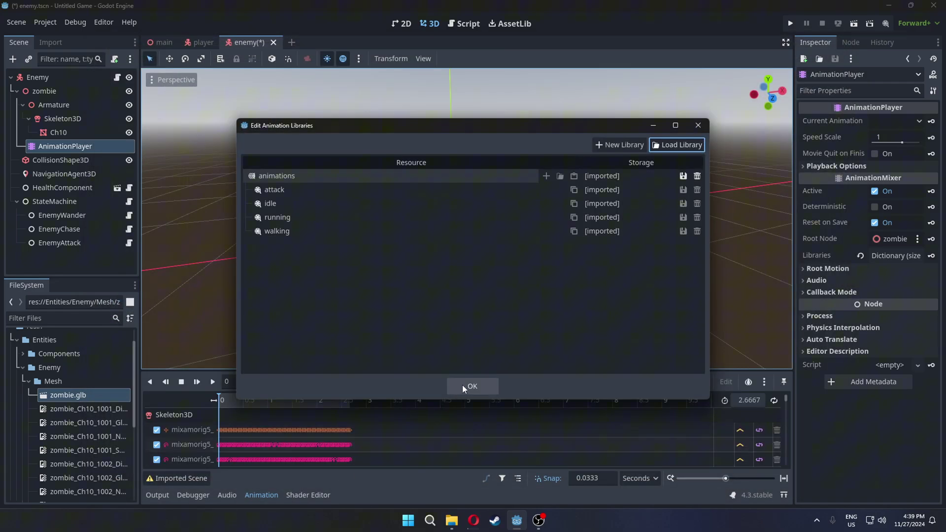
click(462, 385)
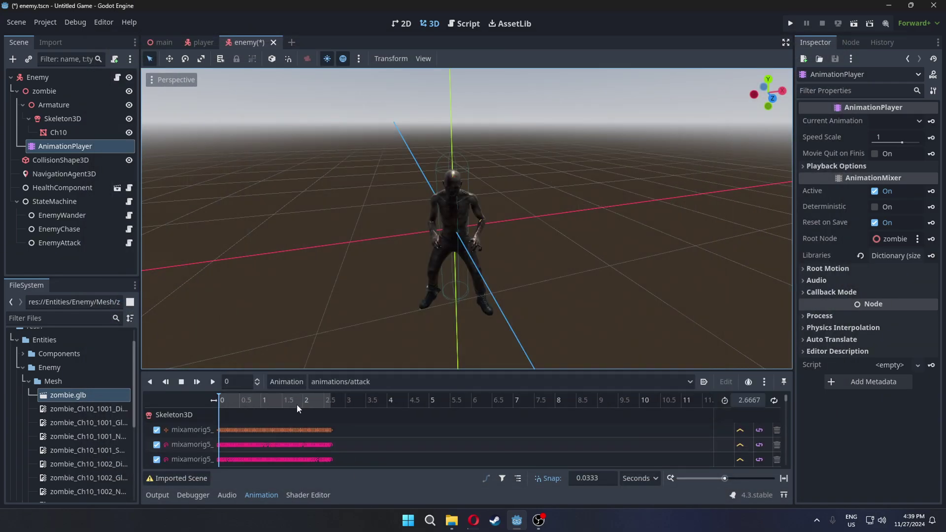
drag(232, 399, 328, 397)
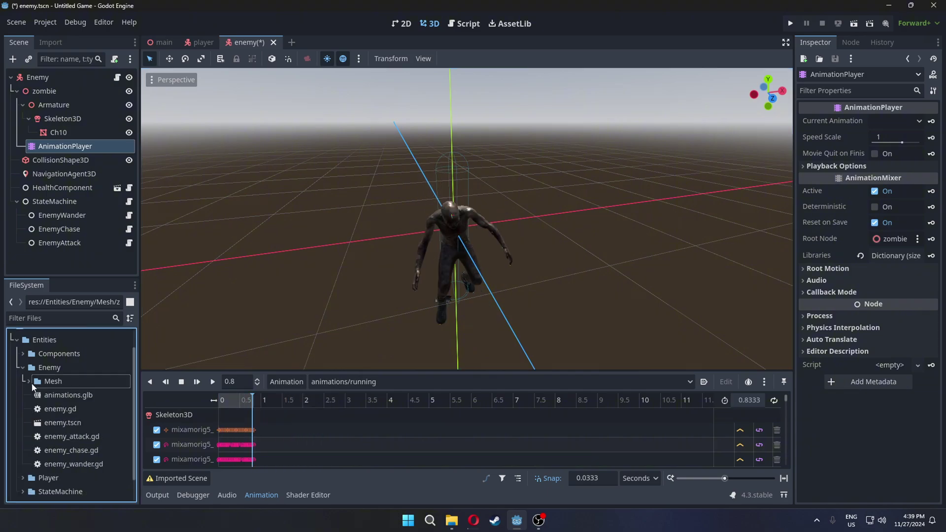
Step: In animations.glb's import settings, set the attack and idle clips to Linear loop mode
scroll(98, 373, down, 1)
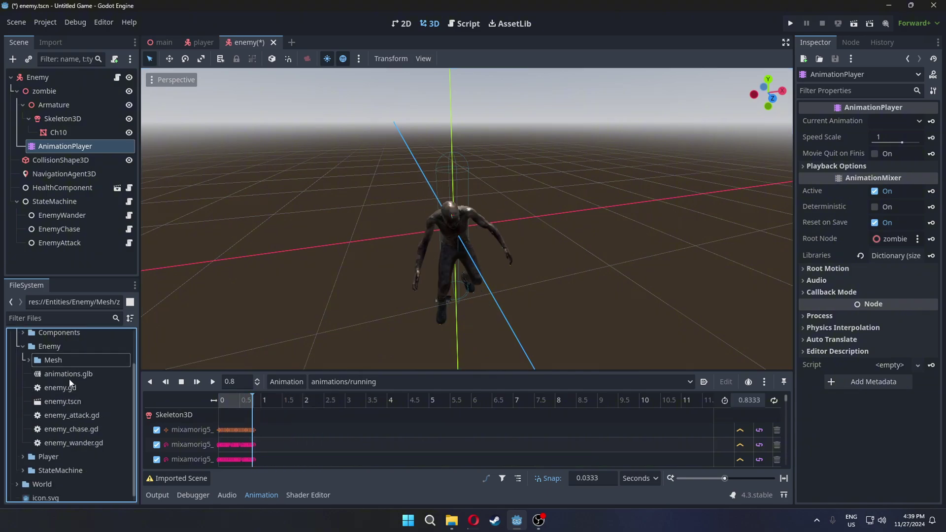
double_click(99, 373)
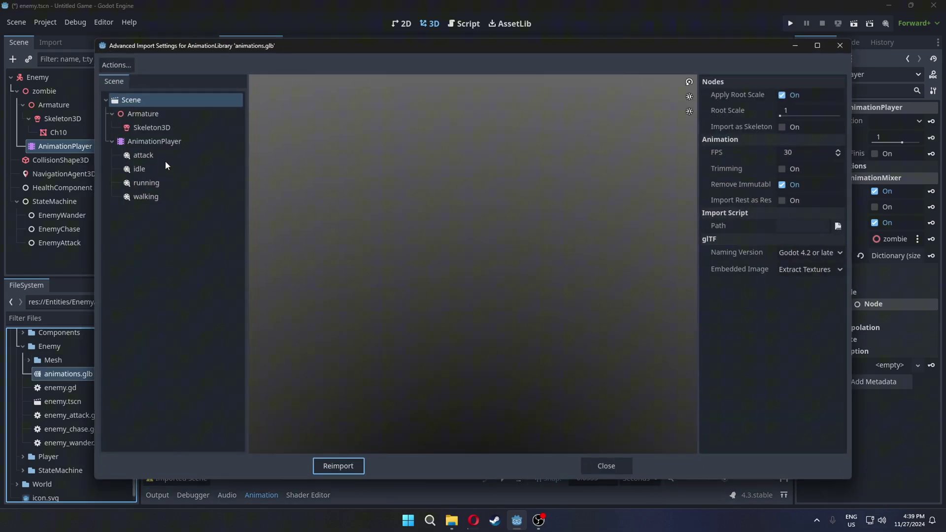
click(164, 158)
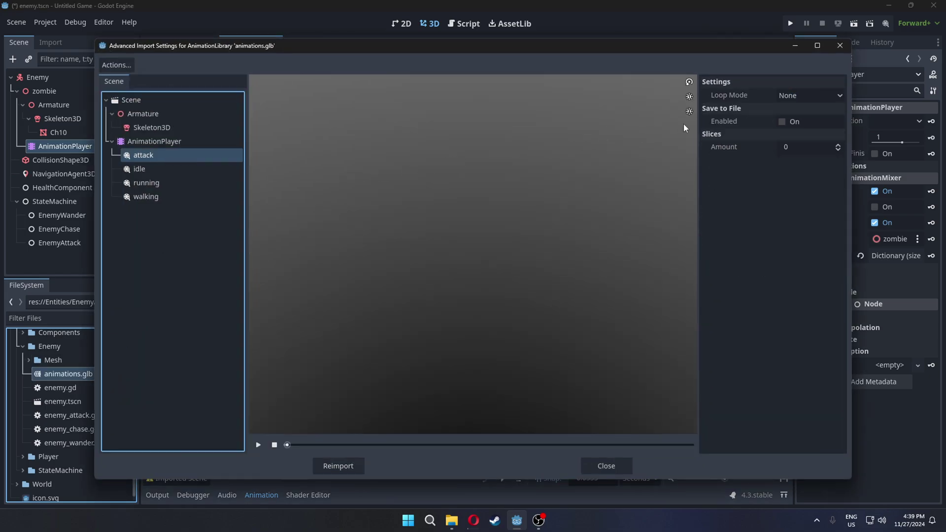
click(818, 96)
click(809, 122)
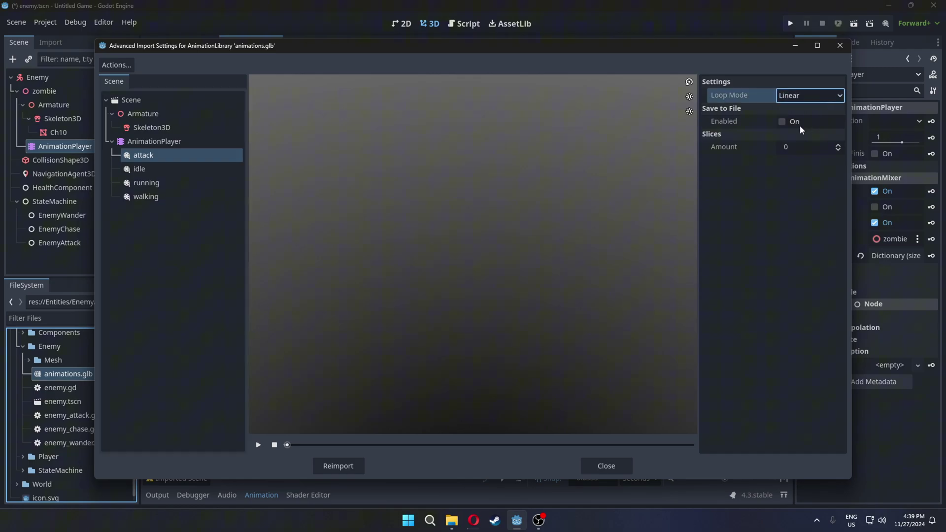
click(150, 168)
click(810, 95)
click(798, 121)
Step: Set the running and walking clips to Linear loop mode and reimport animations.glb
click(195, 183)
click(810, 95)
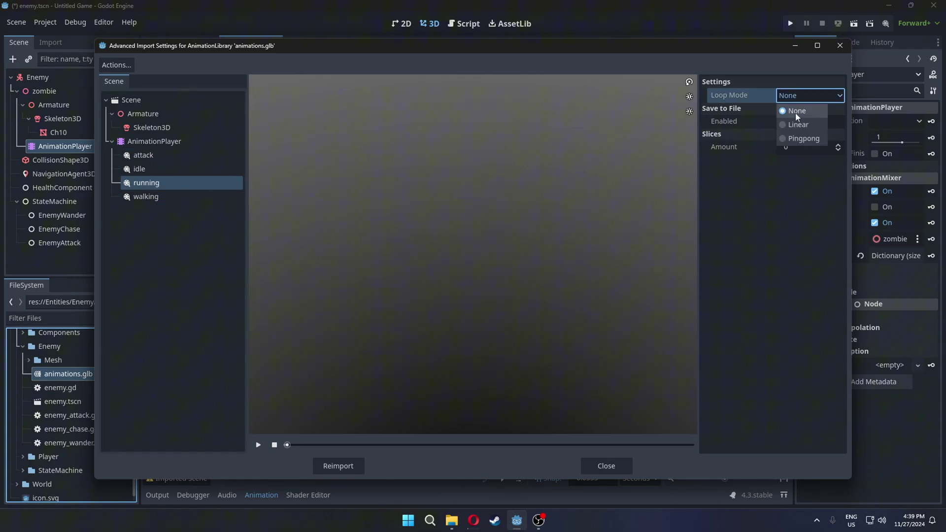
click(790, 122)
click(160, 197)
click(810, 95)
click(790, 122)
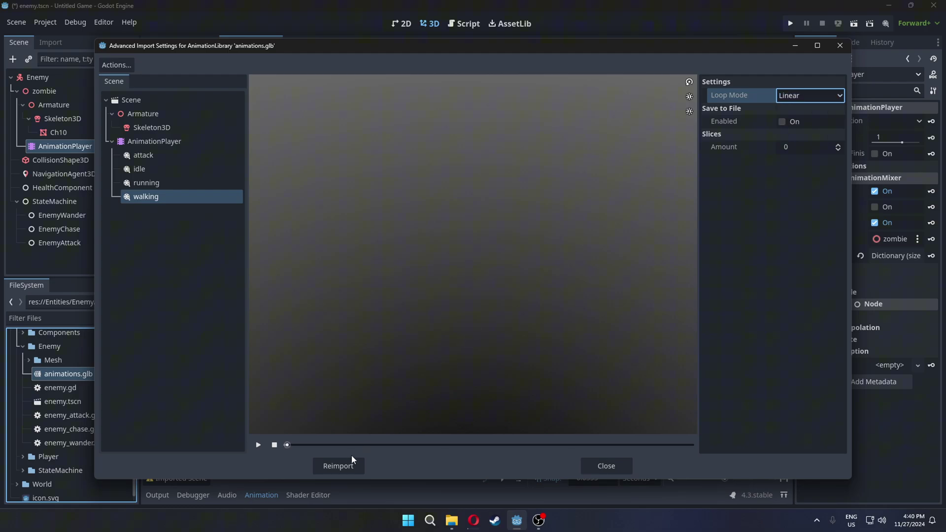
click(339, 466)
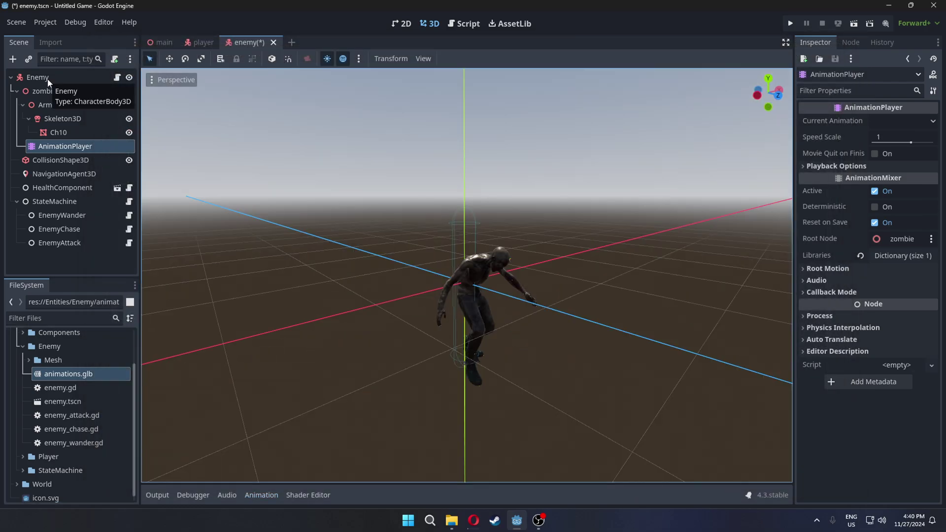
Step: Add an AnimationTree node under Enemy, placed just below CollisionShape3D
click(45, 79)
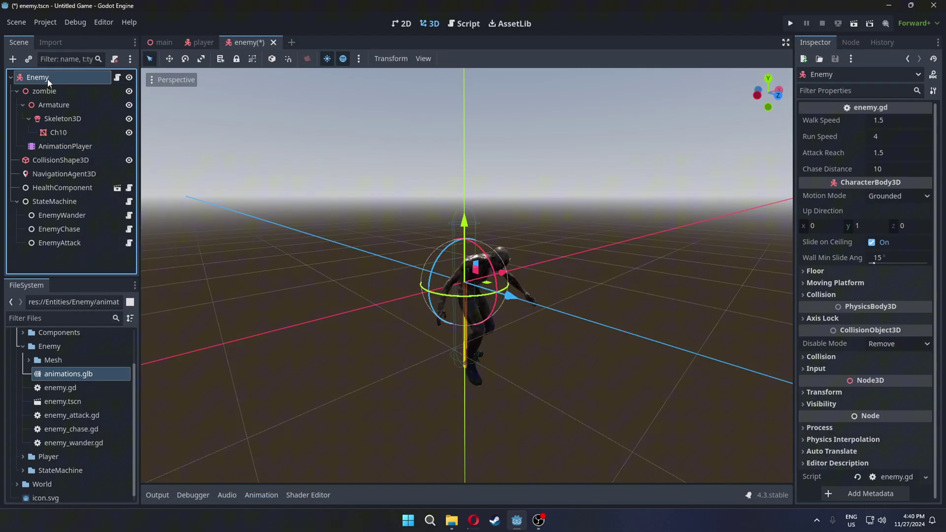
click(14, 60)
text(animation)
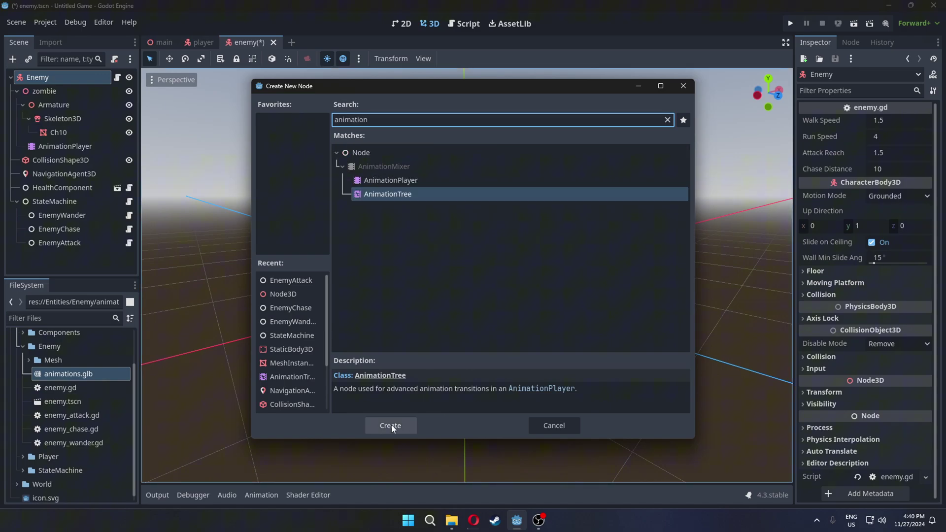
click(391, 425)
drag(68, 258, 60, 168)
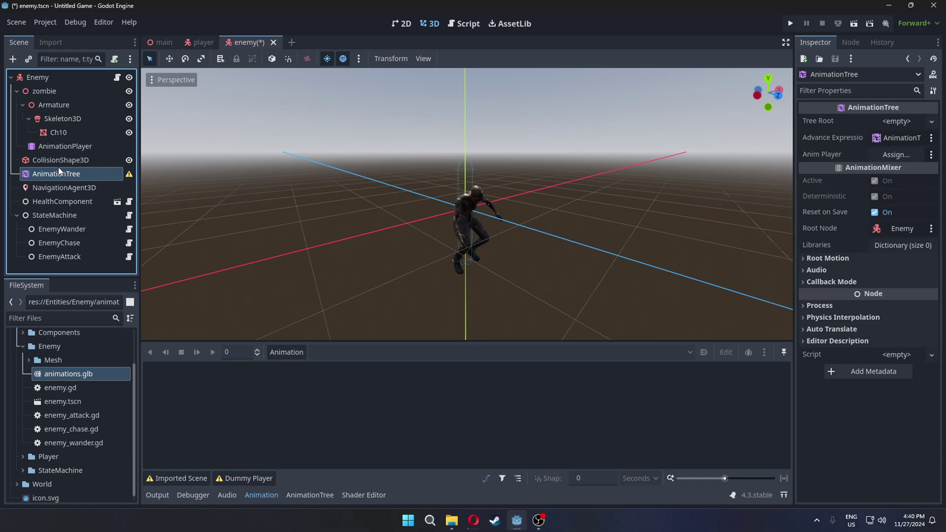
Step: Give the AnimationTree a new AnimationNodeStateMachine root and pick the zombie's AnimationPlayer
click(899, 123)
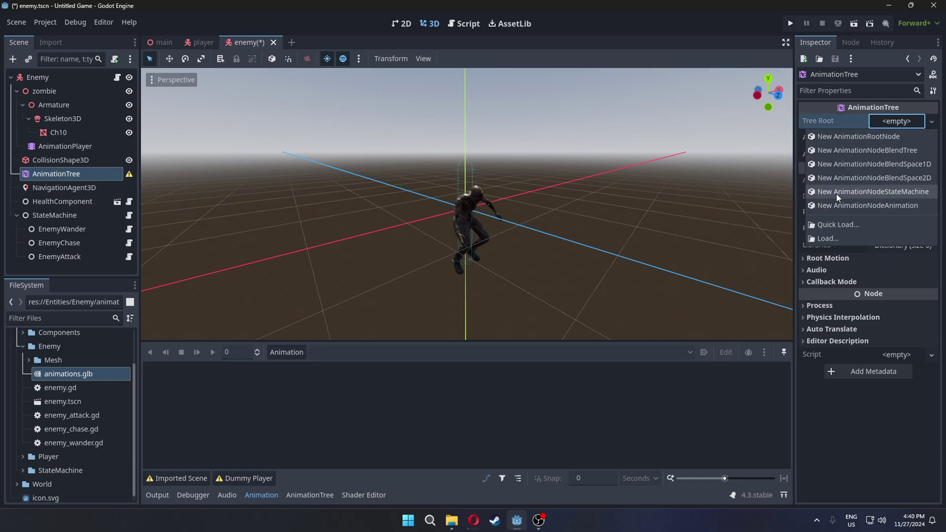
click(854, 193)
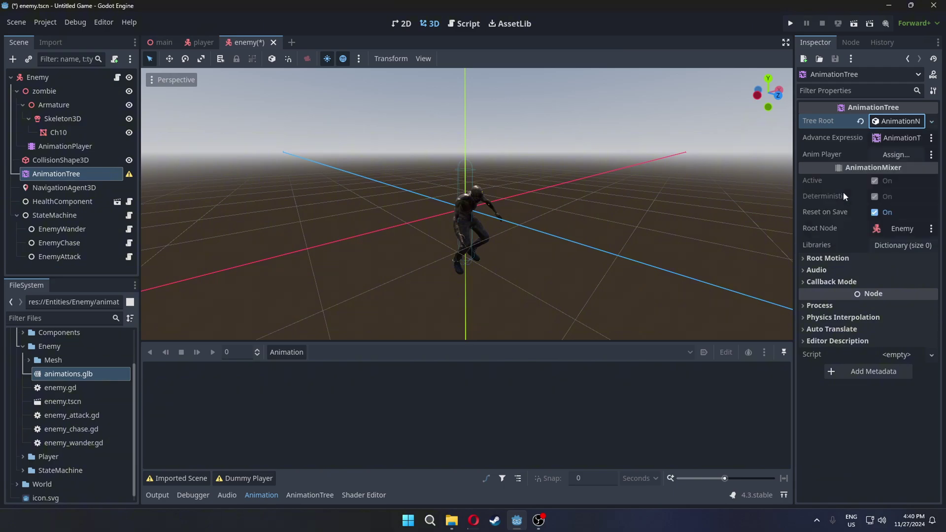
click(909, 158)
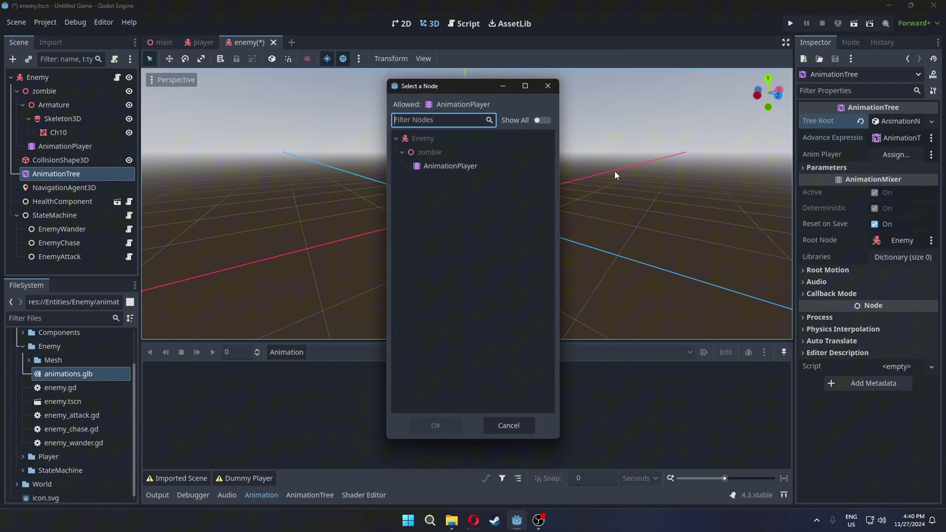
click(476, 168)
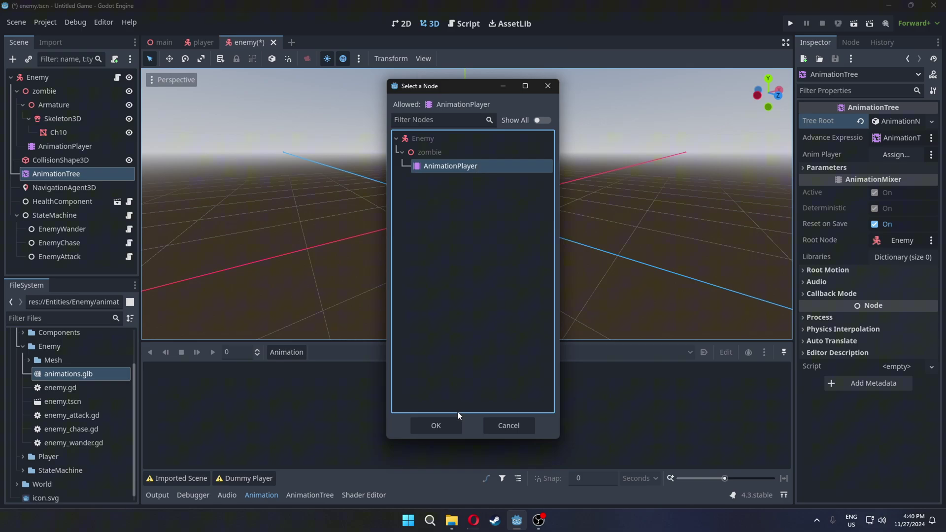
Step: Assign AnimationPlayer to the tree and add the idle, running and walking animations as states
click(456, 430)
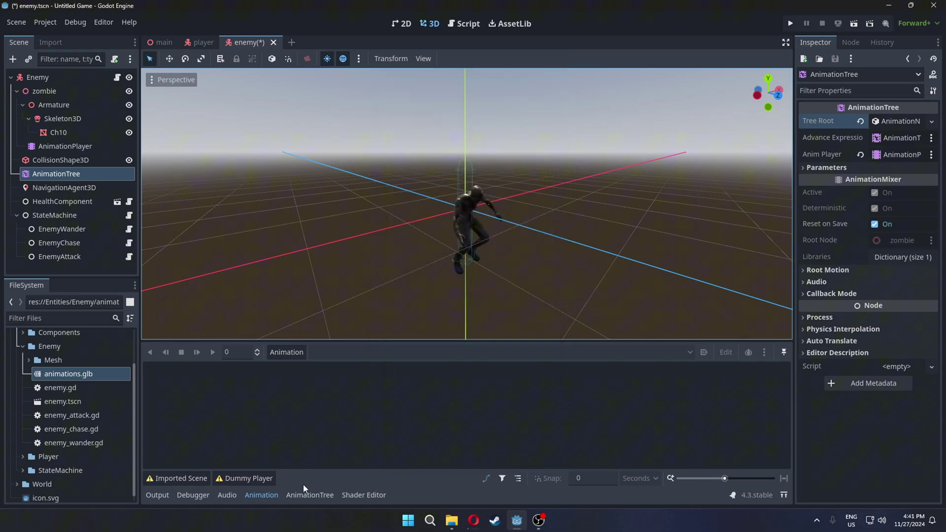
click(321, 501)
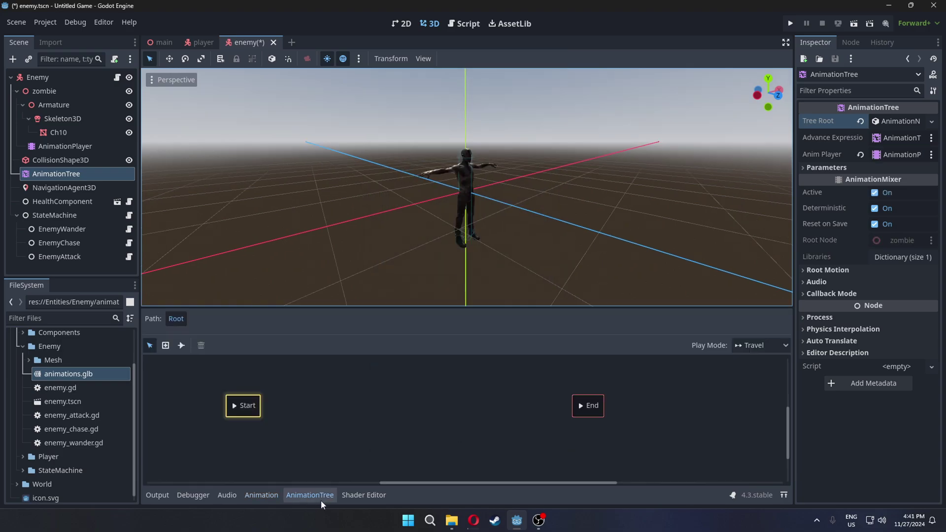
click(166, 345)
drag(377, 307, 377, 269)
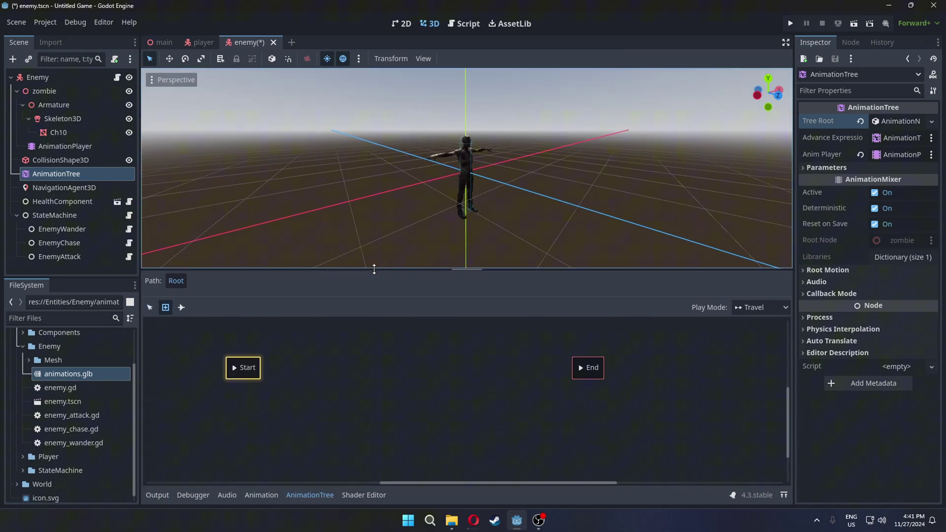
click(319, 344)
mouse_move(350, 348)
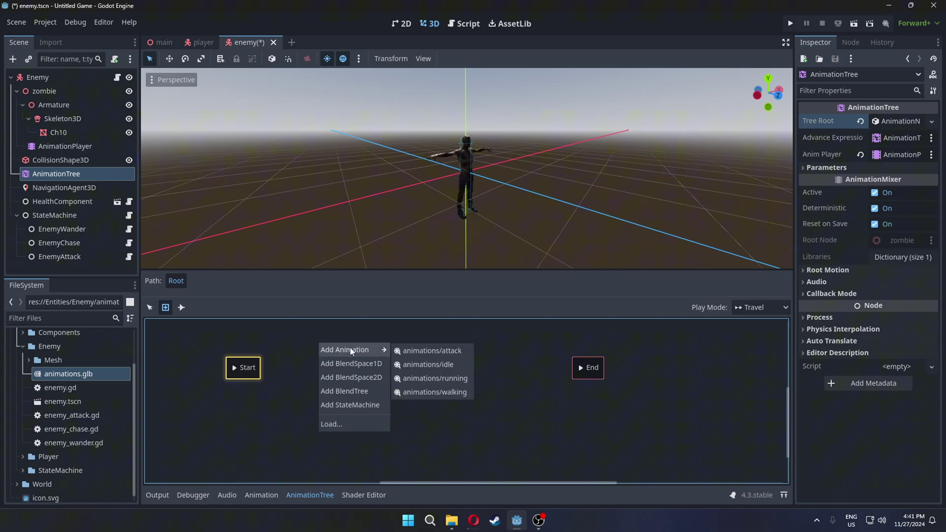
click(465, 364)
click(338, 394)
mouse_move(370, 399)
click(455, 429)
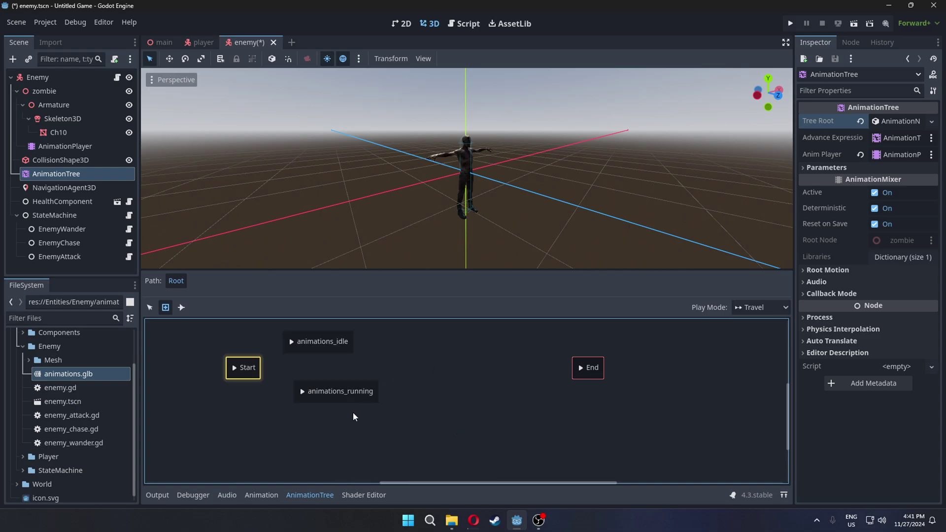
click(355, 417)
mouse_move(365, 425)
click(476, 467)
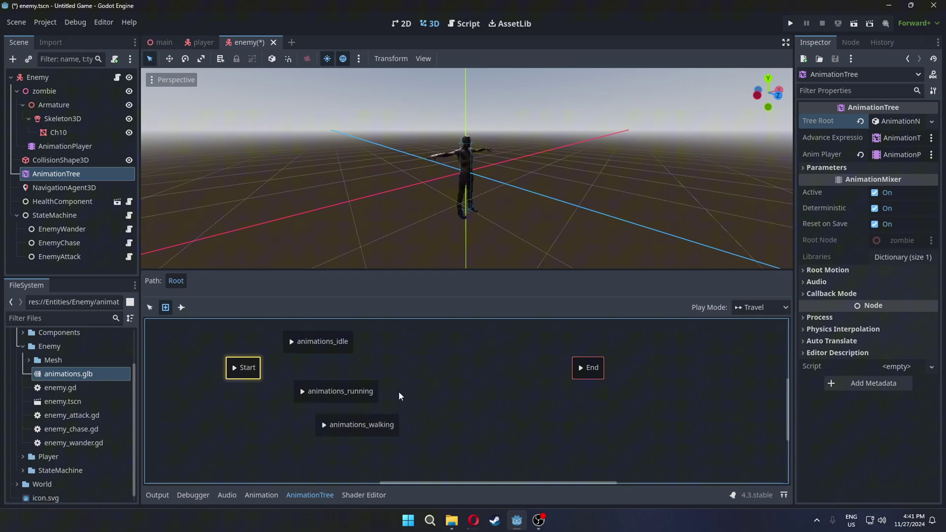
middle_drag(412, 385, 510, 372)
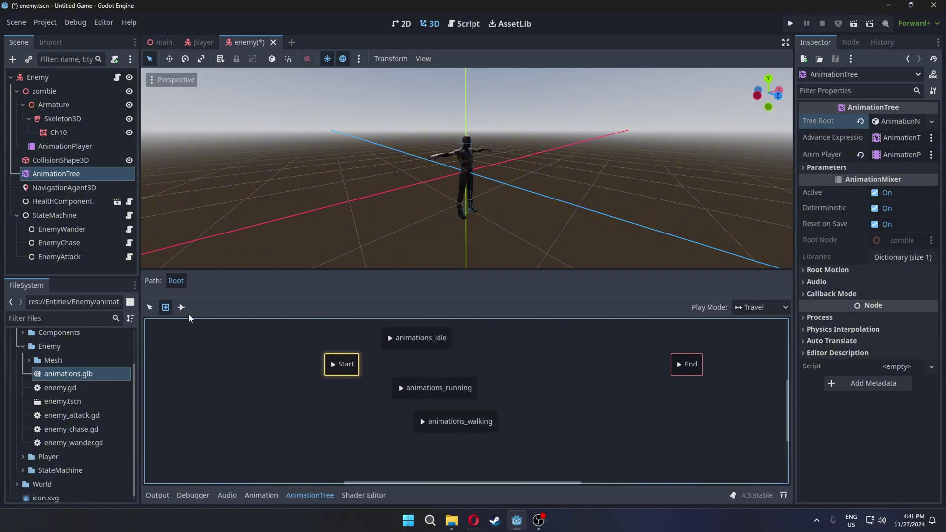
Step: Rename the three states from animations_idle, animations_running and animations_walking to idle, running and walking
click(149, 307)
click(456, 421)
double_click(443, 348)
text(idle)
key(Return)
double_click(498, 392)
text(running)
key(Return)
double_click(478, 431)
text(walking)
key(Return)
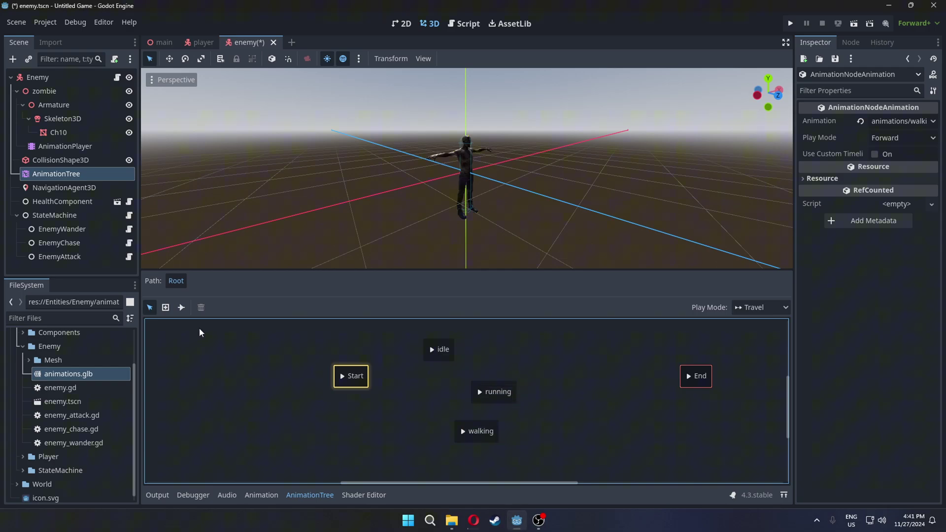
Step: Connect Start to idle and link idle, running and walking with transitions both ways
click(182, 308)
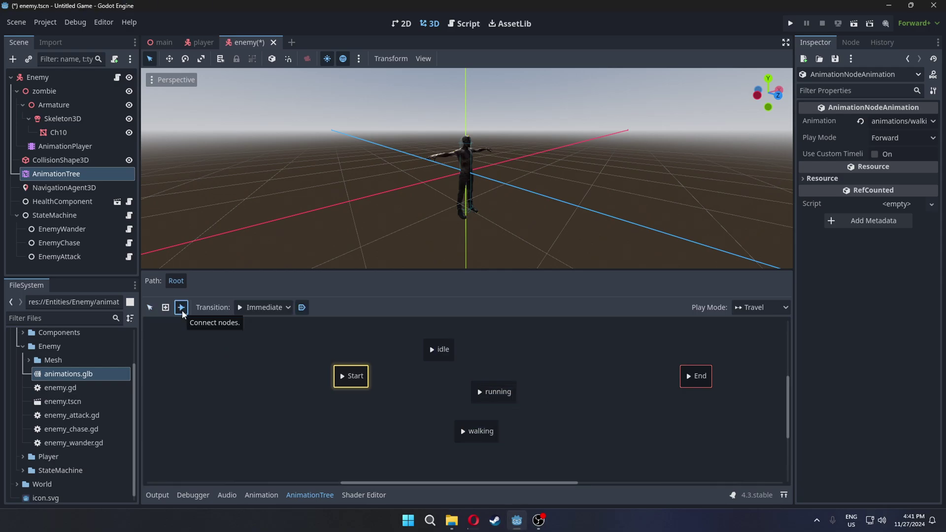
drag(366, 378, 428, 351)
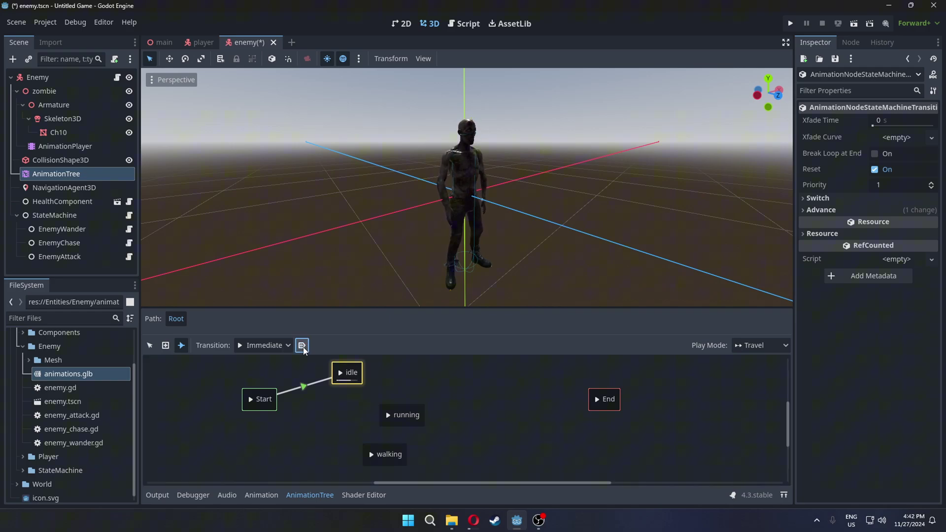
drag(365, 375, 347, 384)
mouse_move(390, 419)
mouse_down()
mouse_move(381, 452)
mouse_move(394, 418)
mouse_up()
mouse_move(347, 383)
mouse_down()
mouse_move(381, 449)
mouse_move(342, 384)
mouse_up()
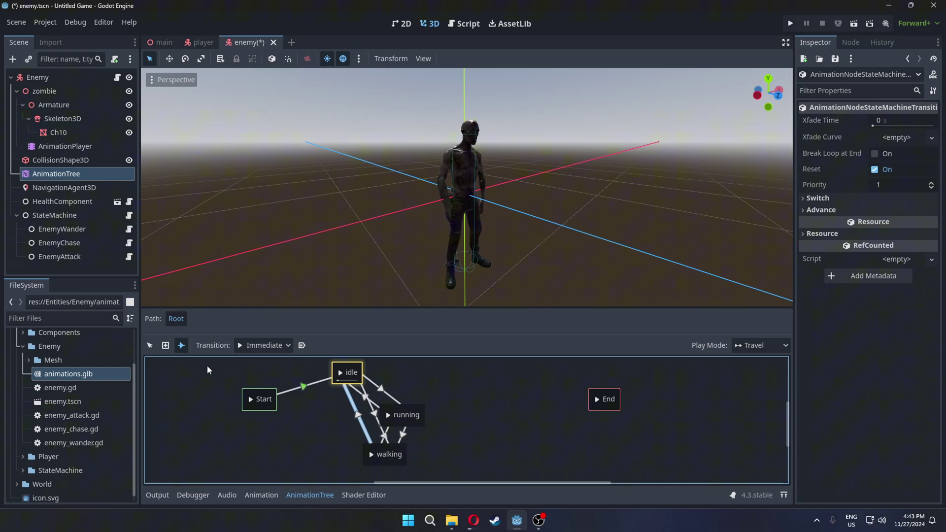
Step: Rearrange the idle, running and walking states neatly around Start
click(150, 345)
drag(351, 373, 347, 400)
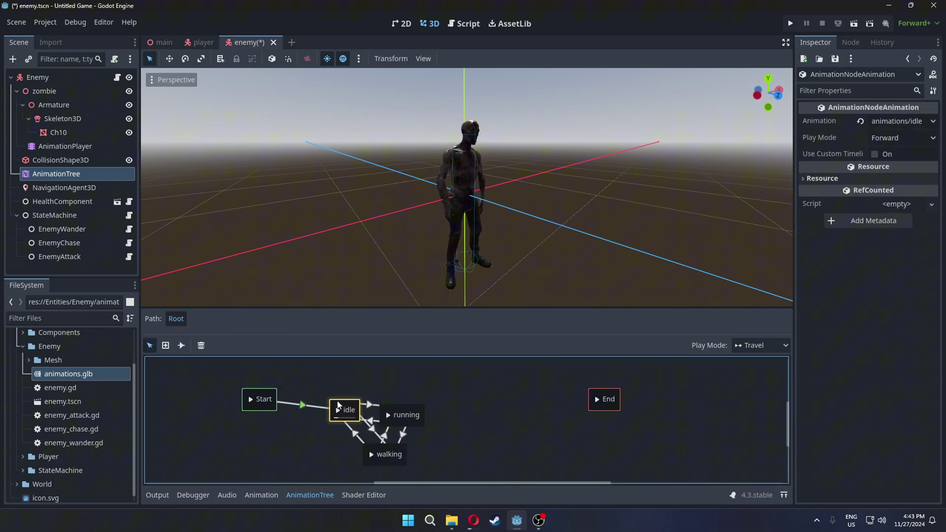
drag(402, 412, 401, 371)
drag(389, 453, 409, 439)
Step: In enemy_chase.gd, add an animation_tree reference and an animation_playback: AnimationNodeStateMachinePlayback variable
click(480, 389)
key(ctrl+F3)
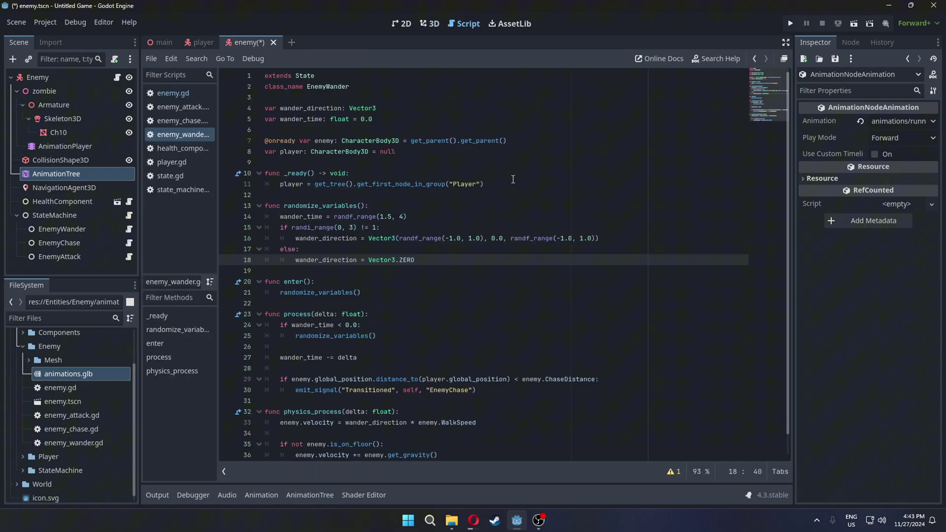
key(ctrl+shift+comma)
drag(90, 174, 281, 119)
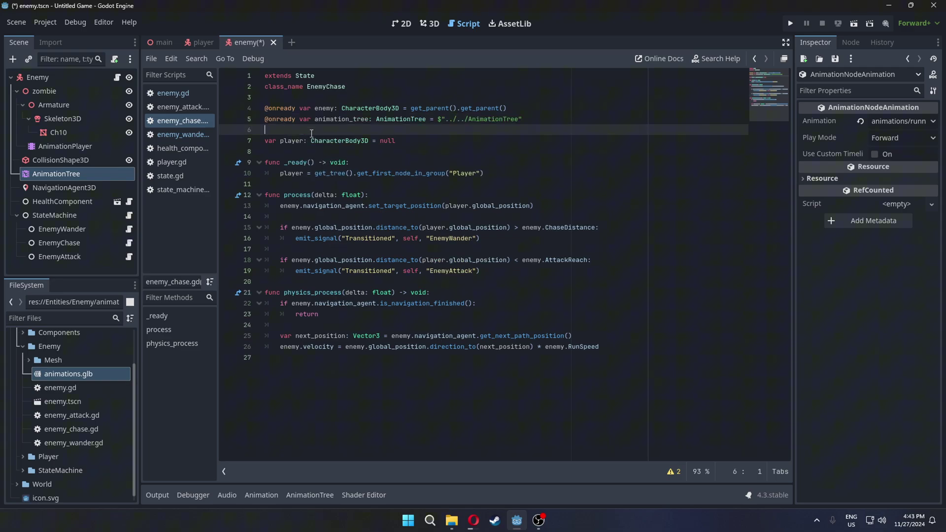
key(alt+Down)
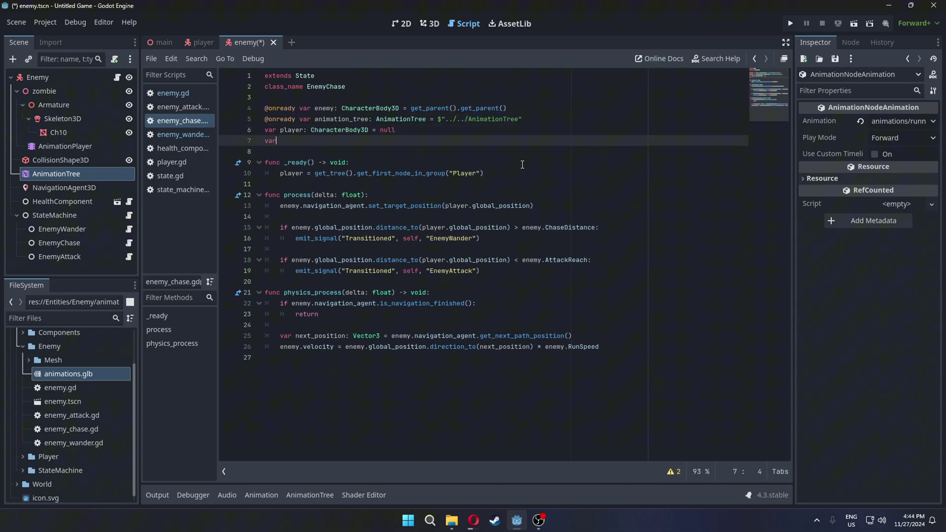
text(var animation_playback:)
text(AnimationPl)
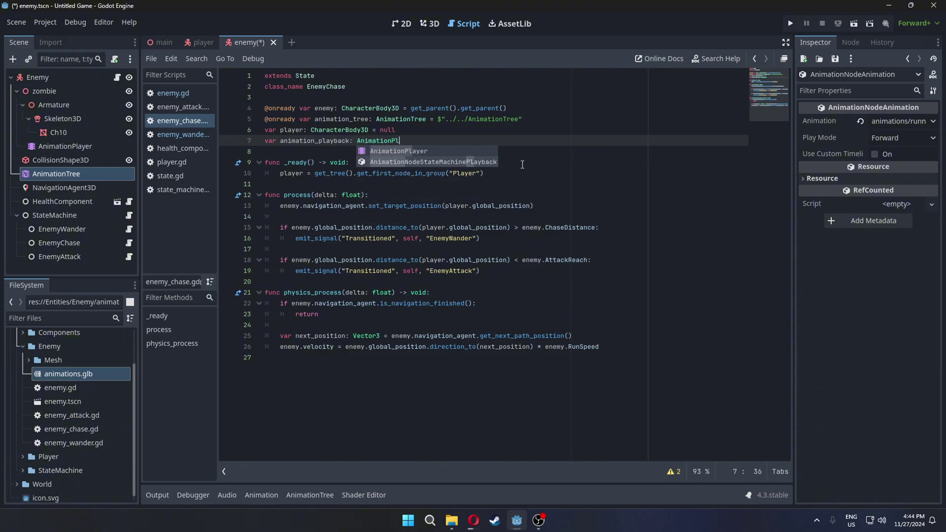
key(Return)
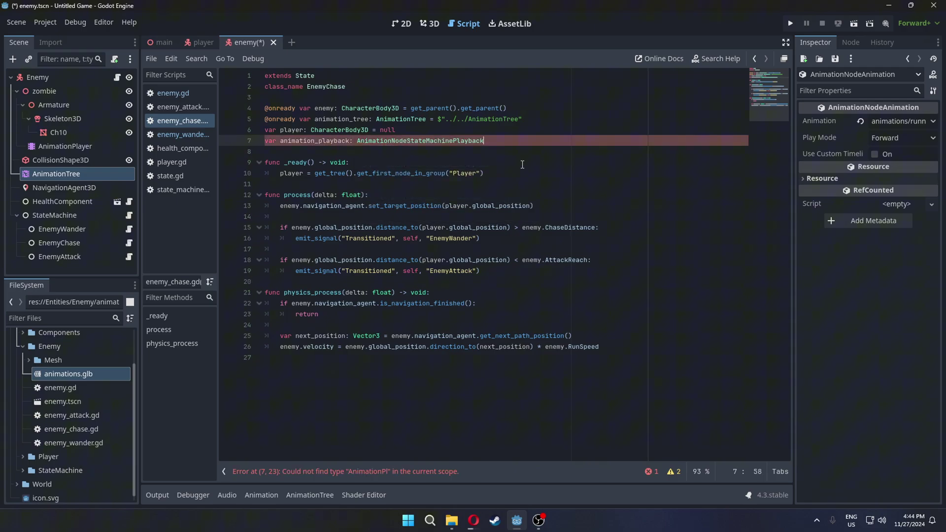
Step: In _ready, set animation_playback = animation_tree.get("parameters/playback")
click(527, 173)
key(Return)
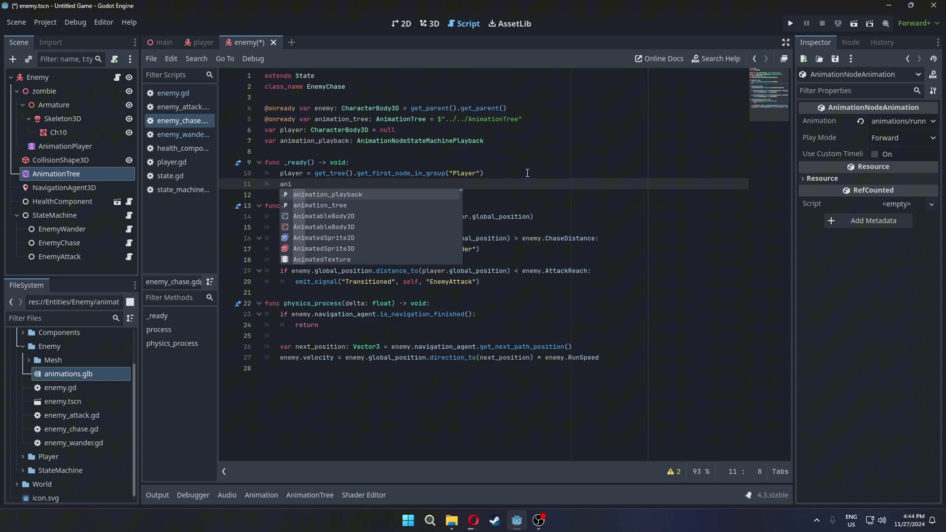
text(ani)
key(Return)
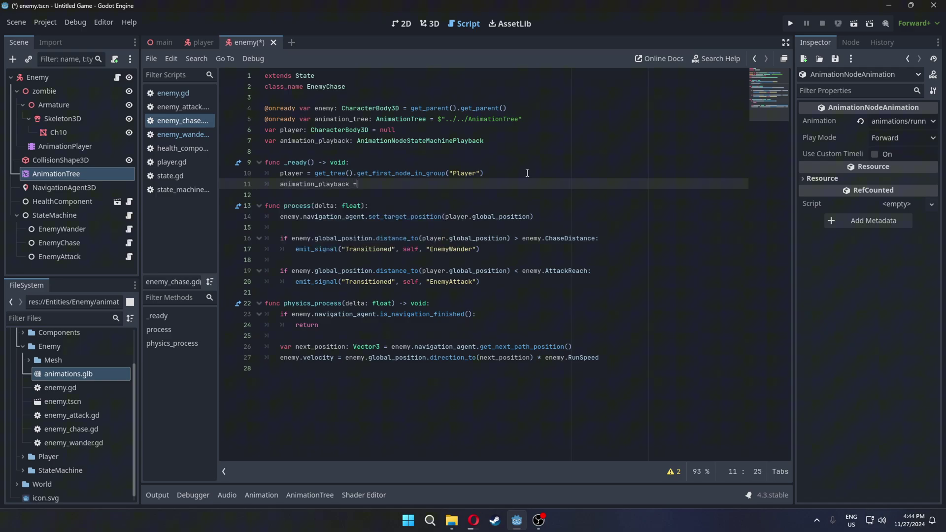
text(= ani)
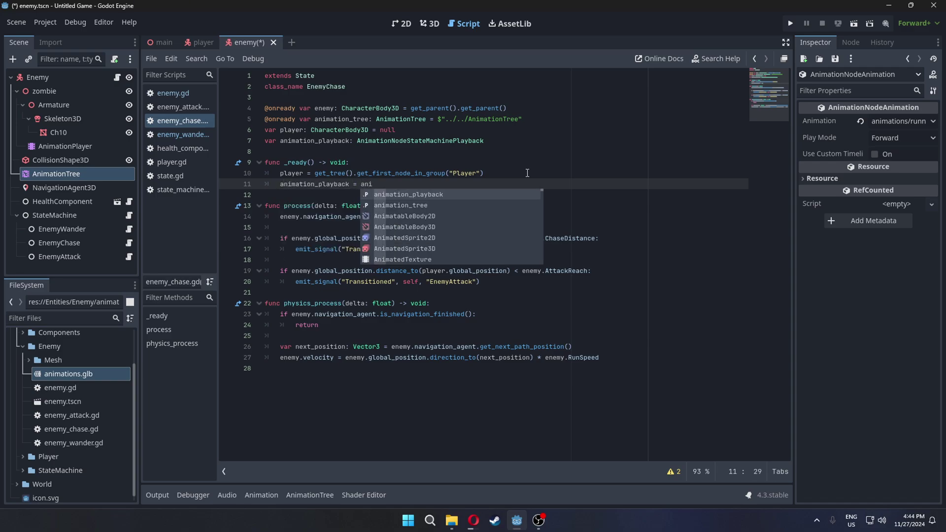
key(Down)
key(Return)
text(.g)
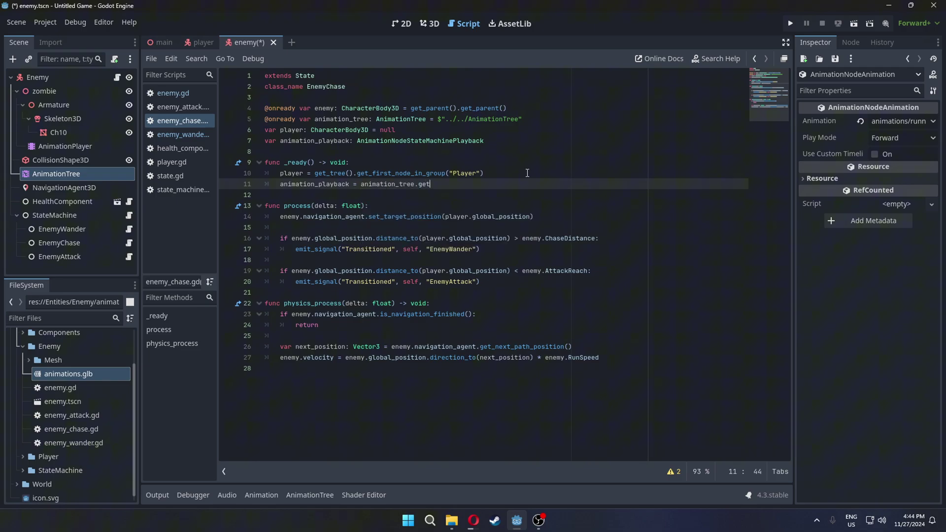
text(et()
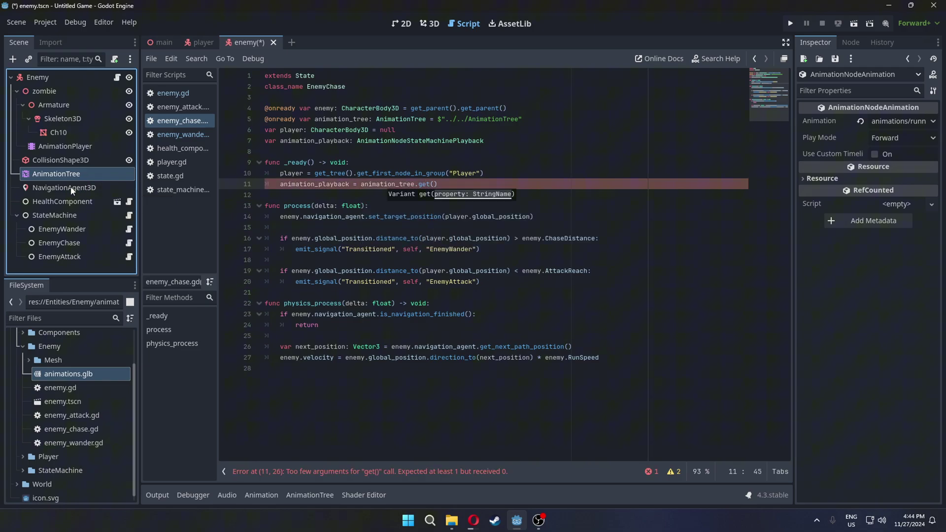
click(75, 186)
click(82, 175)
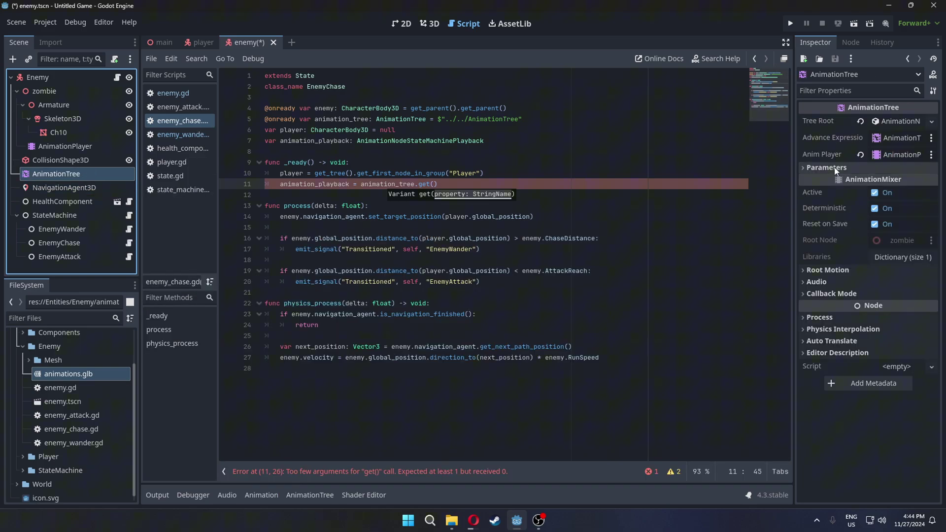
click(854, 167)
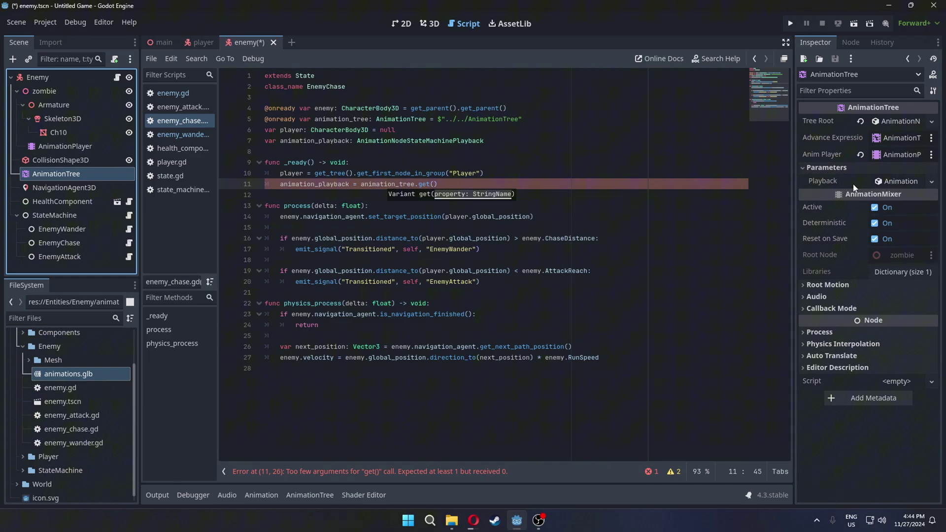
drag(846, 182, 433, 185)
Step: Add an enter() function calling animation_playback.travel("running") and save
key(Return)
key(Return)
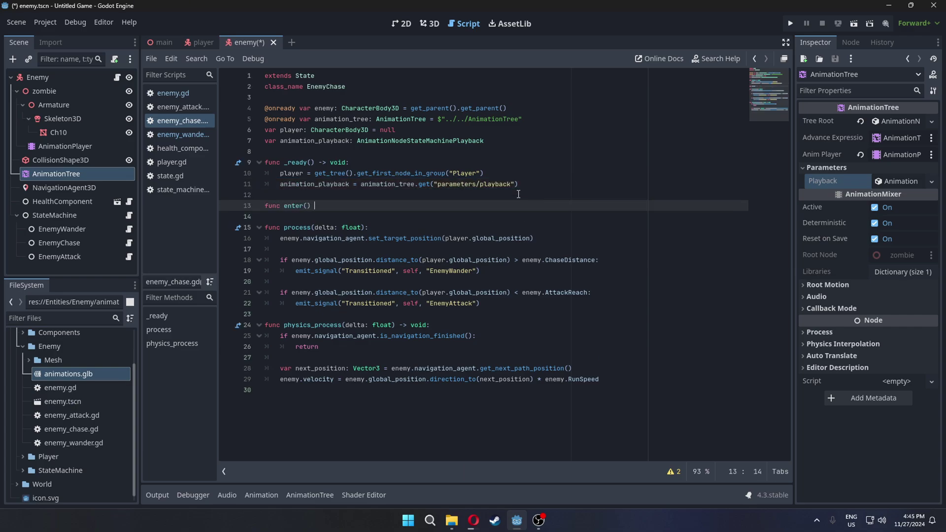
key(Return)
text(animation_playback.travel(")
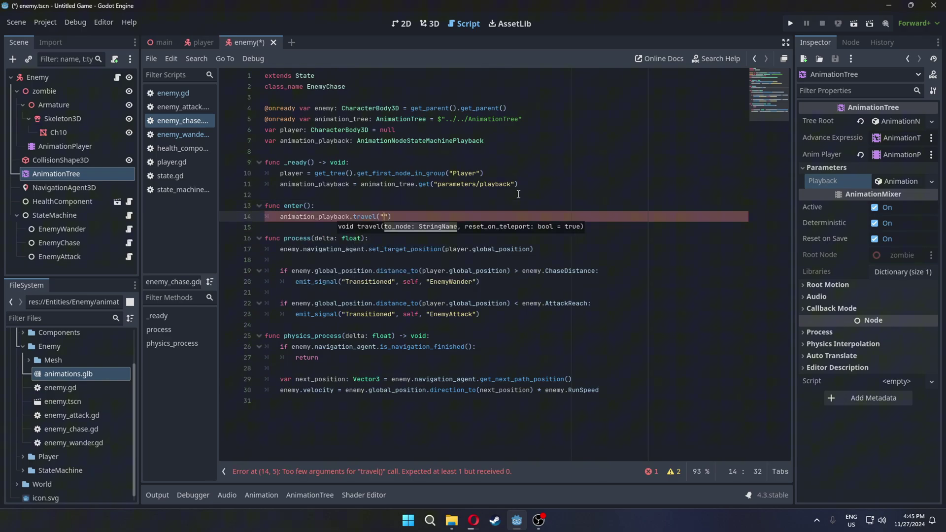
text(running)
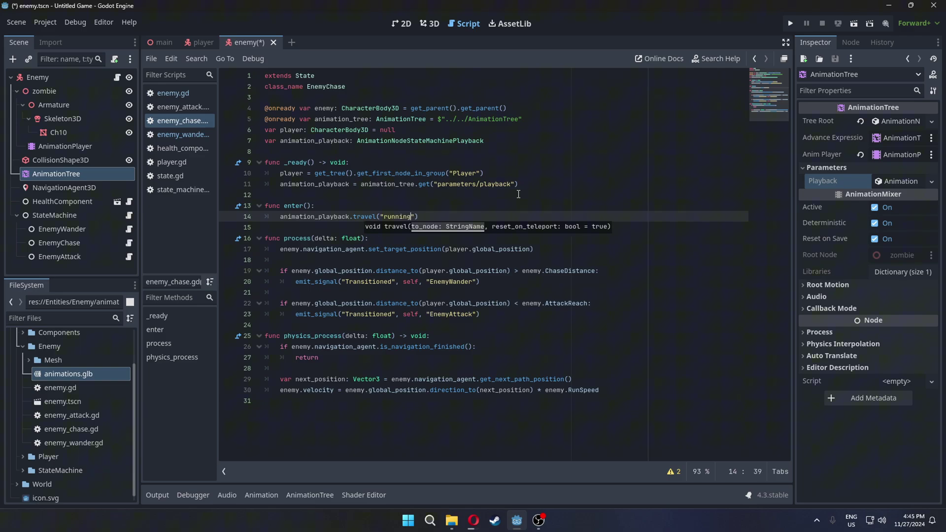
click(518, 194)
key(ctrl+s)
Step: In enemy_wander.gd, declare animation_playback and fetch it from the tree's parameters/playback in _ready
click(526, 119)
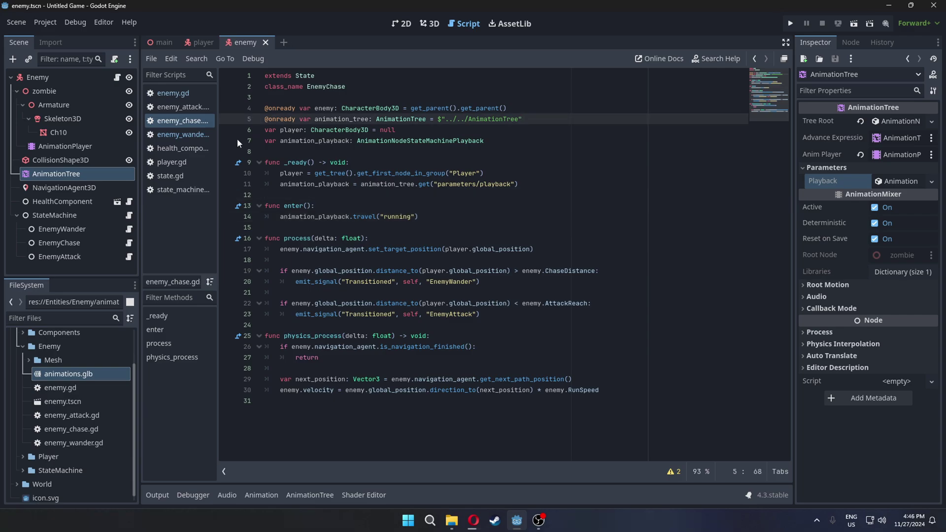
click(196, 137)
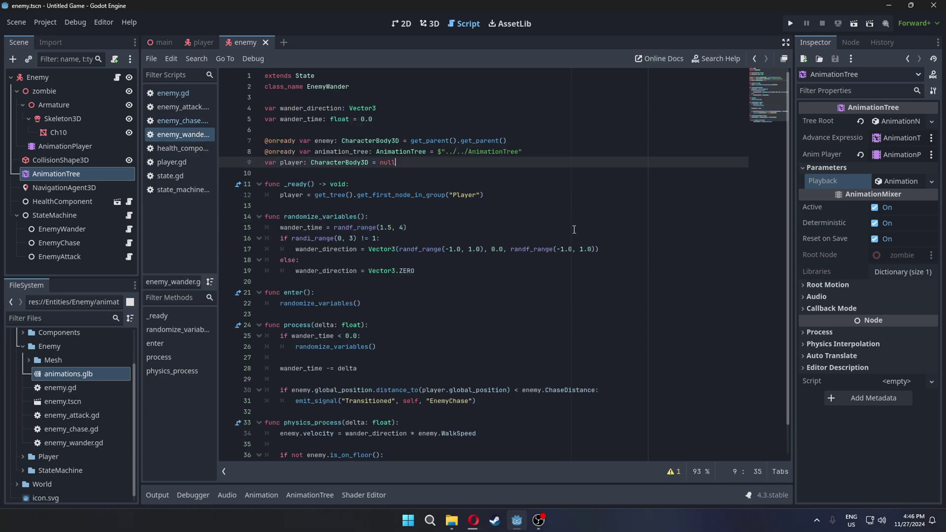
key(Down)
text(var animation_playback: AnimationNodeStateMachinePlayback)
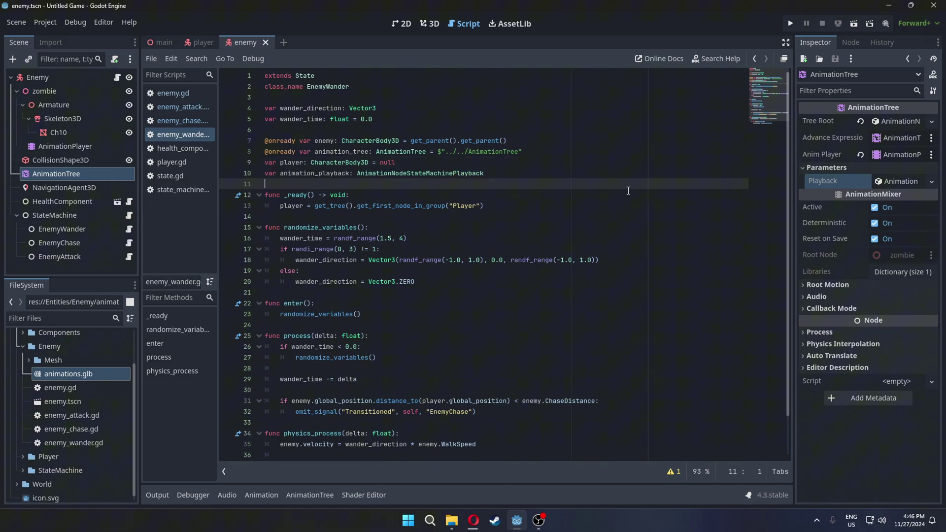
click(521, 218)
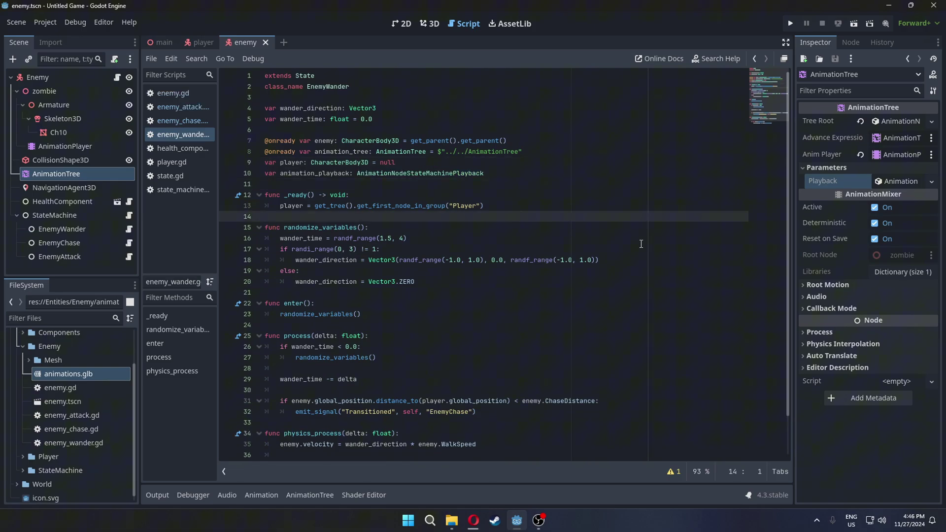
text(animation_playback = animation_tree.get("parameters/playback"))
Step: Call animation_playback.travel("walking") after picking a random direction, and begin another travel call in the else branch
scroll(641, 244, down, 3)
drag(417, 260, 266, 217)
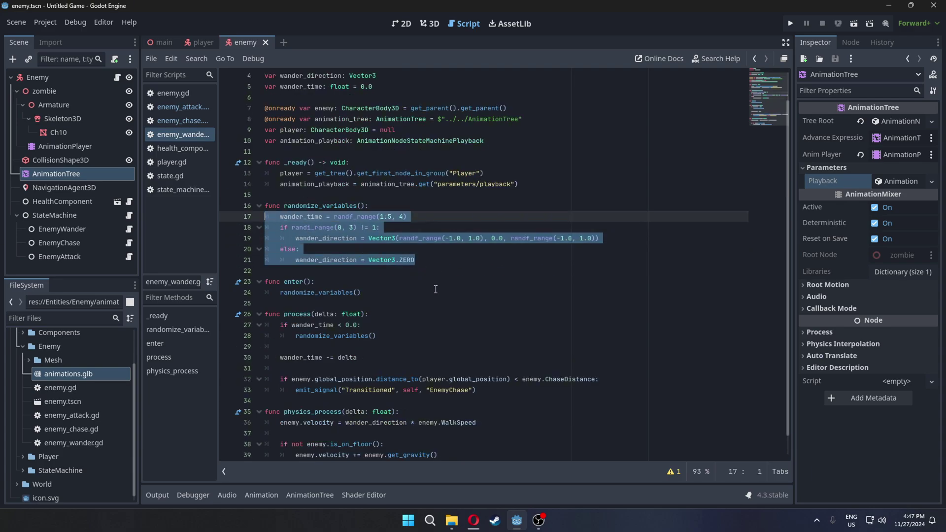
click(645, 240)
key(Return)
text(animation_playback.trave)
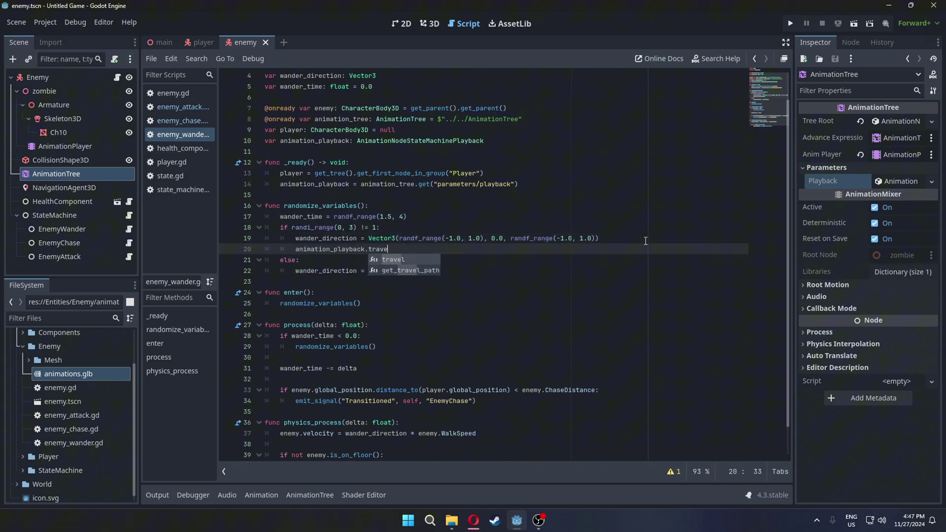
key(Return)
text("walking)
key(Down)
key(Down)
key(Return)
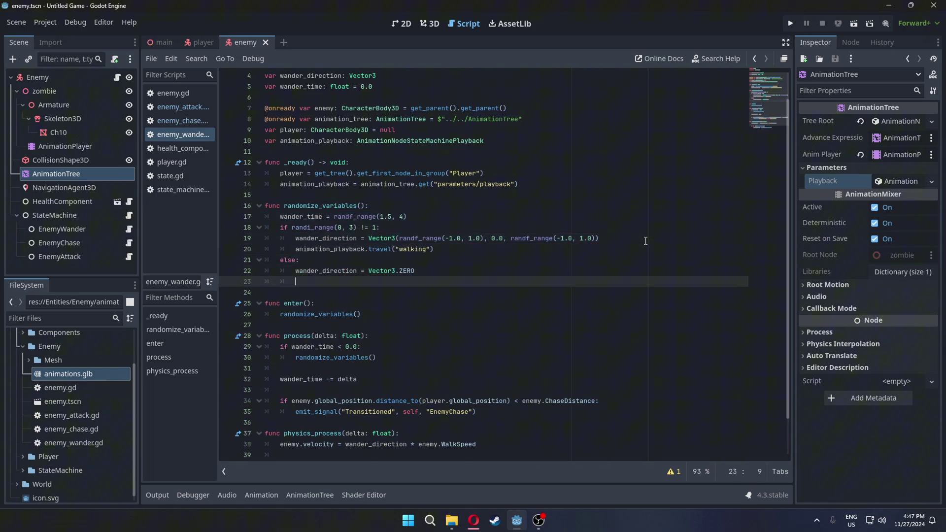
text(animation_playback.travel("idle)
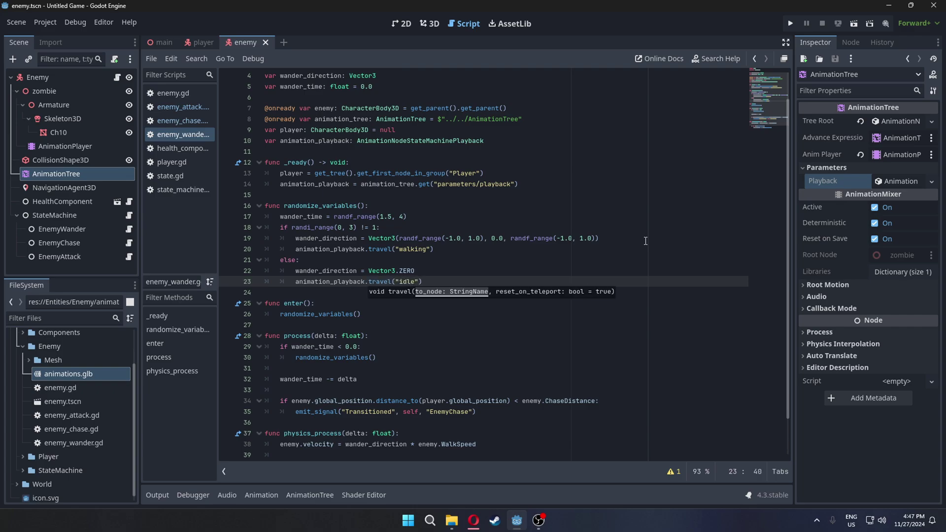
Step: In enemy.gd, change the WalkSpeed value to 0.5
scroll(444, 173, up, 1)
click(194, 89)
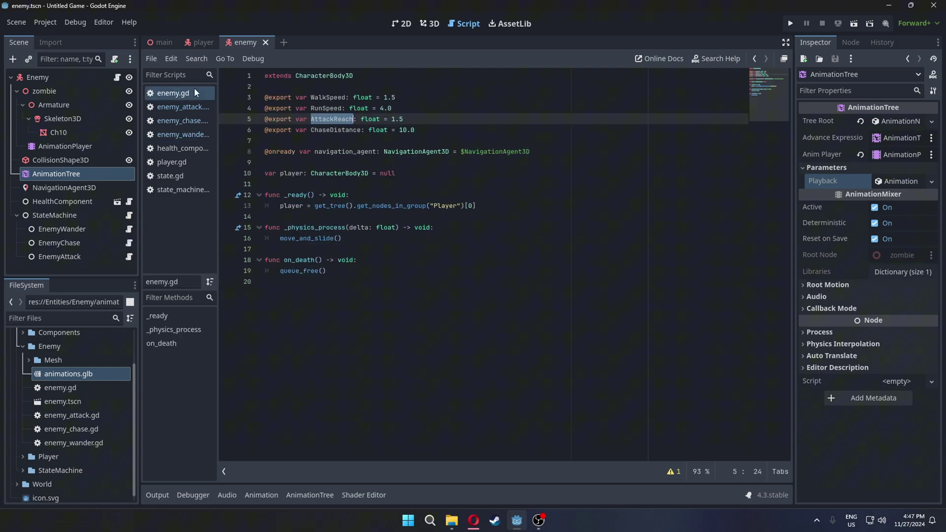
click(399, 97)
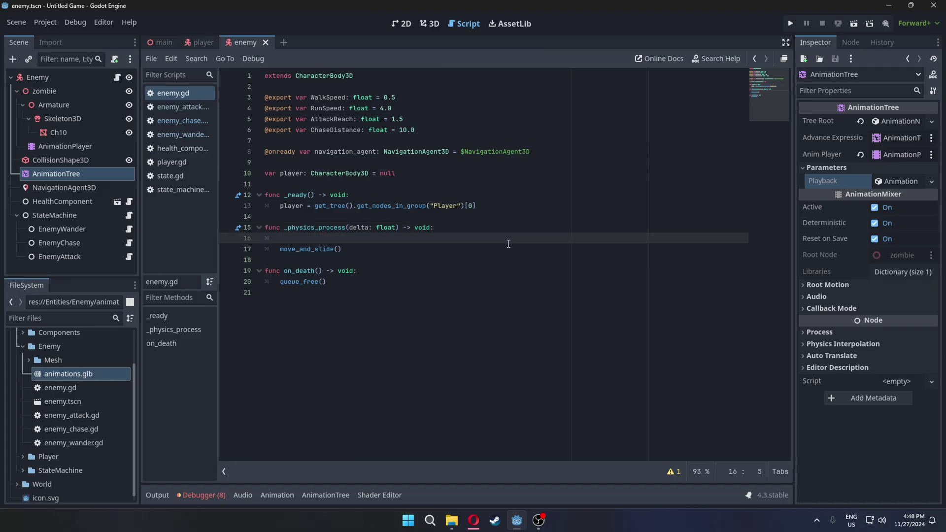
Step: In _physics_process, copy velocity into new_velocity with y = 0 and look_at(global_position + new_velocity) when non-zero
text(var new_velocity = velocity)
key(Return)
text(new_)
key(Return)
text(.y = 0)
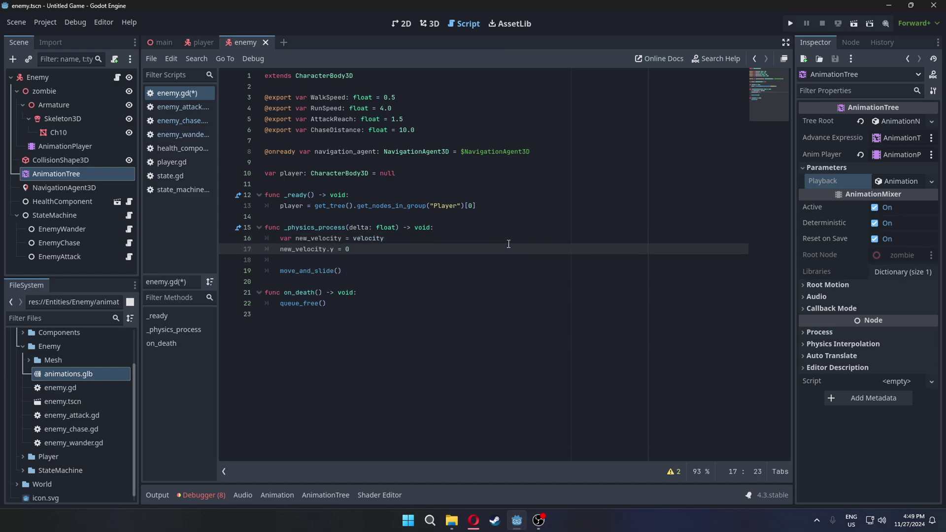
key(Return)
key(Return)
text(if new_velocity !)
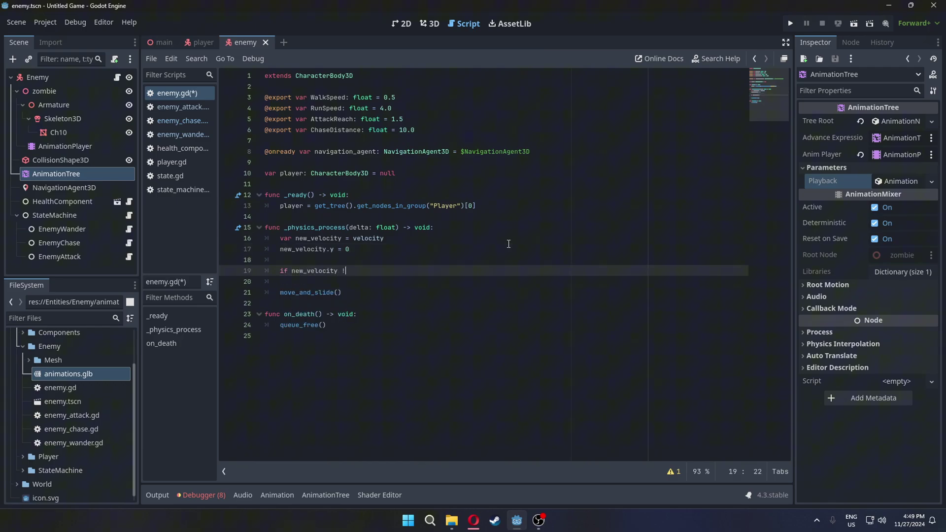
text(= Vector3.ZERO:)
key(Return)
text(look_at(global)
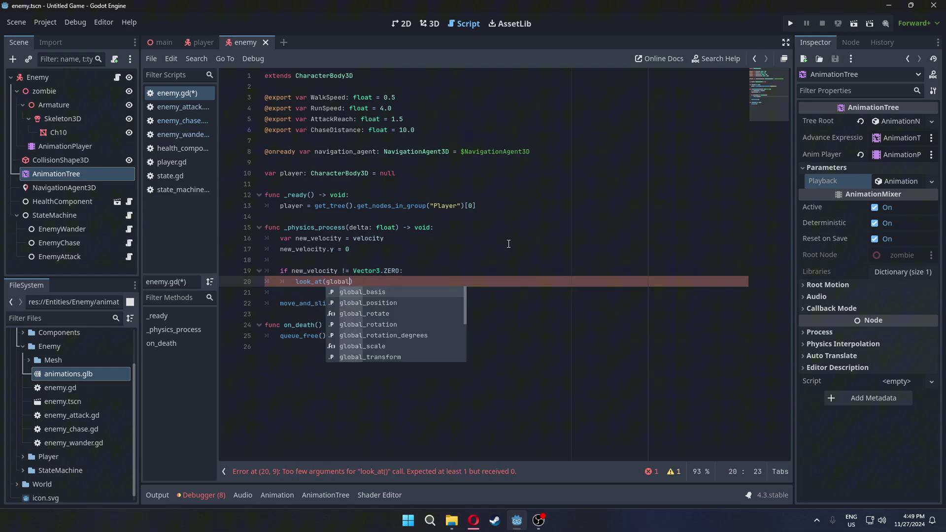
text(_position + new_velocity)
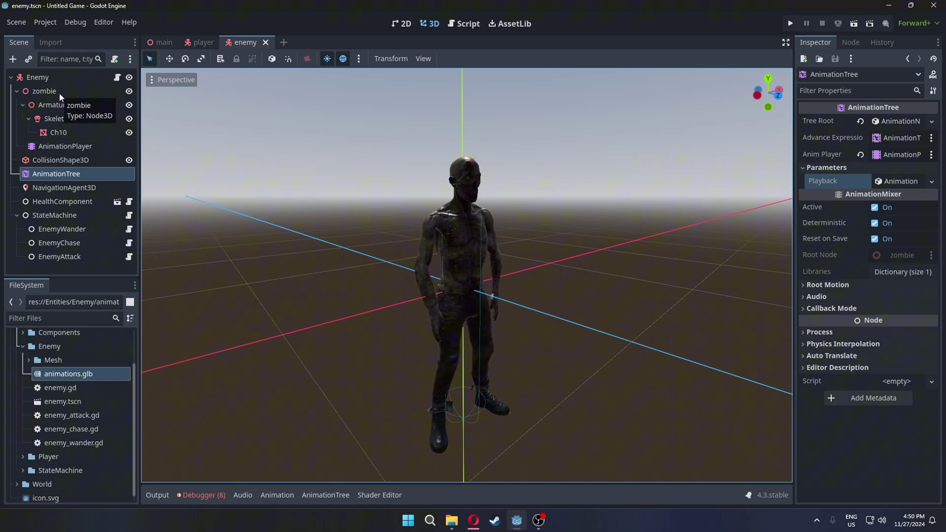
Step: Rotate the zombie model node to -180° on the Y axis
click(60, 92)
scroll(497, 419, down, 2)
drag(496, 418, 449, 301)
click(824, 119)
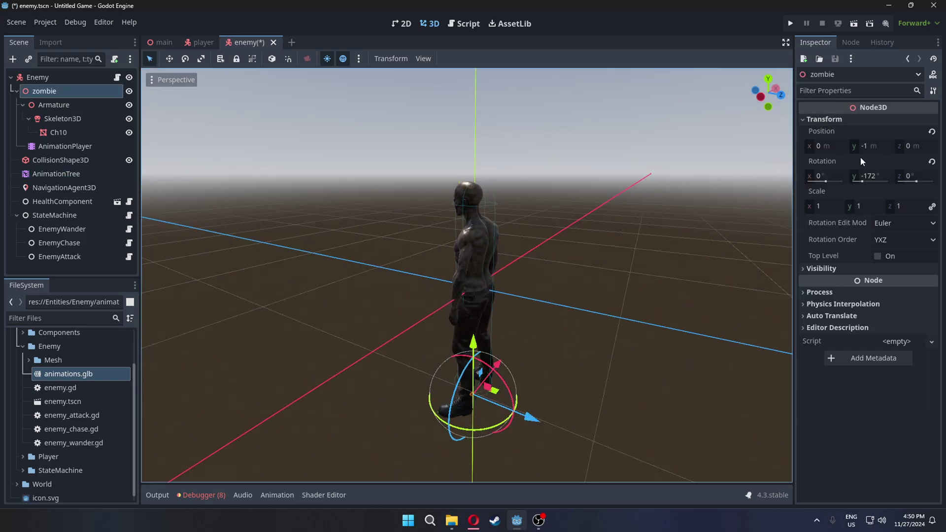
click(873, 177)
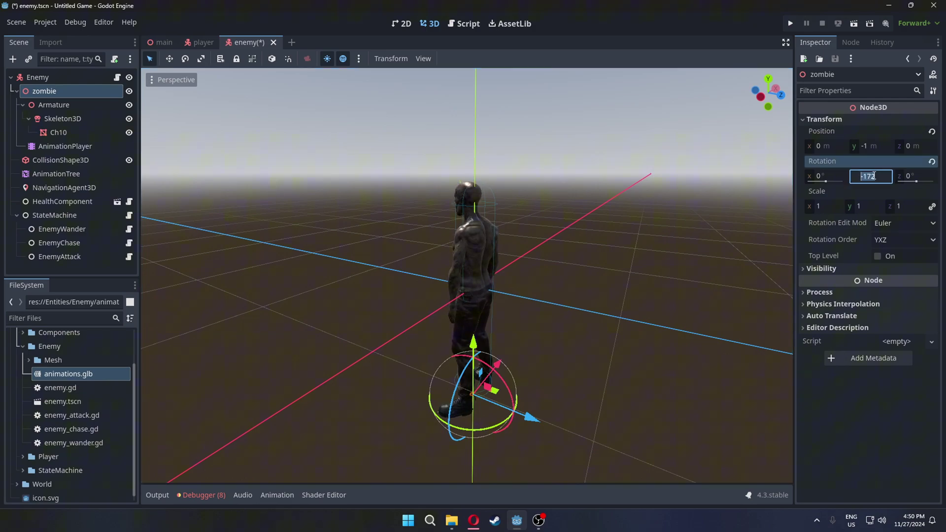
text(-180)
key(Return)
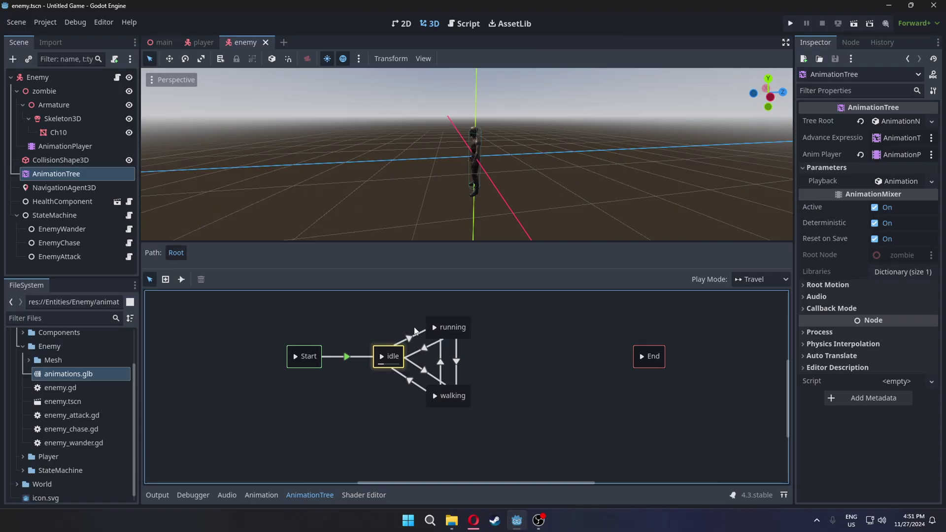
Step: Set the idle-to-running transition's Xfade Time to 0.3 s, then run the game with F5
click(410, 340)
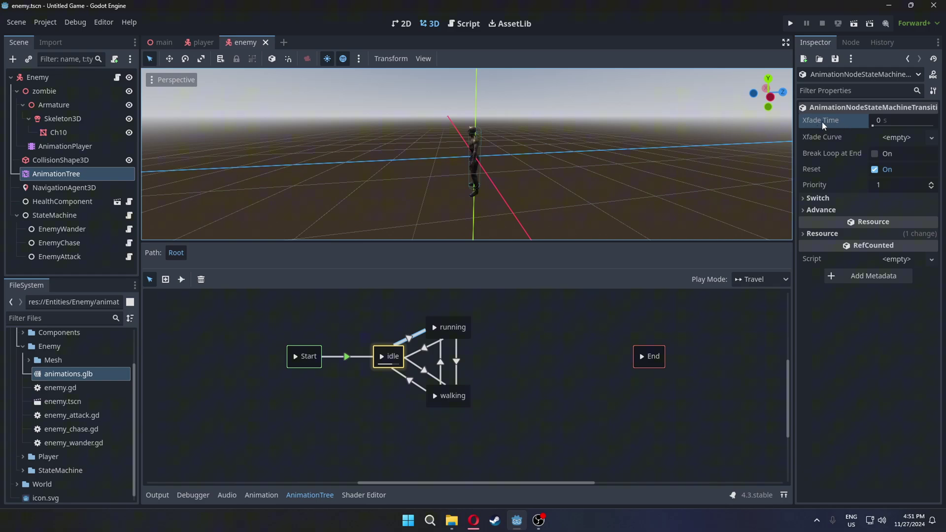
click(905, 121)
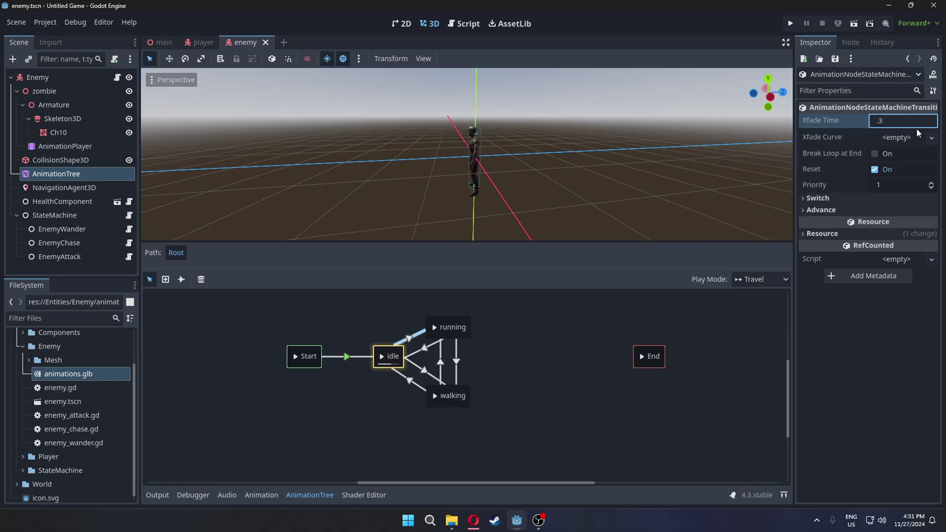
text(.3)
key(Return)
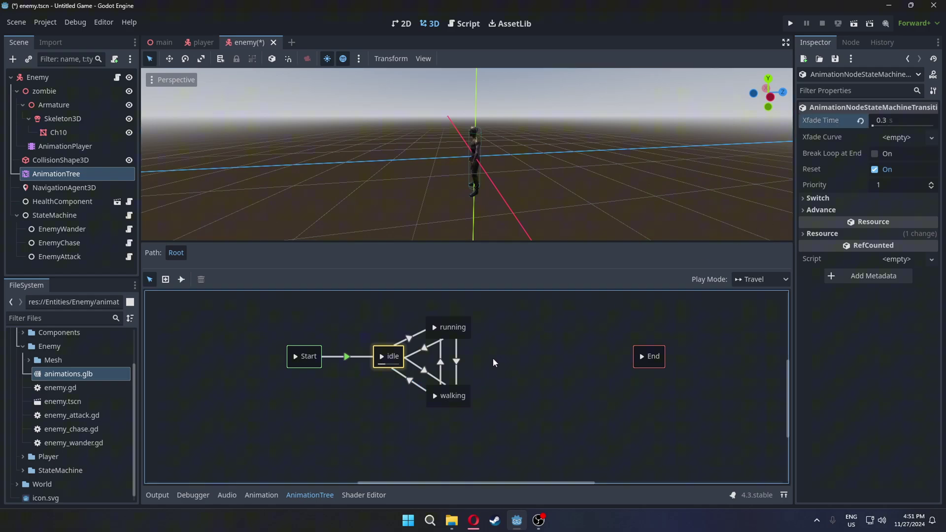
key(F5)
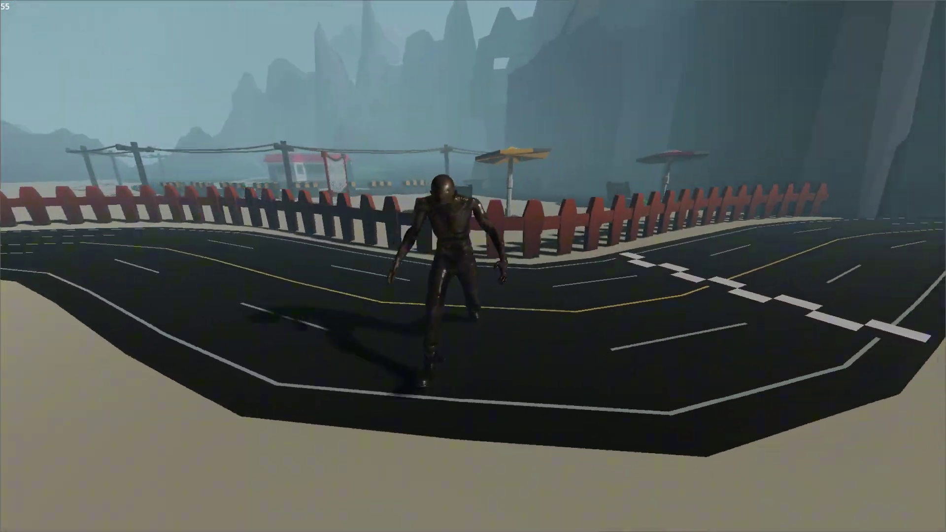
Step: Replace the look_at call with rotation.y = lerp(rotation.y, atan2(-velocity.x, -velocity.z), delta * 10.0)
drag(445, 282, 296, 282)
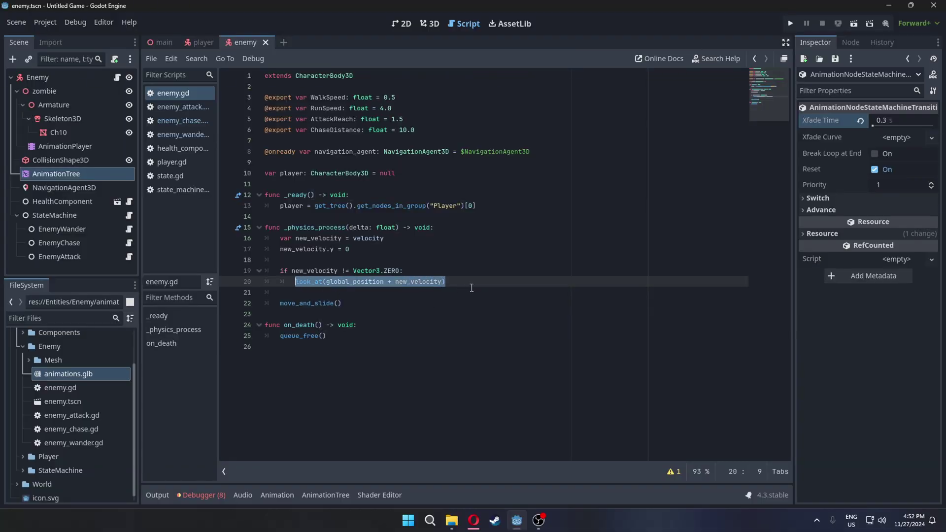
text(rotation.y = le)
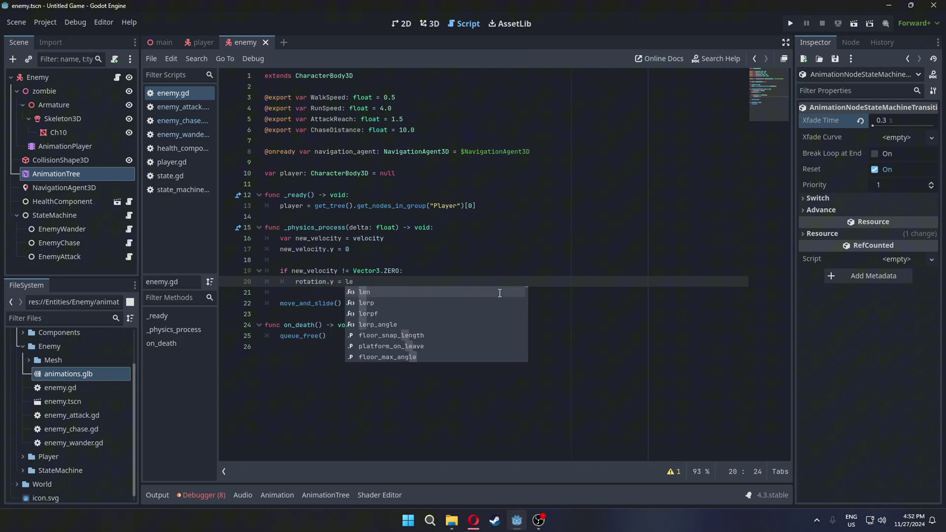
text(rp(rotation.y, atan)
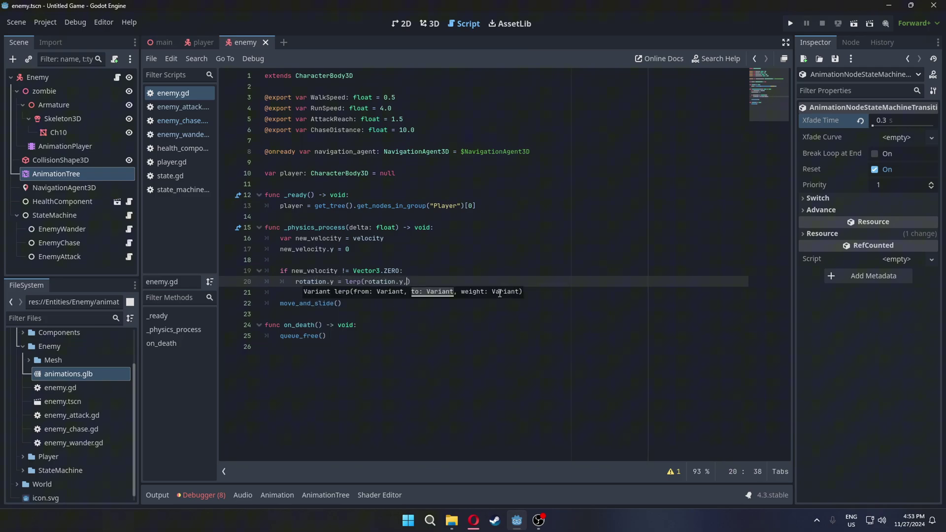
text(2(-velocity.x, -velocity.z), delta * 10.0)
click(500, 293)
click(444, 184)
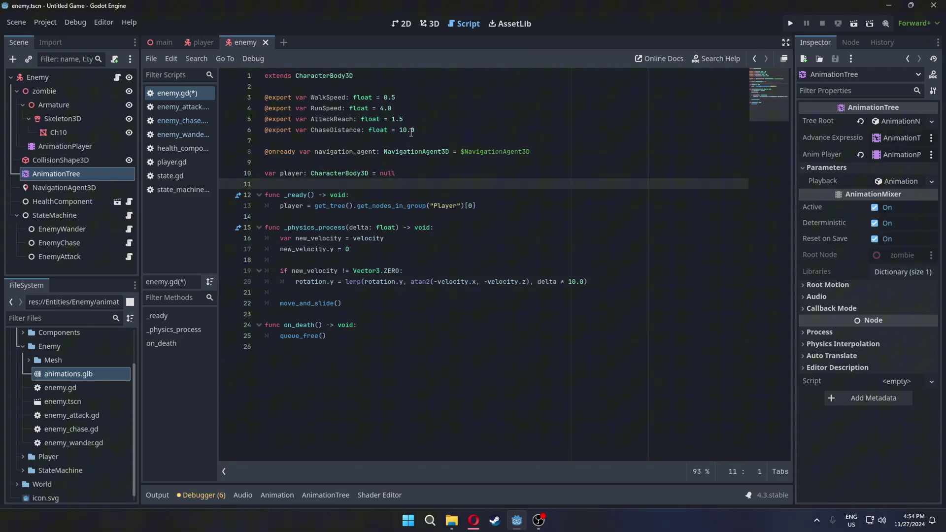
click(405, 130)
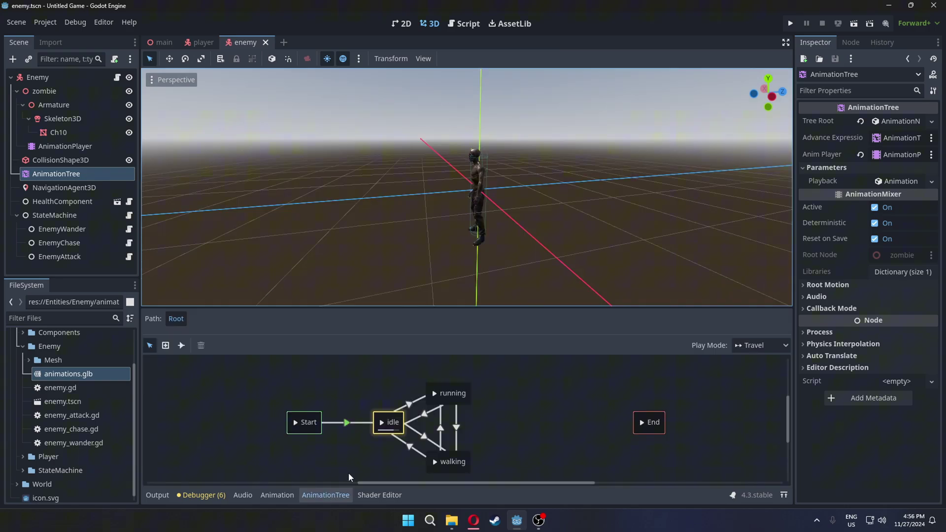
Step: Enlarge the state machine graph and add the attack animation as a state named 'attack'
click(419, 375)
drag(448, 307, 448, 250)
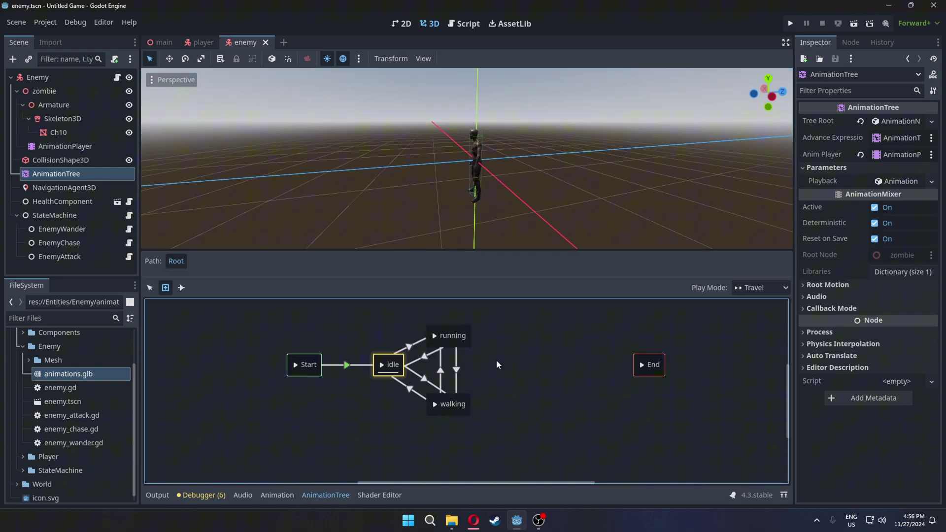
right_click(493, 357)
mouse_move(518, 365)
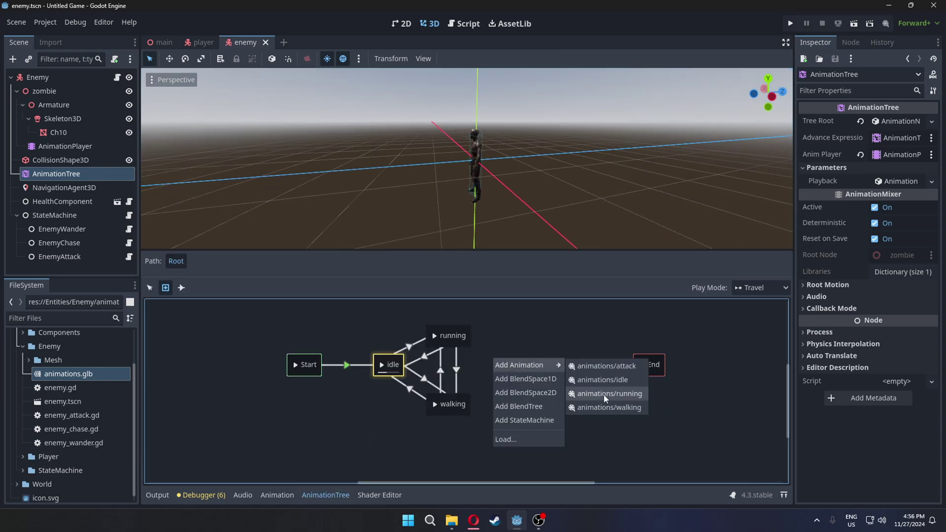
click(622, 367)
click(150, 288)
double_click(486, 351)
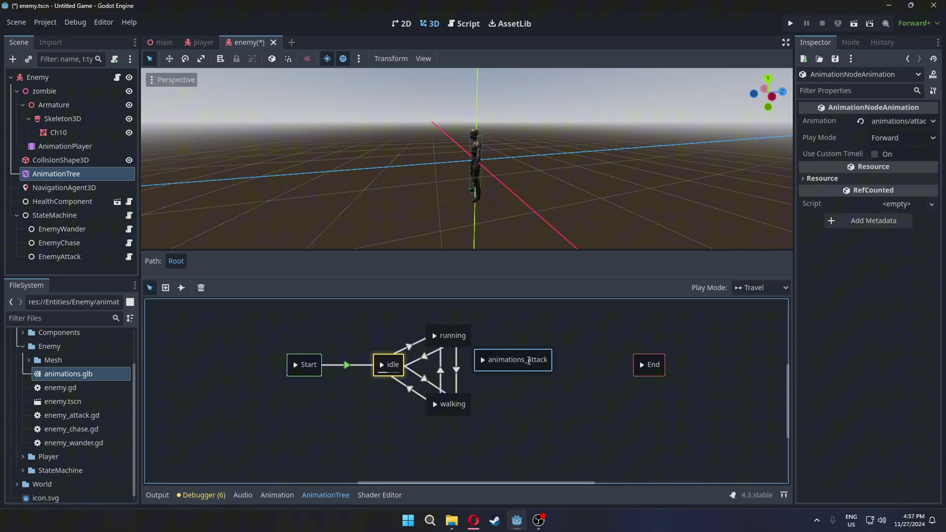
text(a)
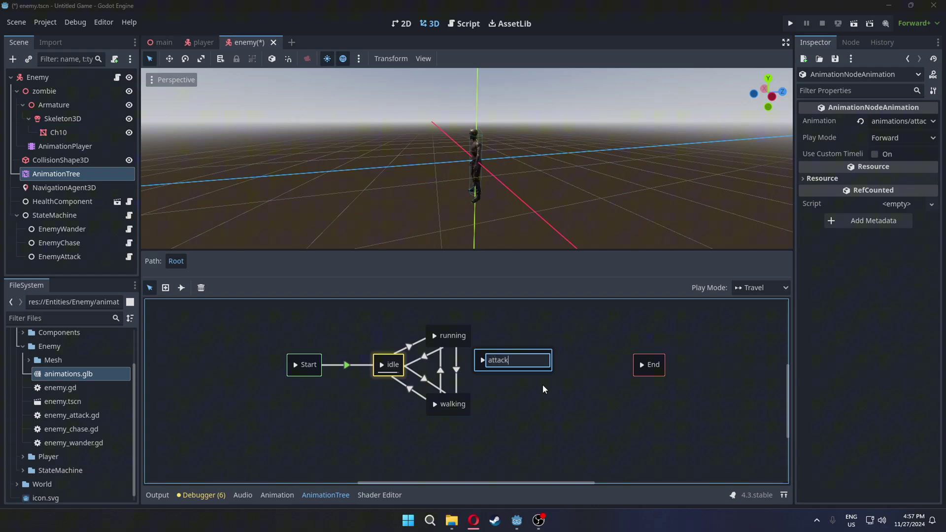
click(542, 389)
Step: Add an attack-to-running transition and give both running/attack transitions a 0.2 s Xfade Time
click(181, 288)
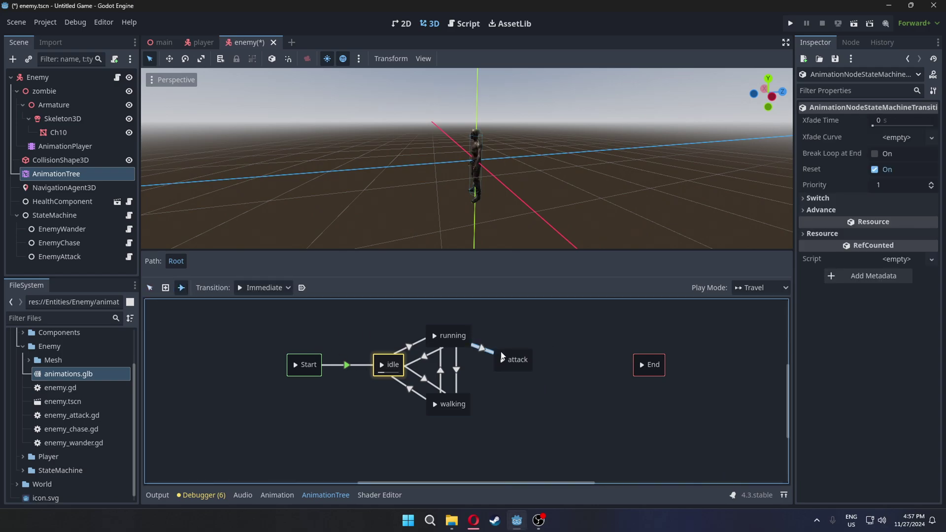
drag(497, 363, 461, 340)
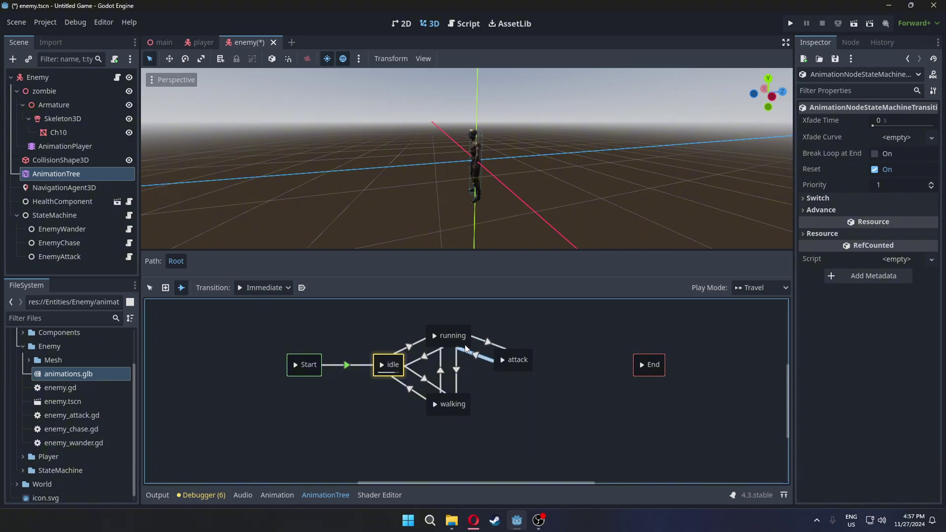
click(149, 288)
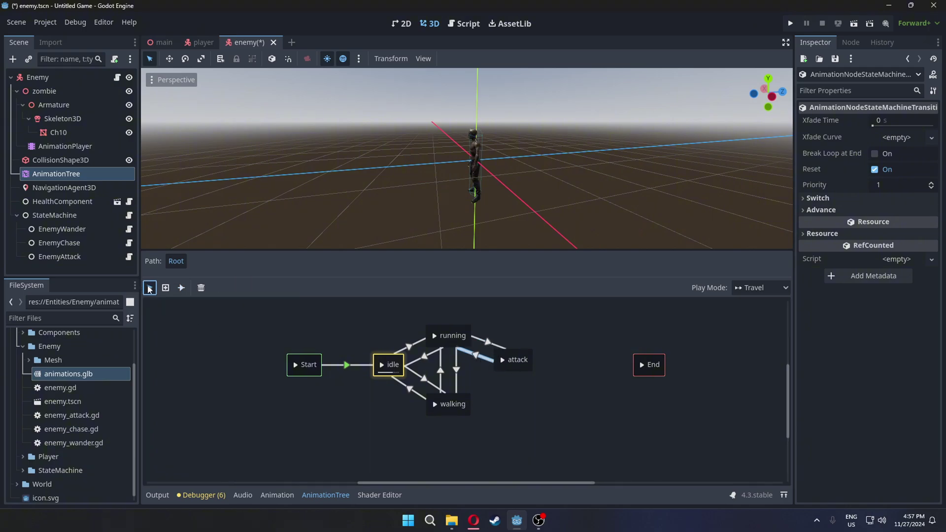
click(880, 120)
text(0.2)
click(677, 307)
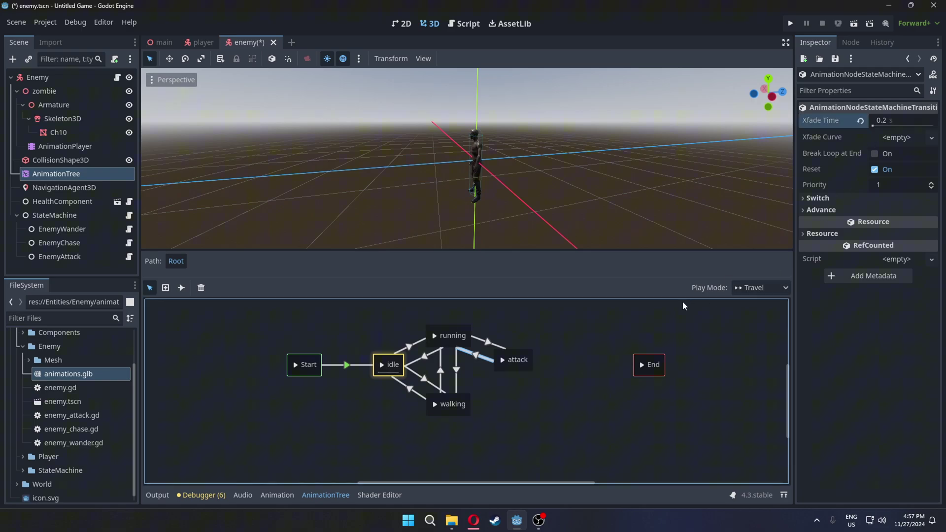
click(484, 344)
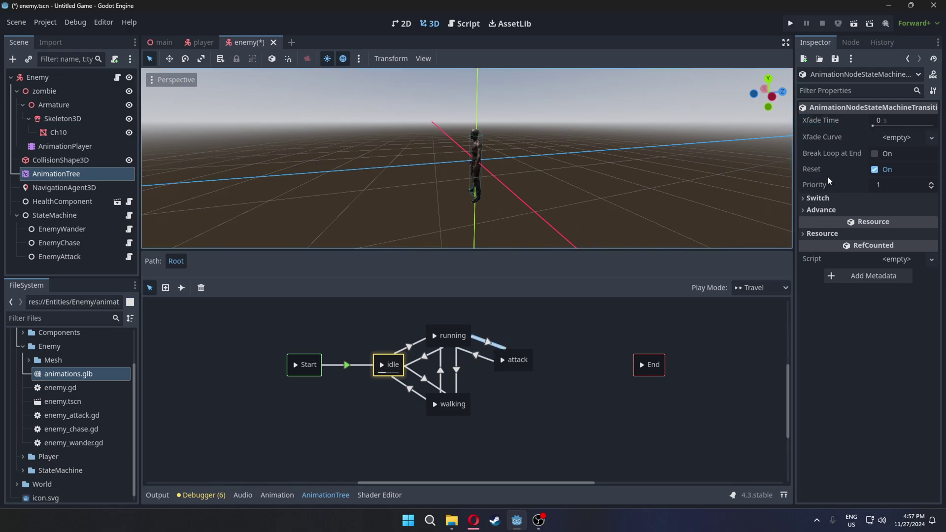
click(882, 121)
text(.2)
click(536, 327)
Step: In enemy_attack.gd, delete the health_component.damage line in process and add func _attack_player():
key(ctrl+F3)
click(199, 111)
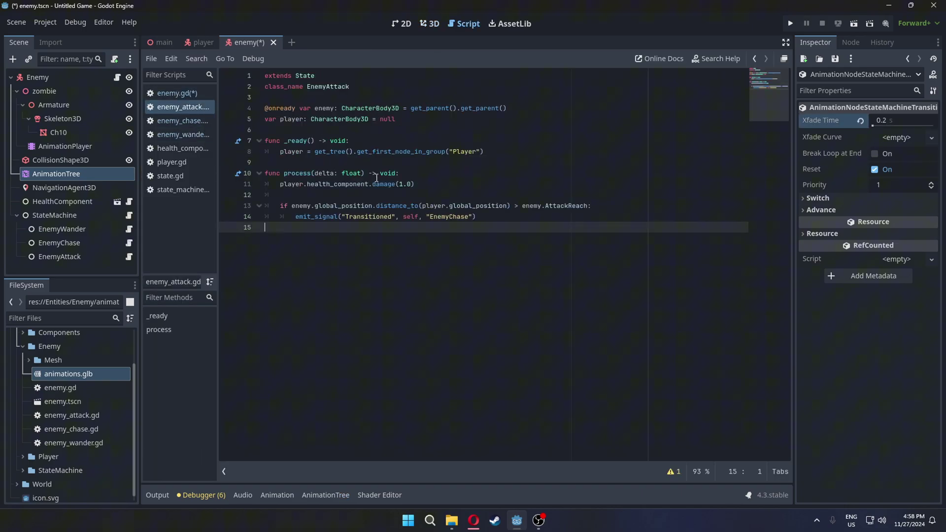
drag(418, 184, 427, 175)
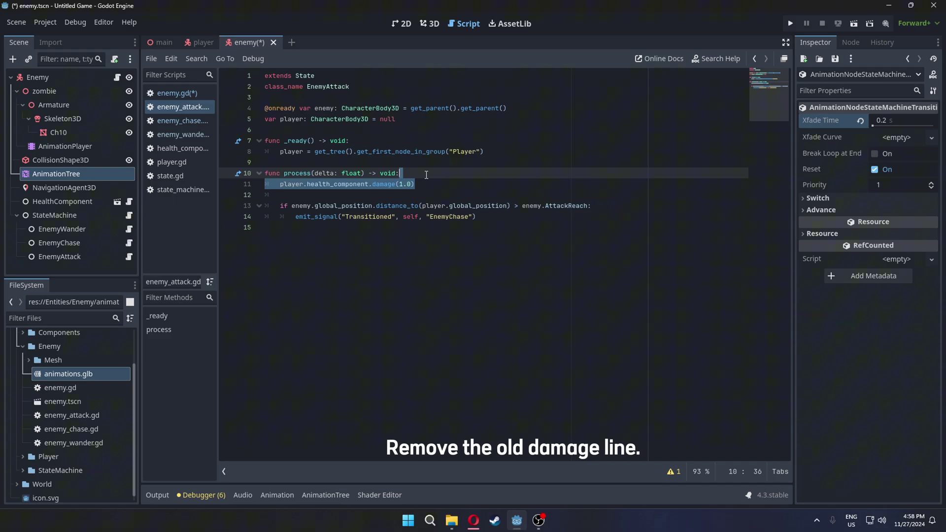
key(BackSpace)
click(339, 222)
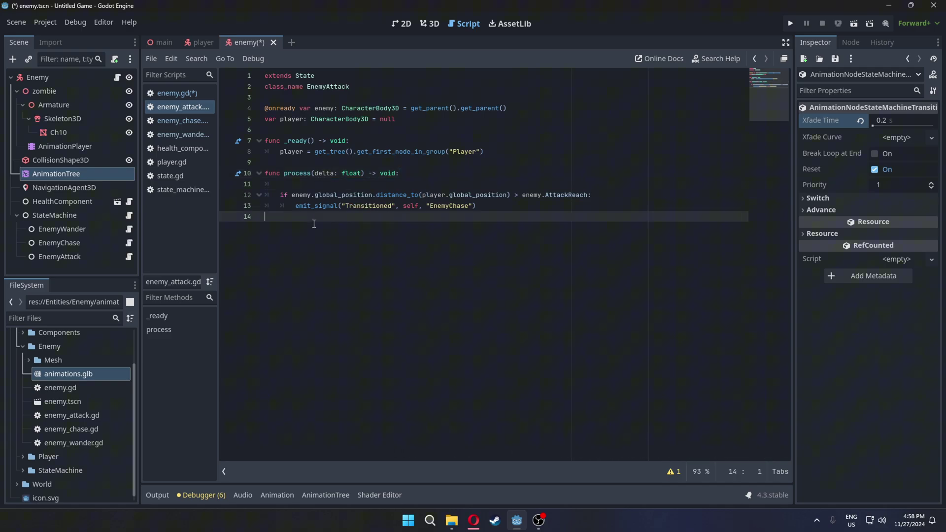
key(Return)
text(func _attack_player():)
key(Return)
Step: Toggle the AnimationTree, open the attack clip in the AnimationPlayer, and dismiss the imported-tracks warning
text(pa)
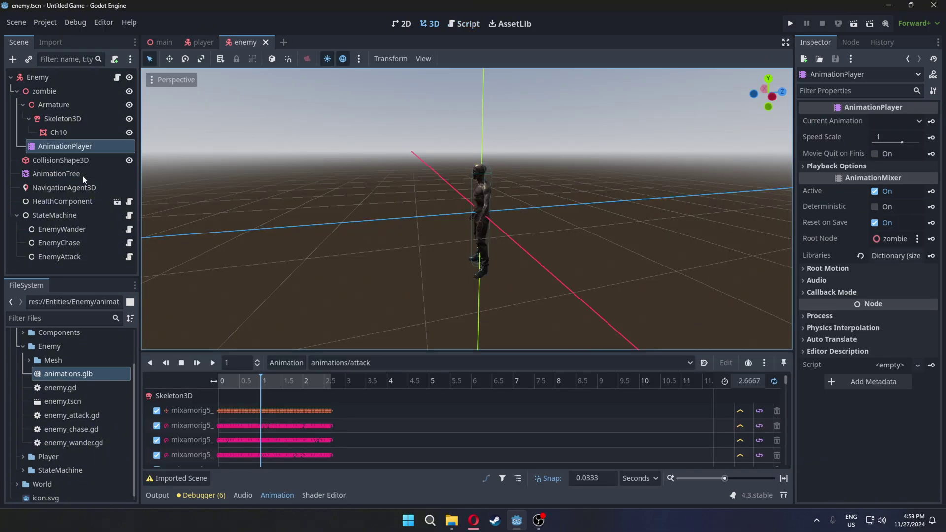
click(82, 175)
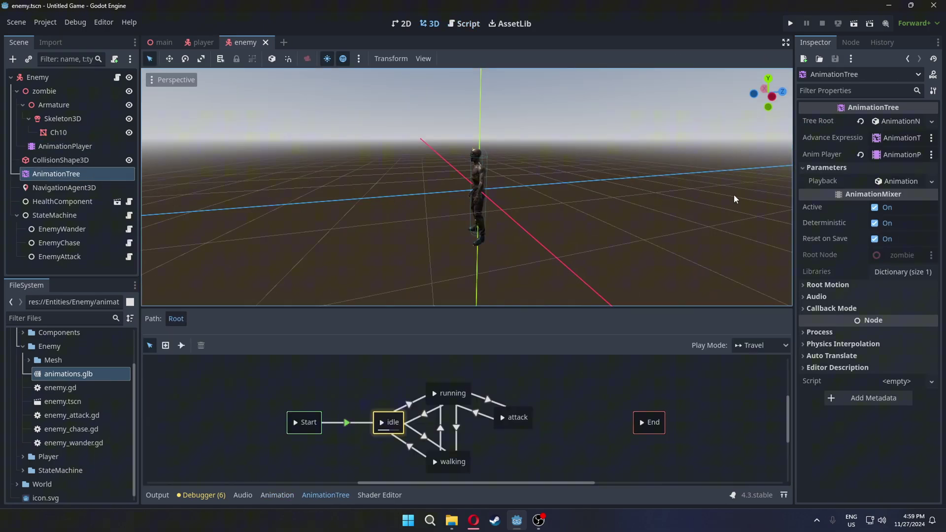
click(875, 207)
click(875, 208)
click(86, 146)
click(277, 495)
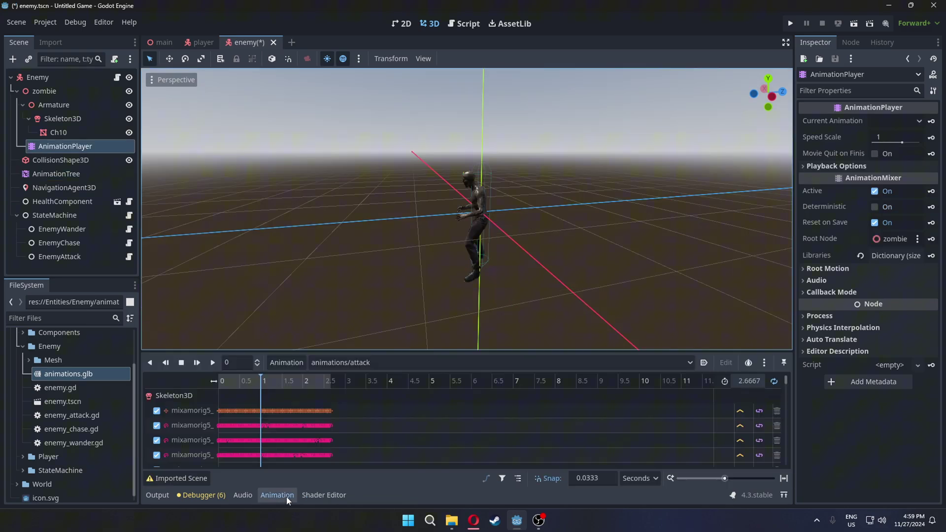
click(197, 480)
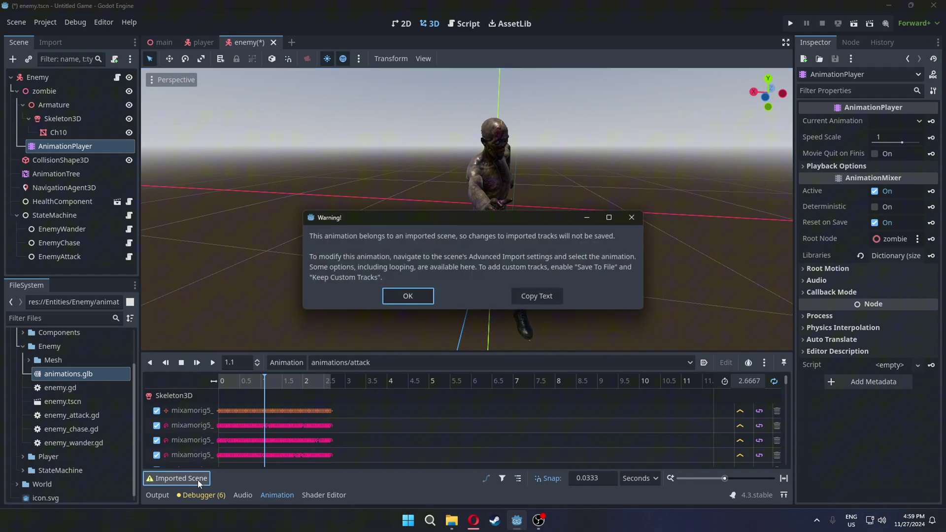
key(Return)
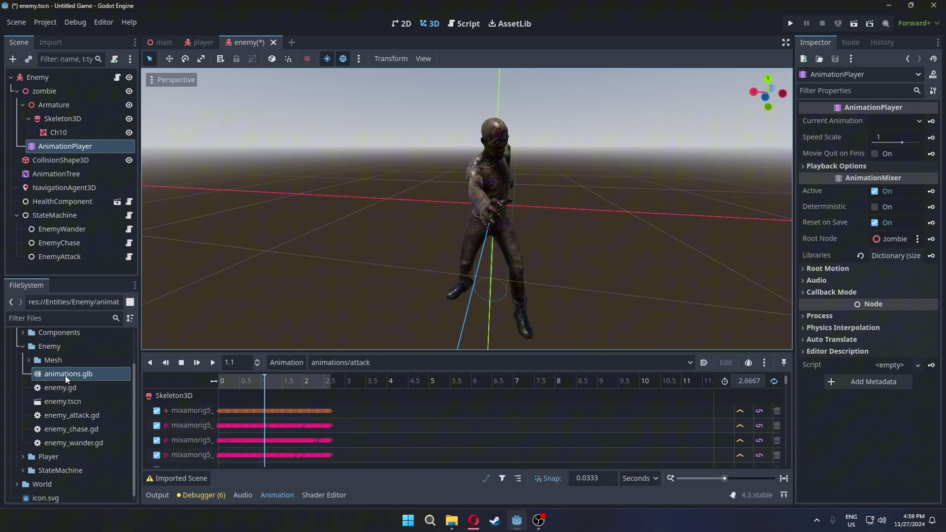
Step: In animations.glb's advanced import settings, enable Save to File for the attack animation
double_click(102, 376)
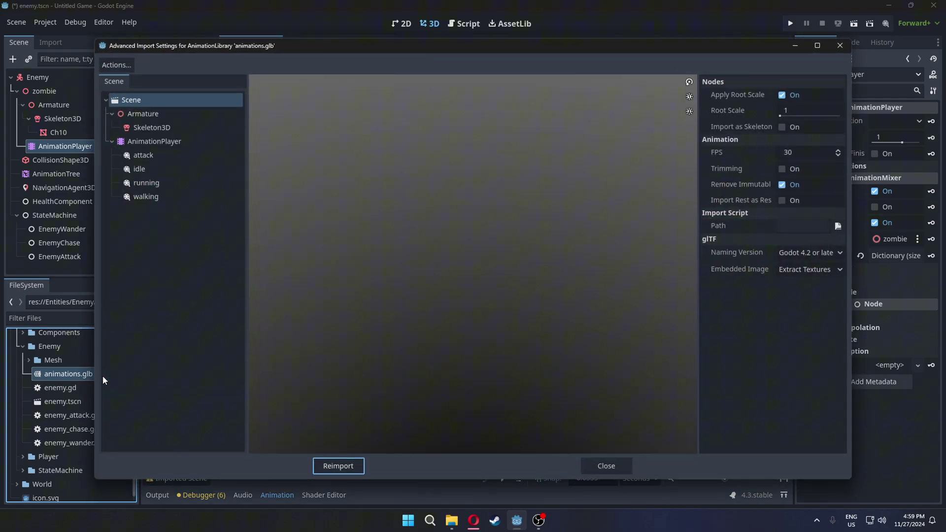
click(170, 155)
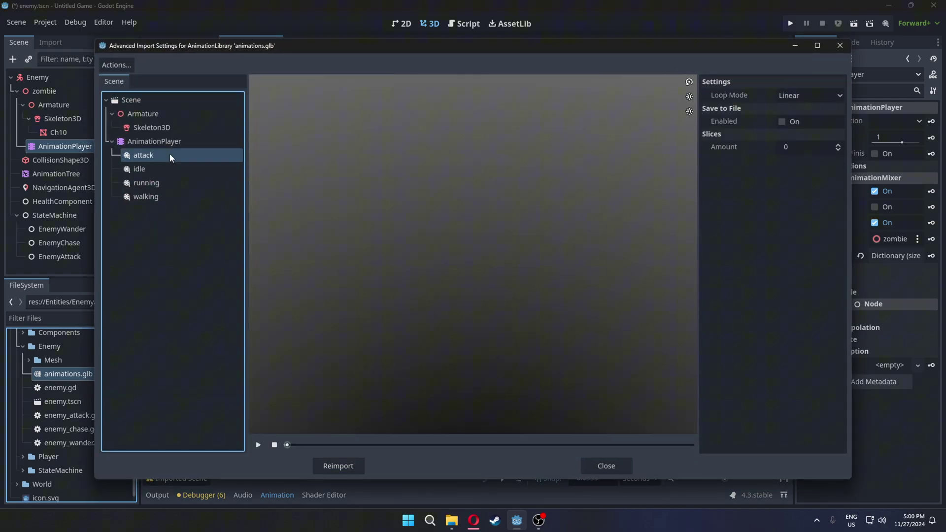
click(783, 121)
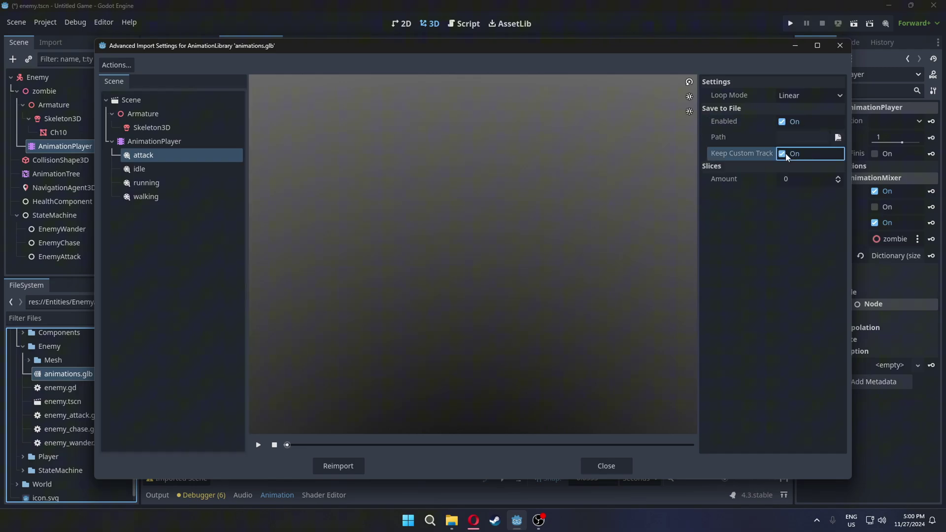
click(837, 137)
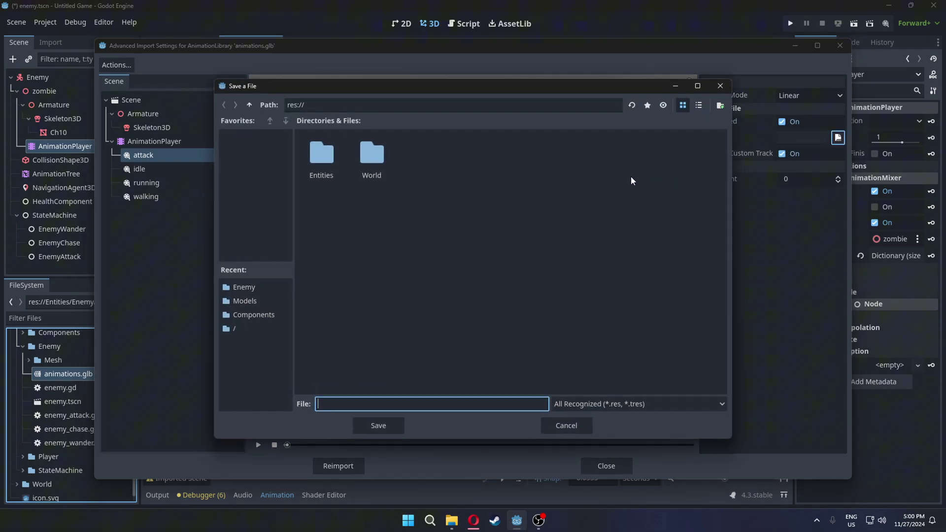
Step: Create an Animations folder in Entities/Enemy and set the save path to attack_animation.tres
double_click(326, 168)
double_click(372, 170)
right_click(359, 203)
click(394, 214)
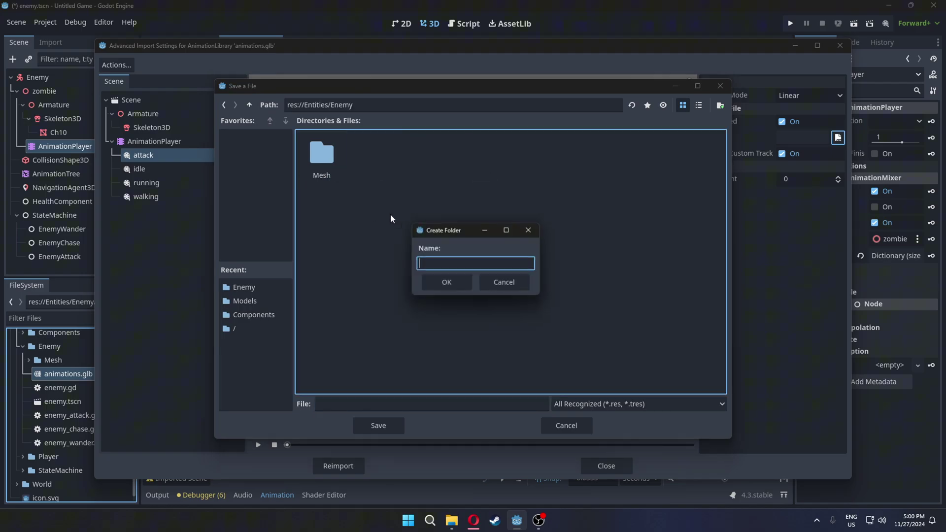
text(Animations)
click(468, 283)
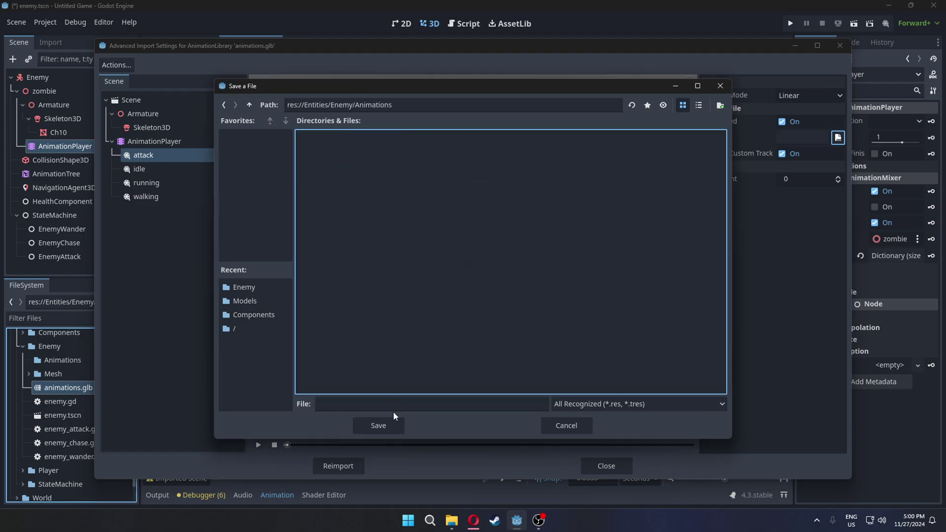
click(399, 403)
text(attack_animation.)
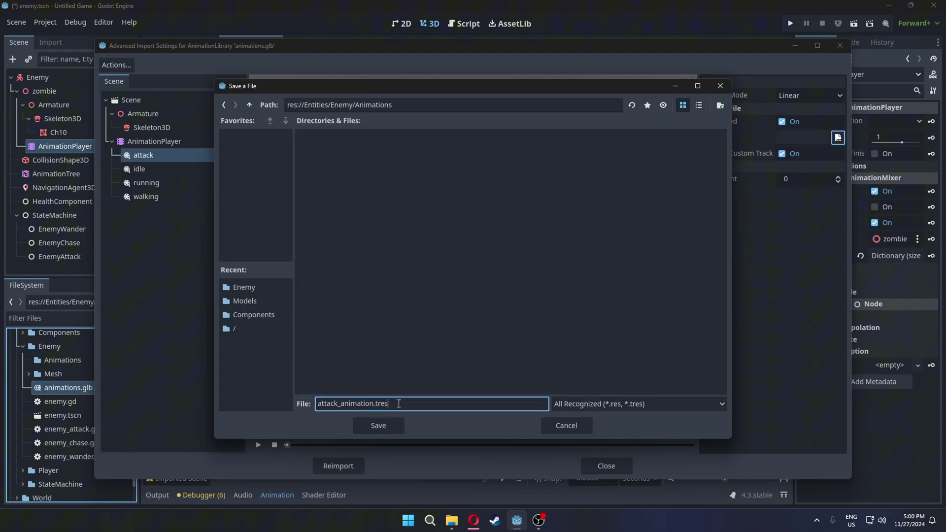
text(tres)
click(395, 423)
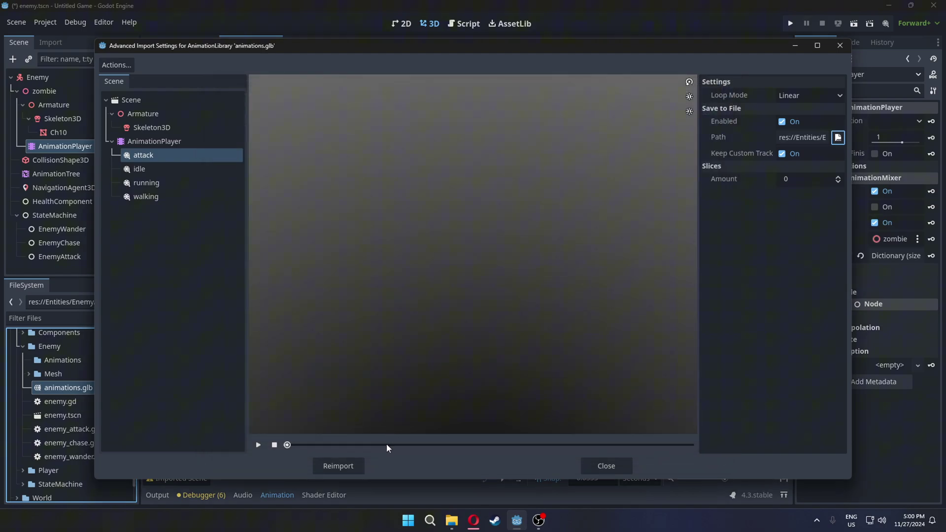
Step: Reimport animations.glb and add a Call Method Track targeting the EnemyAttack node
click(353, 465)
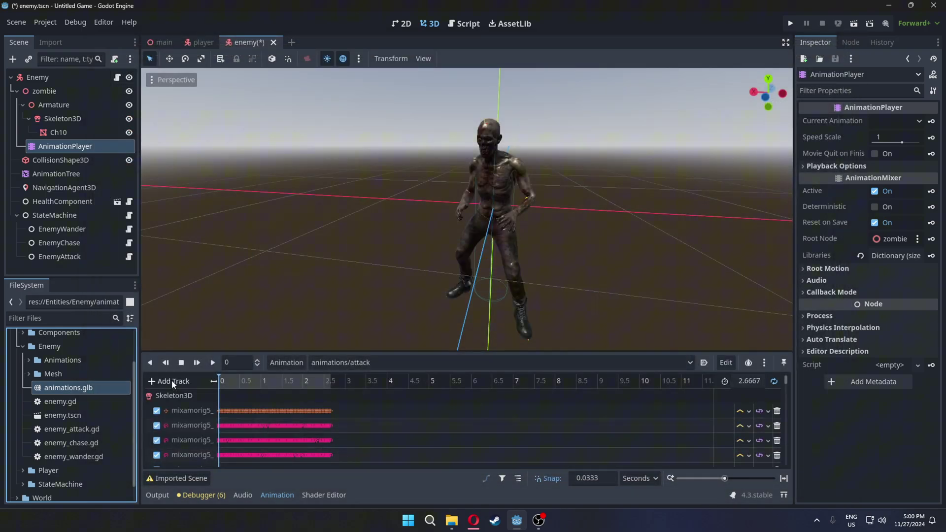
click(167, 379)
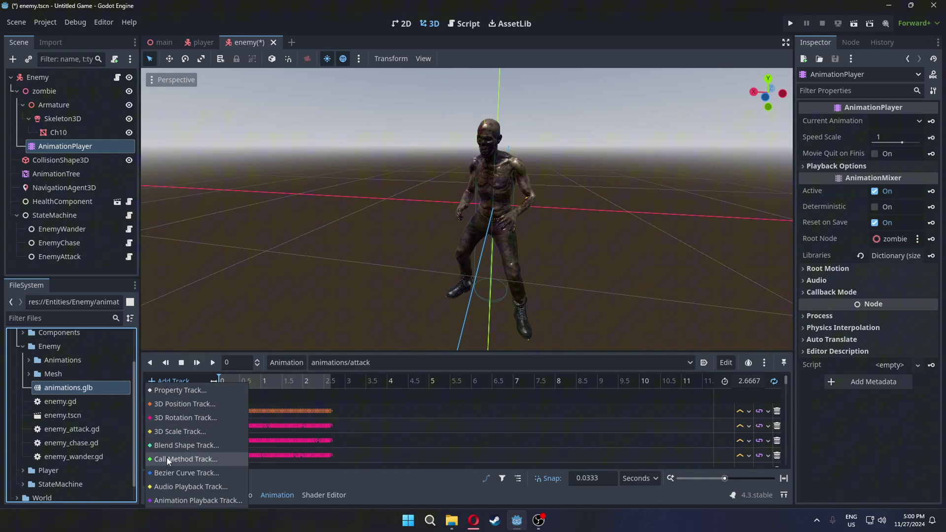
click(216, 458)
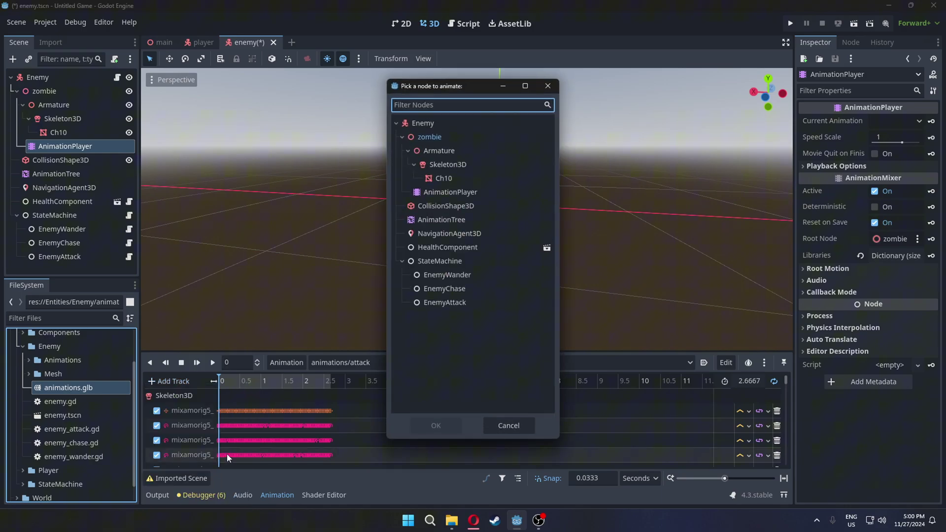
click(435, 302)
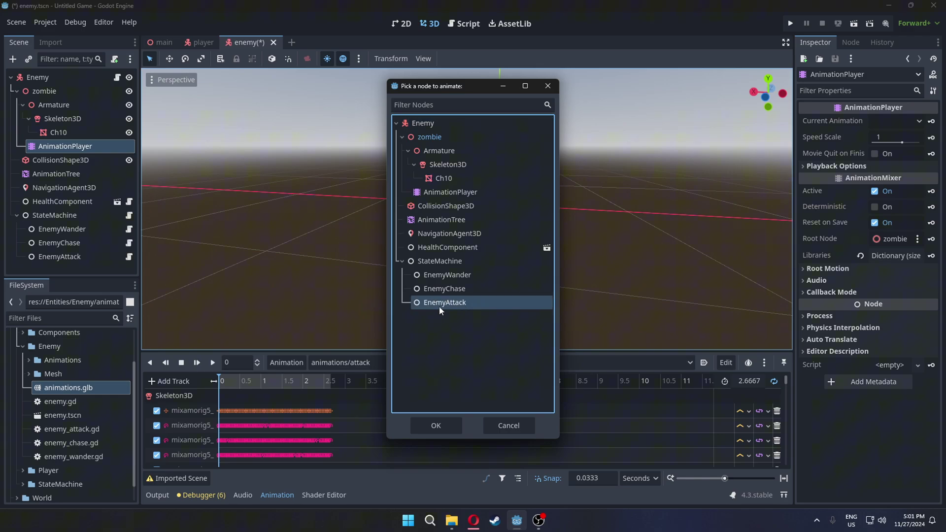
click(440, 422)
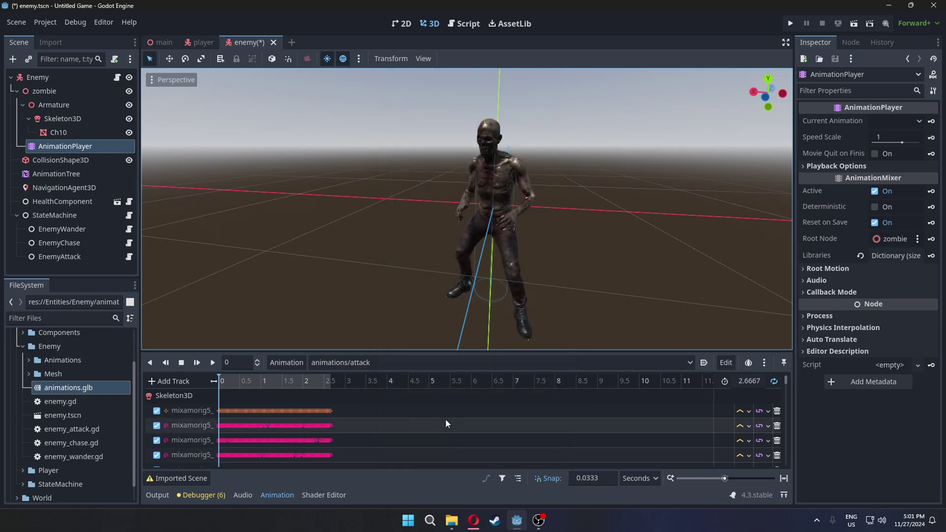
drag(783, 382, 784, 464)
Step: Insert a method key calling _attack_player at 1.1 seconds on the track
drag(246, 380, 265, 379)
middle_drag(513, 232, 464, 233)
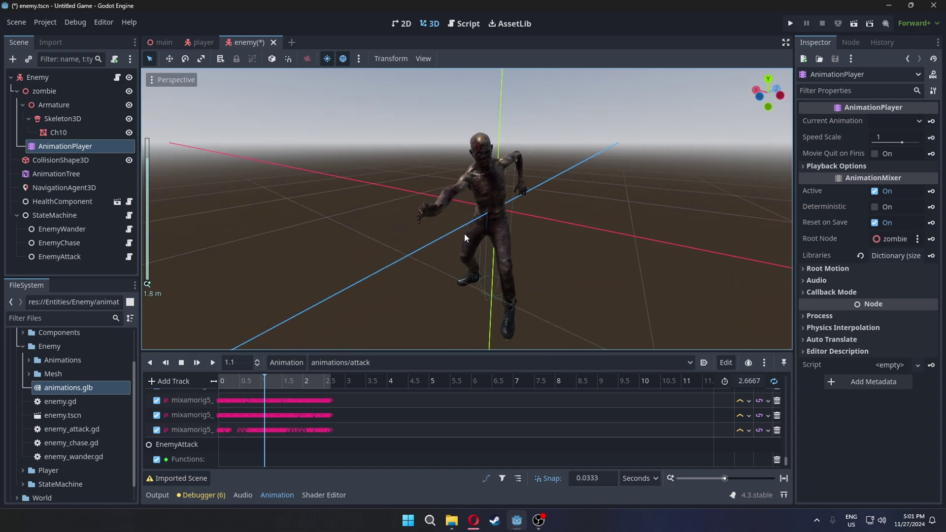
right_click(264, 459)
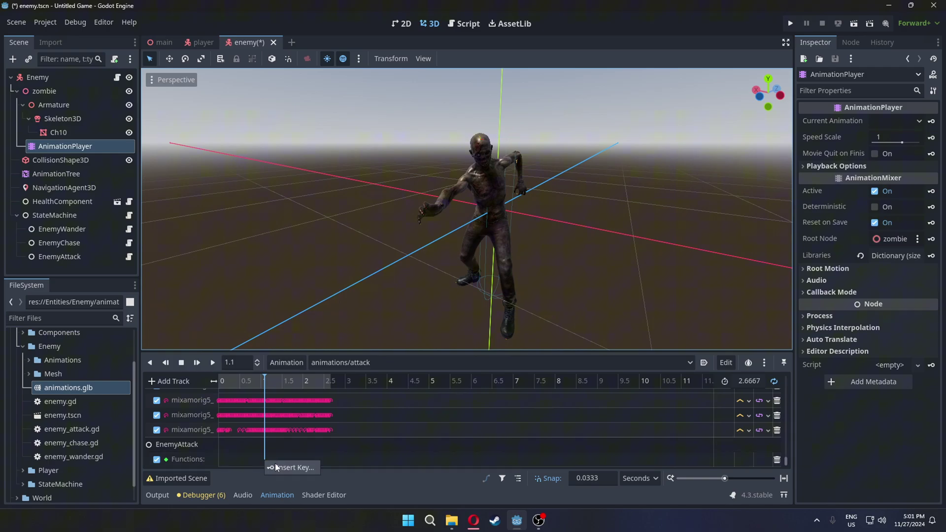
click(288, 467)
text(_at)
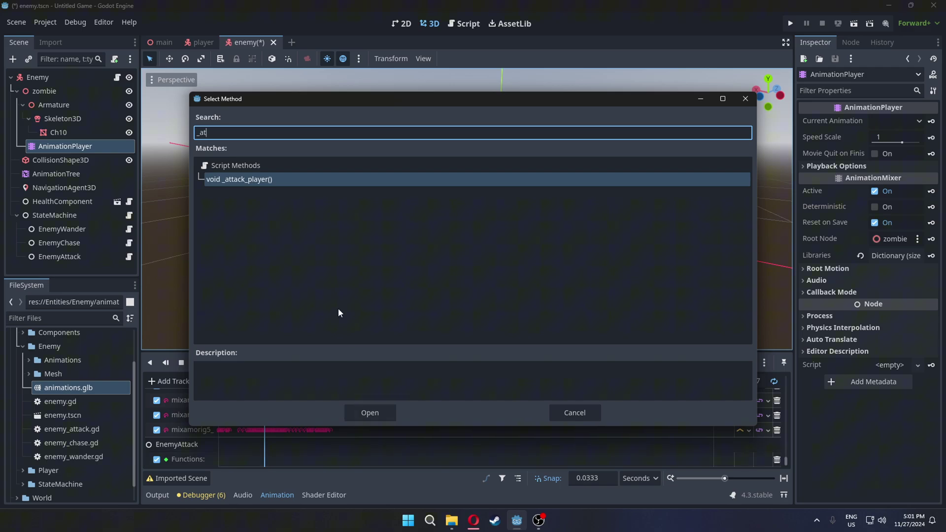
double_click(276, 180)
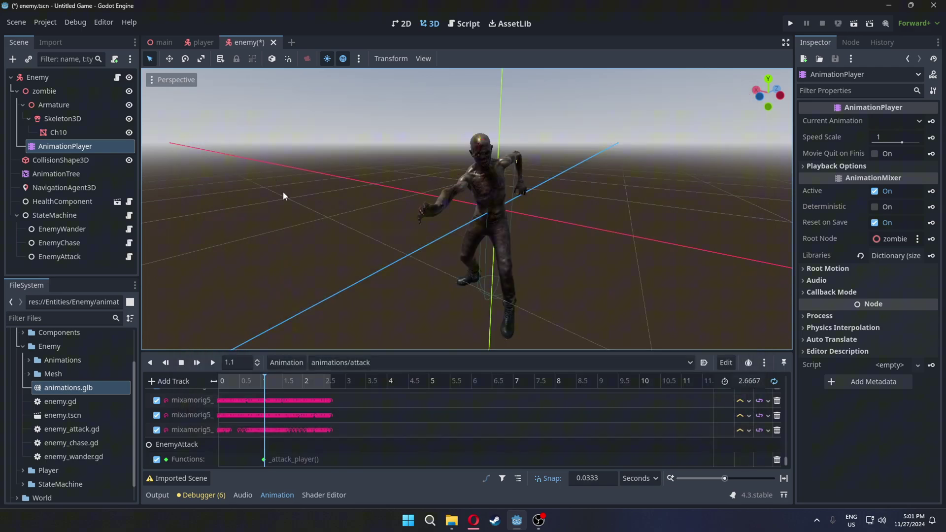
Step: Make _attack_player call player.health_component.damage(15.0) and add an empty func enter():
click(456, 23)
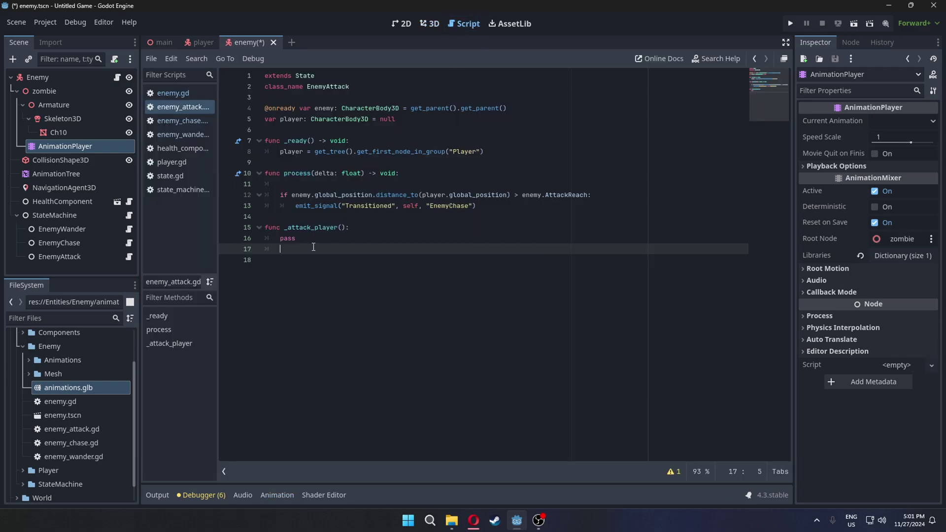
double_click(281, 238)
text(player.hea)
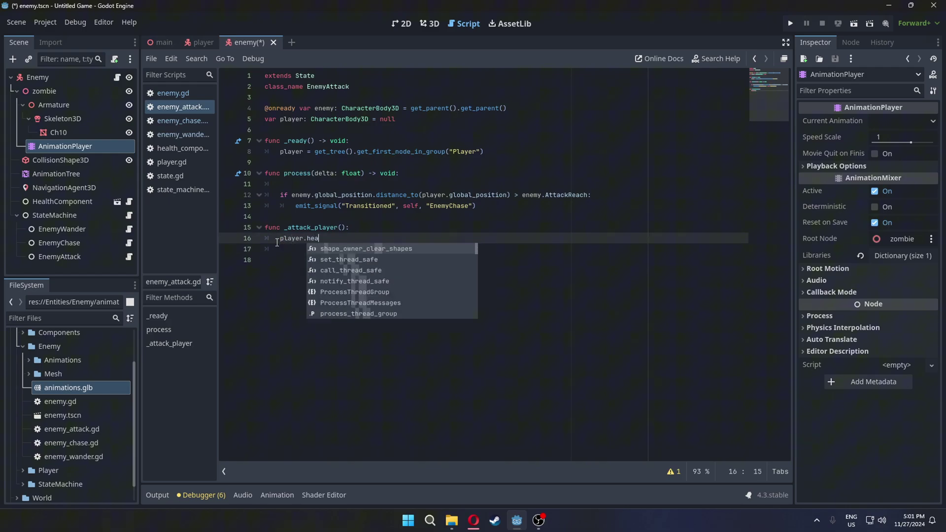
text(lth_component.damage(15.0)
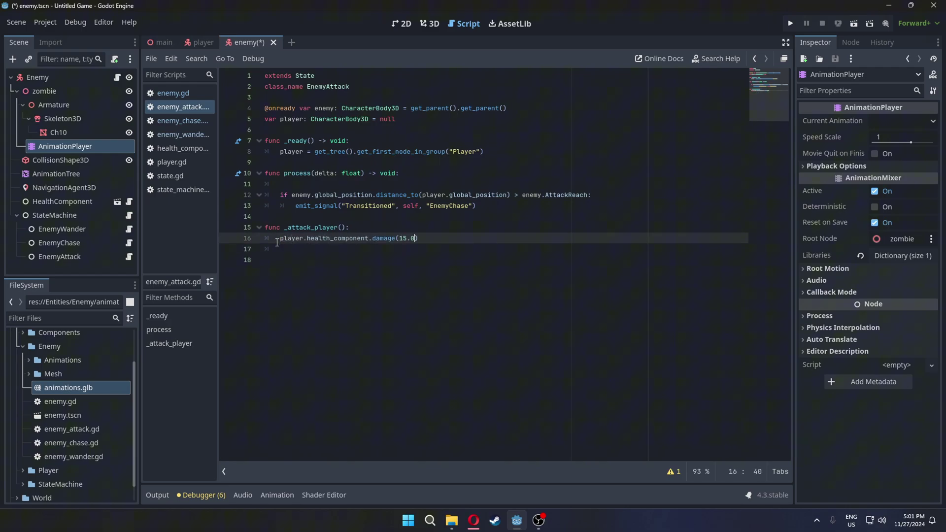
click(535, 166)
key(Return)
text(func enter():)
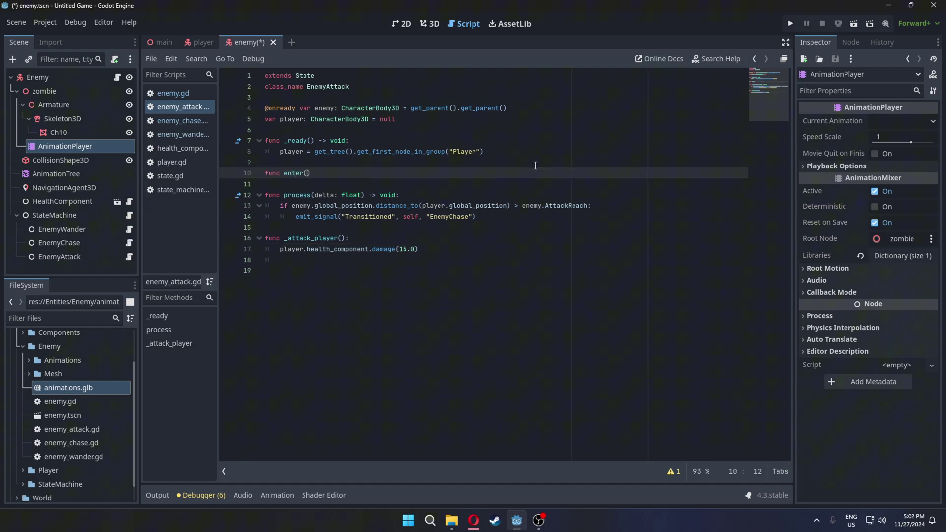
key(Return)
text(pass)
Step: Add animation_tree and animation_playback vars, fetch playback in _ready, have enter() travel("attack"), and save
ctrl+drag(56, 173, 344, 119)
key(Delete)
key(Down)
text(var animation_playback: AnimationNodeStateMachinePlayback)
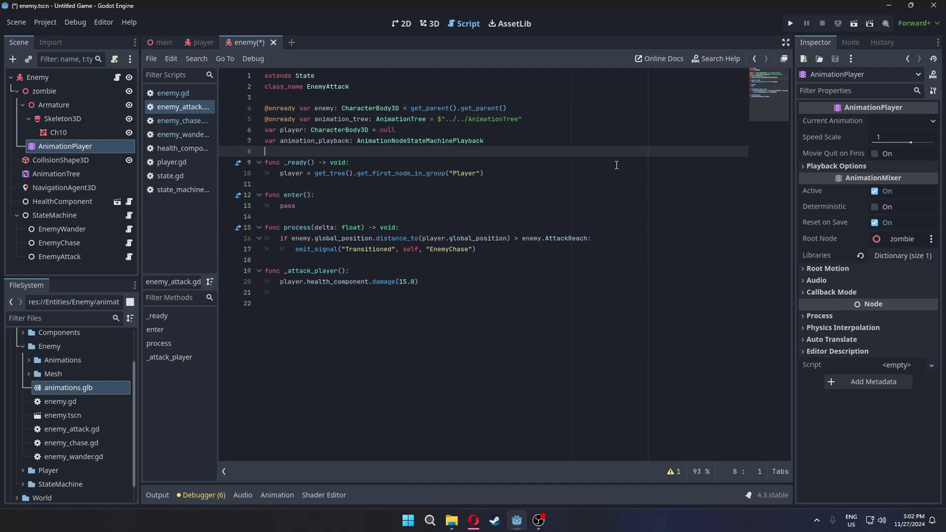
key(Down)
key(Down)
key(Down)
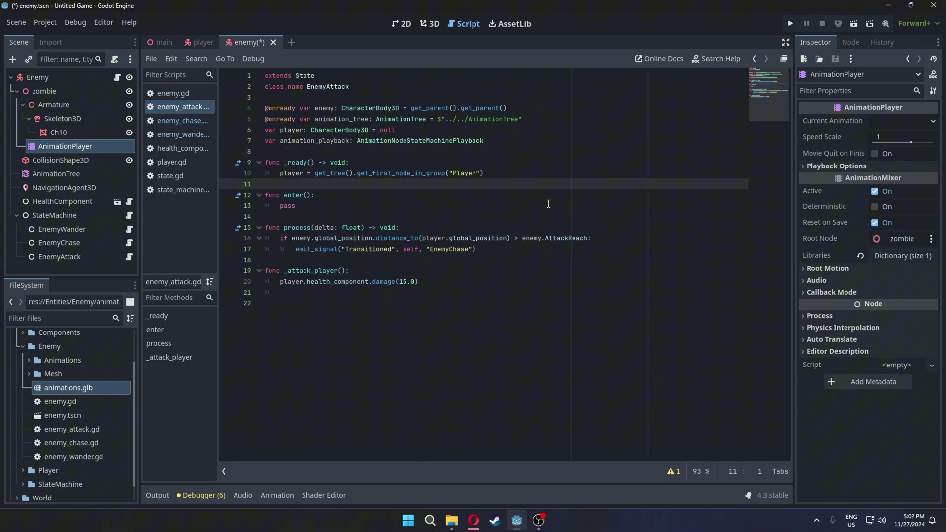
text(animation_playback = animation_tree.get("parameters/playback"))
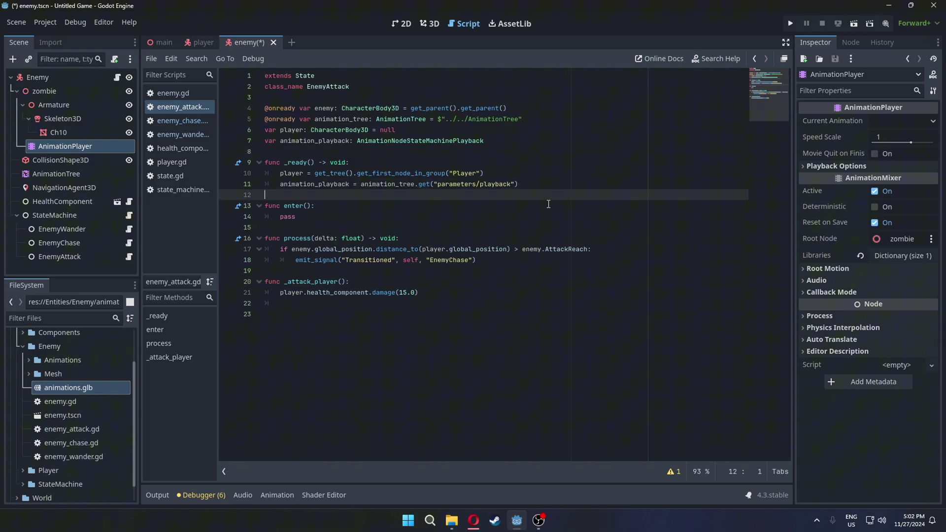
drag(295, 217, 286, 218)
text(animation_playback.travel("attack"))
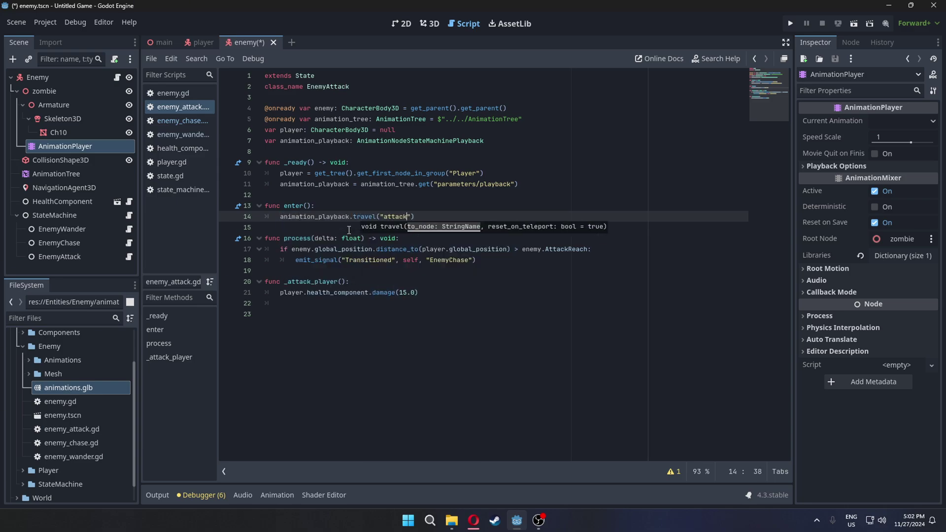
key(ctrl+s)
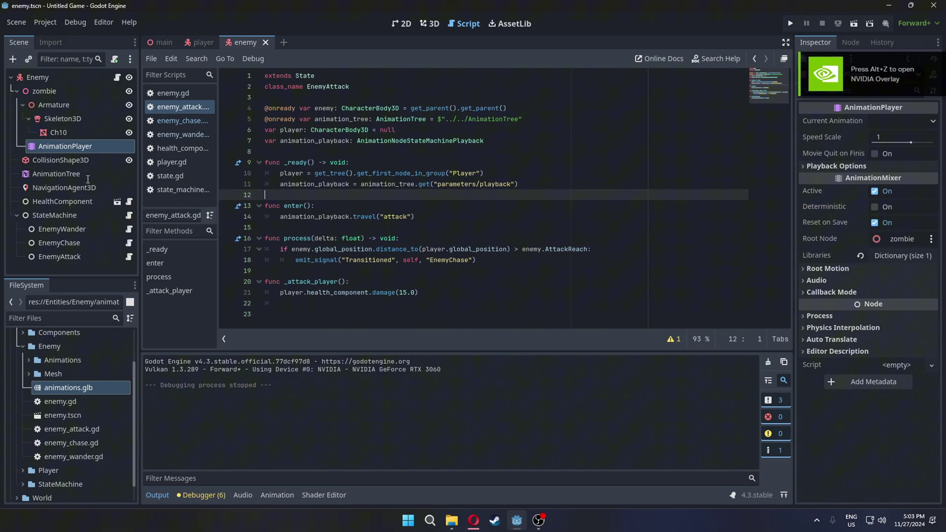
Step: Select the enemy's AnimationTree node and tick Active
click(114, 177)
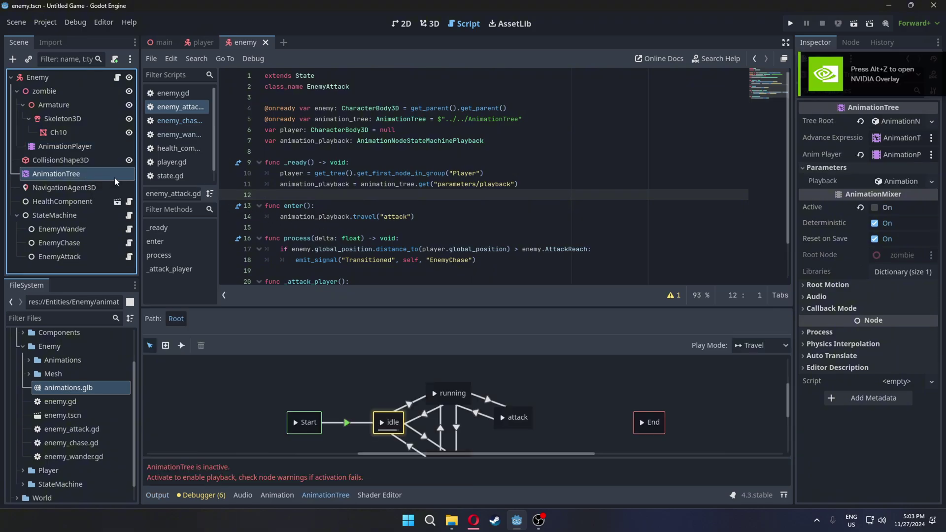
click(874, 207)
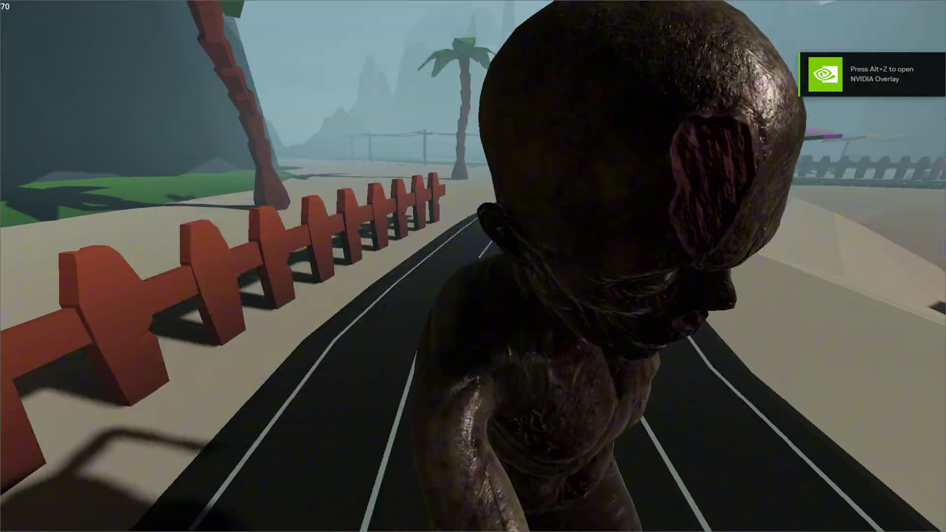
Step: Add animation_tree and playback vars plus a _ready storing get_current_node() state and the player
key(F8)
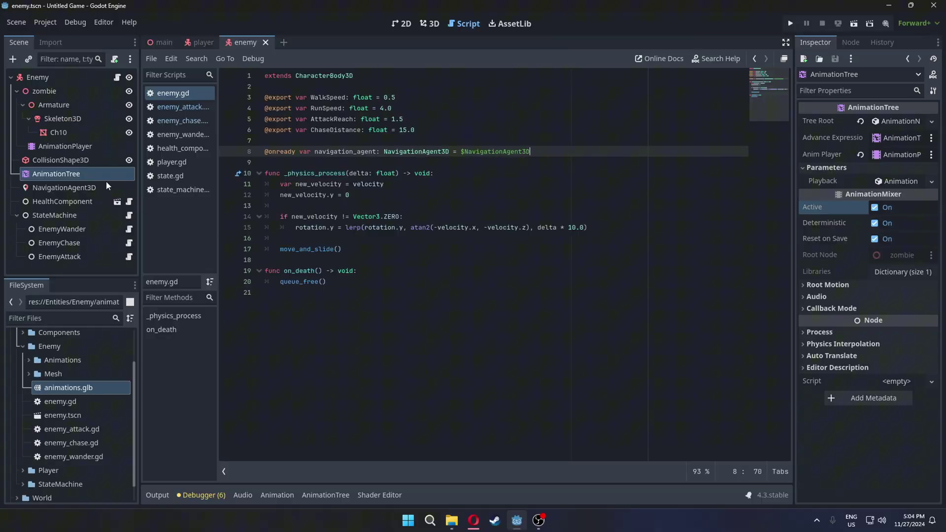
ctrl+drag(74, 174, 327, 161)
text(var animation_playback: AnimationNodeStateMachinePlayback)
key(Return)
key(Return)
key(Up)
text(func _r)
key(Return)
key(Return)
text(animation_playback = animation_tree.get("parameters/playback"))
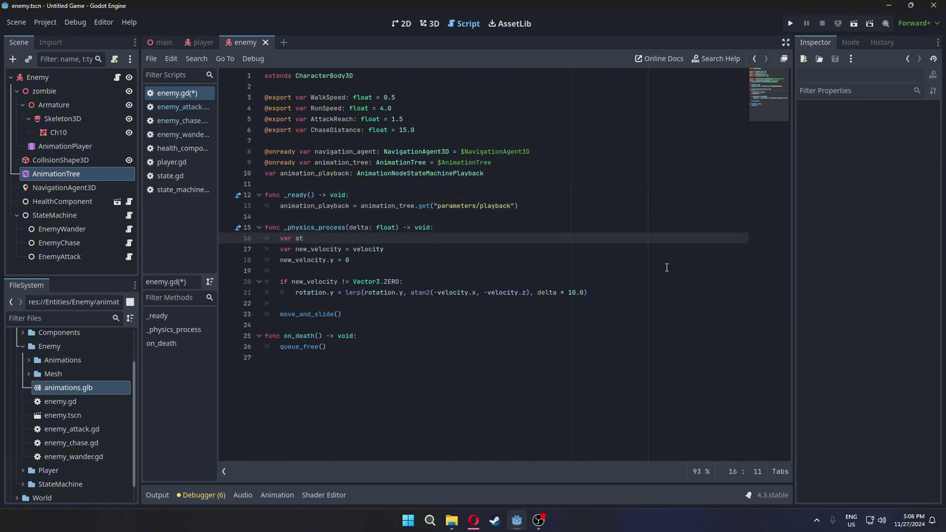
text(ate = animation_playback.get_current_node())
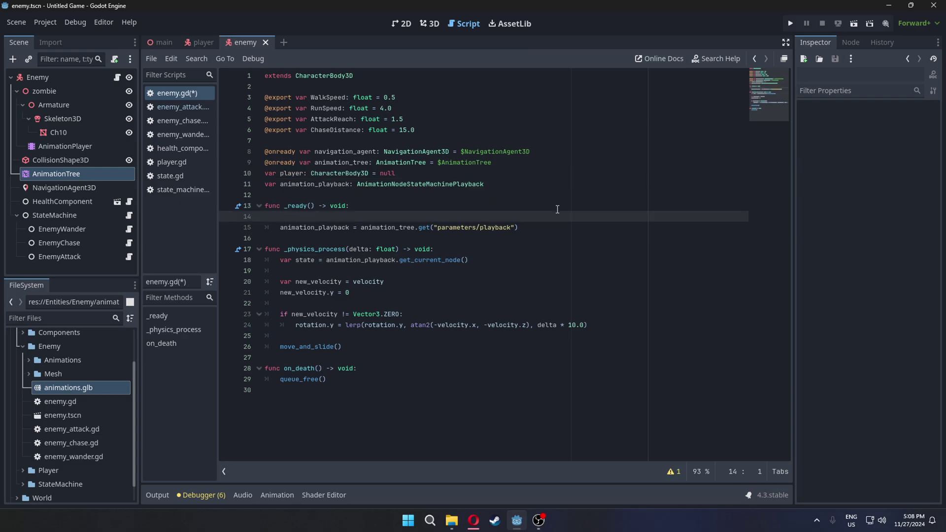
text(player = get_tree().get_first_node_in_group("Player"))
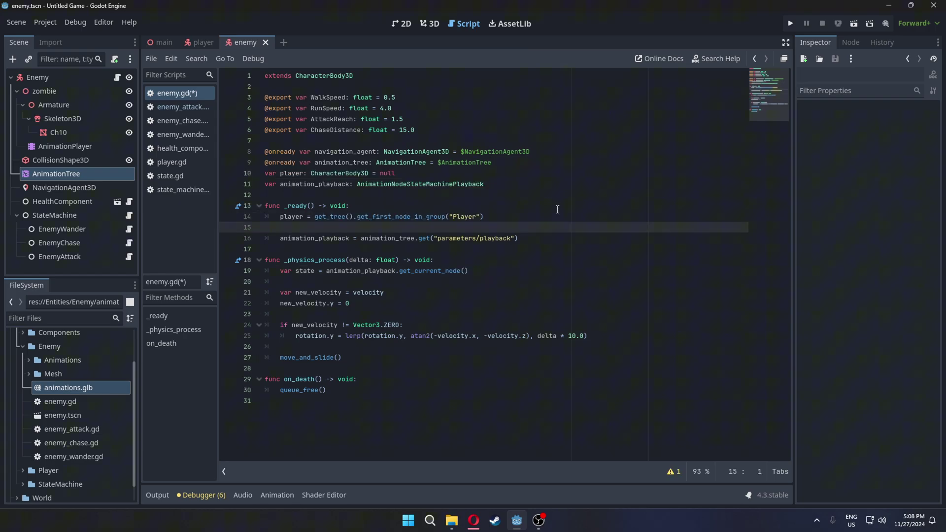
key(Delete)
Step: Add an if state == "attack" branch that look_at()s the player at the zombie's height, plus else
click(628, 262)
key(Down)
key(Return)
text(if sta)
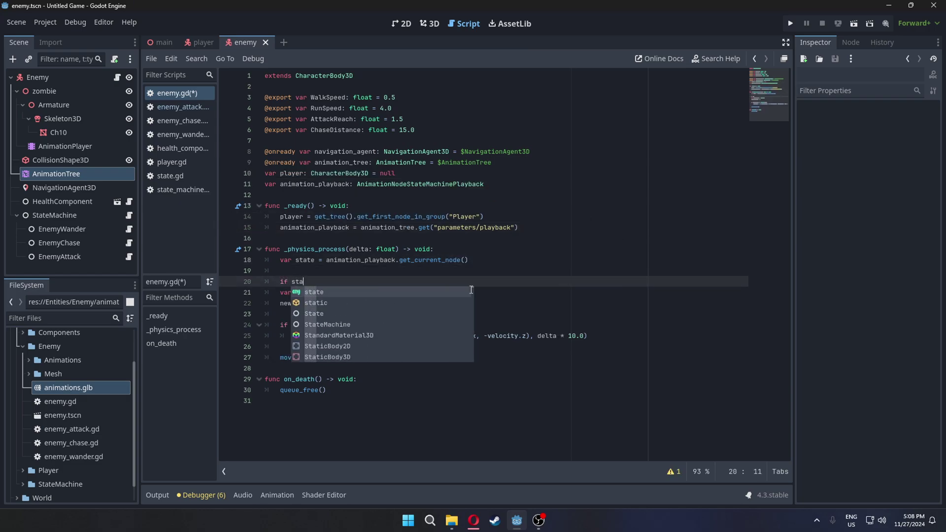
text(te == "attack":)
key(Return)
text(look_at()
text(Vector3(player)
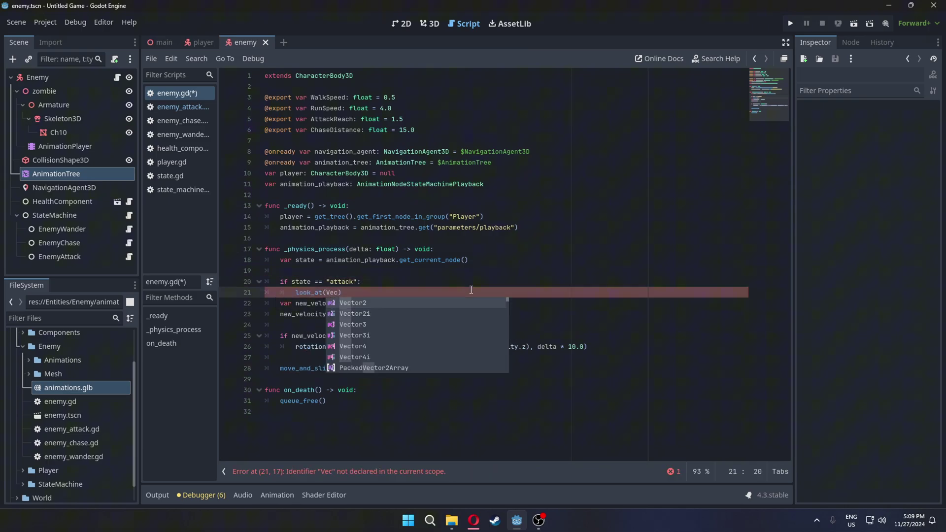
text(.global_position.x)
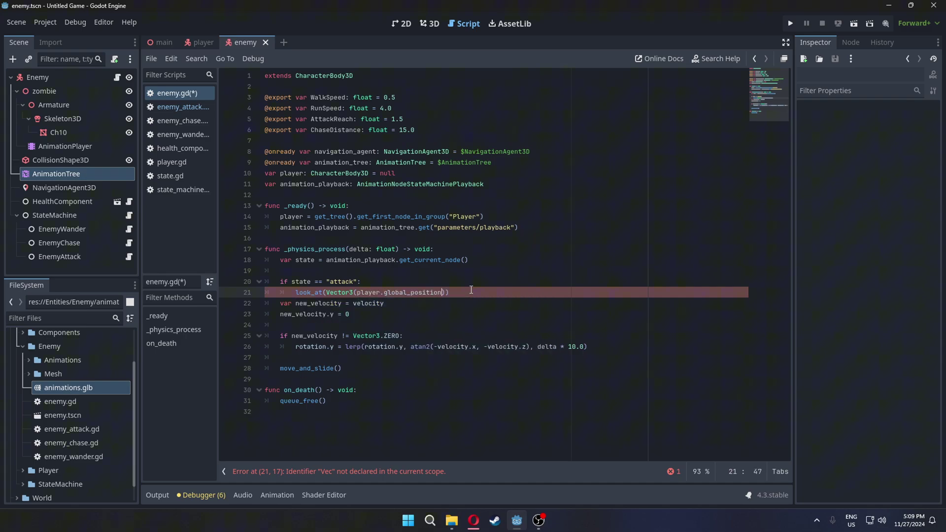
text(, global_position.y, pla)
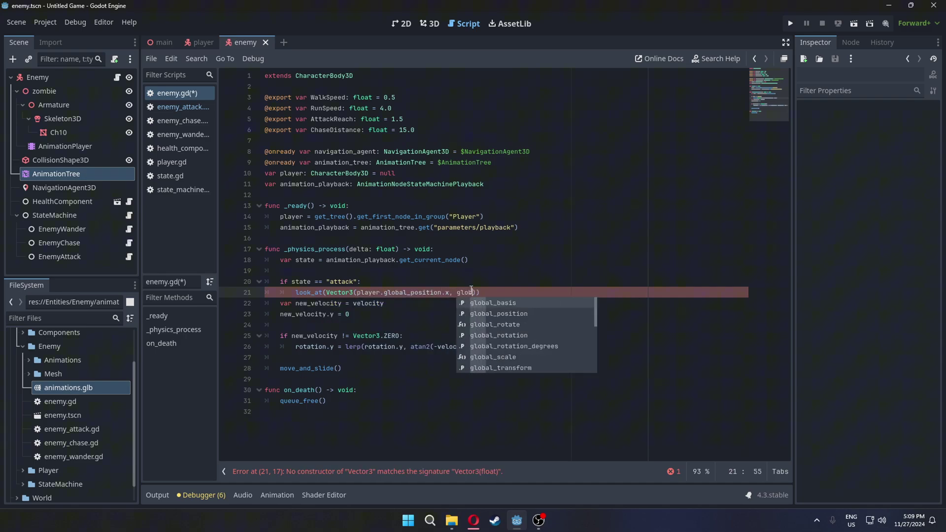
text(yer.global_position.z)
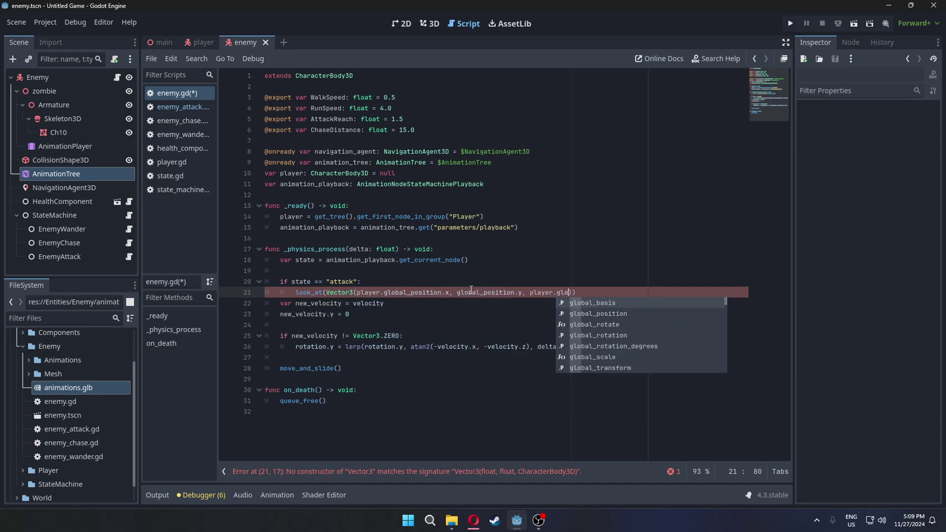
key(Return)
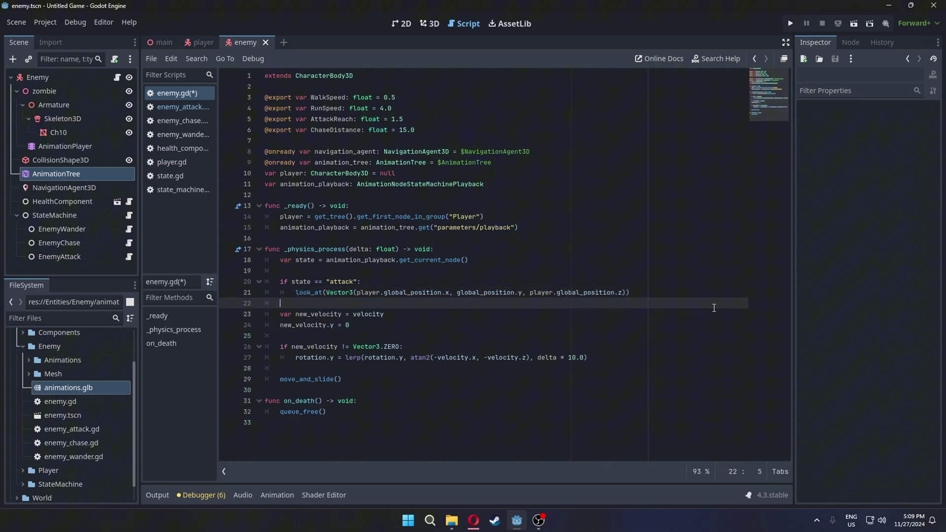
text(else:)
drag(591, 358, 280, 314)
Step: Indent the movement code under else, then add a CanvasLayer to Player containing HealthLbl
key(Tab)
click(478, 325)
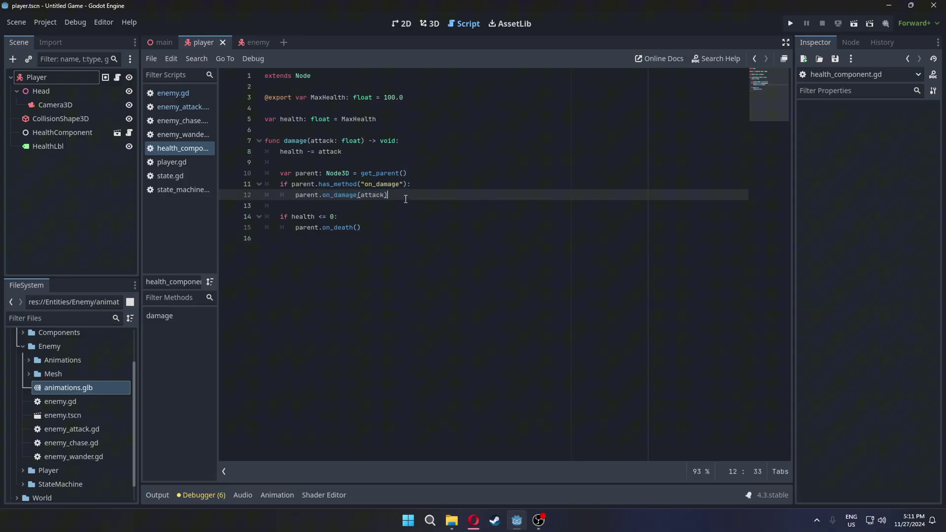
click(36, 77)
click(13, 59)
text(canva)
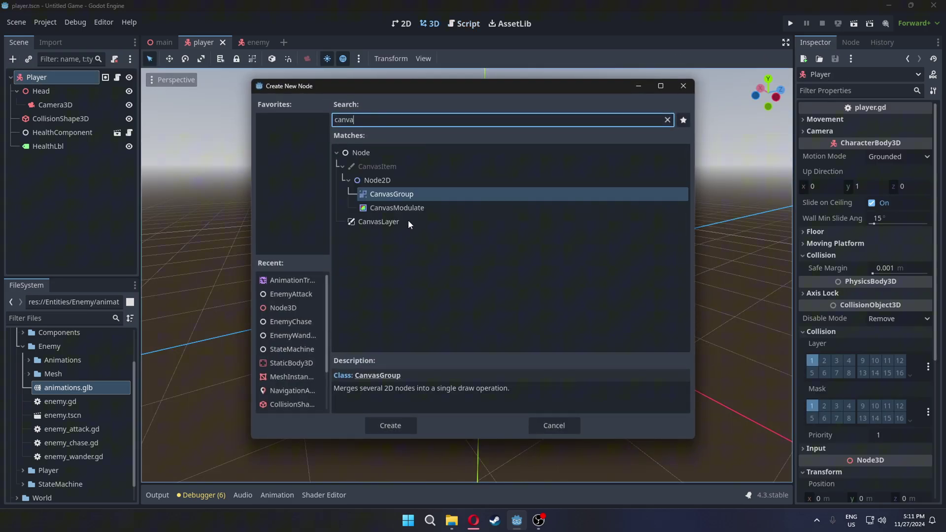
click(408, 221)
click(403, 426)
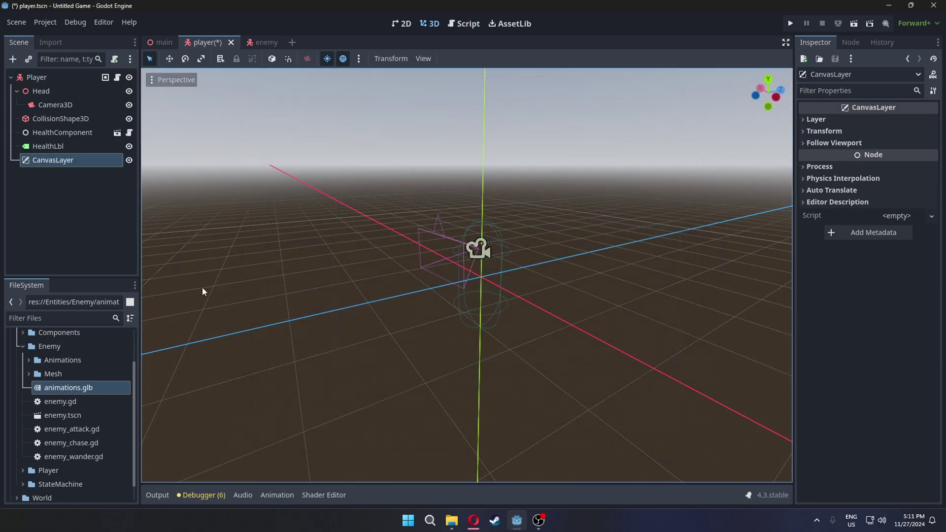
mouse_move(53, 146)
mouse_down()
mouse_move(81, 156)
mouse_move(67, 162)
mouse_up()
Step: Add a ColorRect under CanvasLayer and apply the Full Rect anchor preset
click(65, 146)
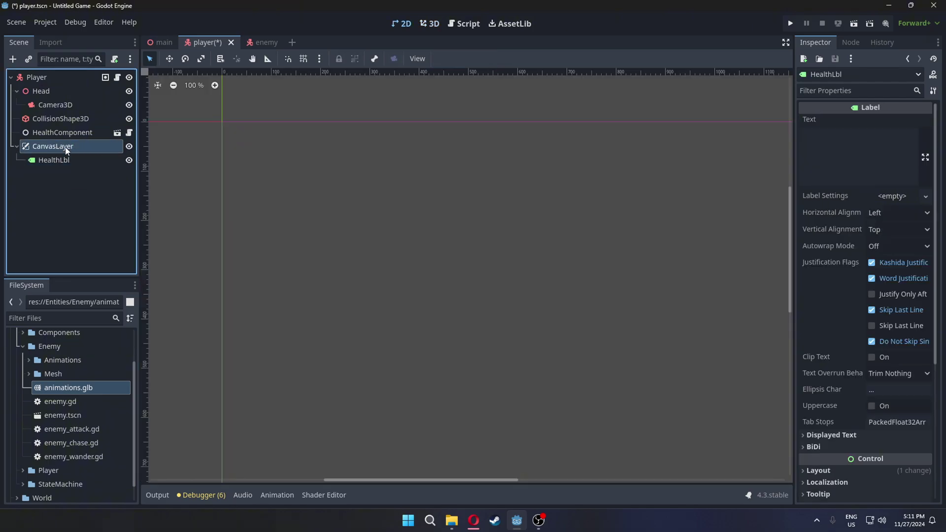
click(12, 59)
text(color)
key(Return)
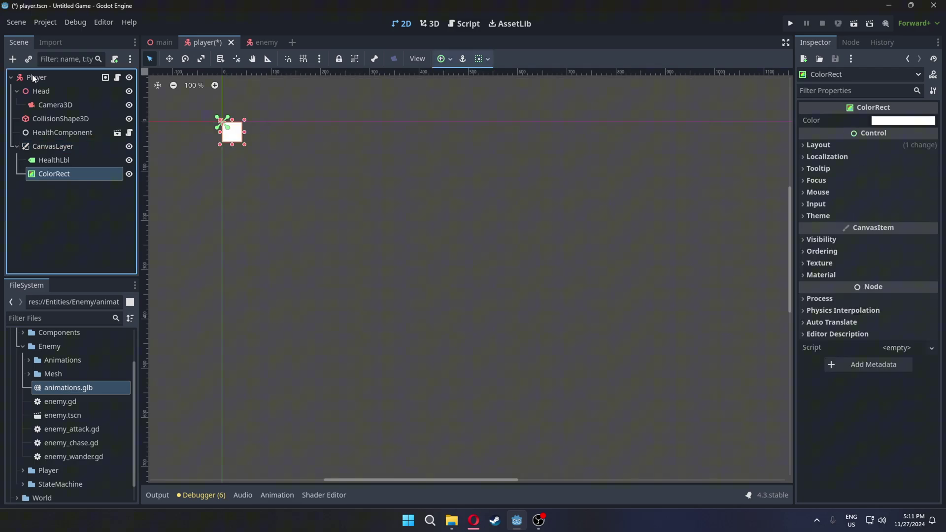
scroll(283, 110, down, 3)
click(445, 59)
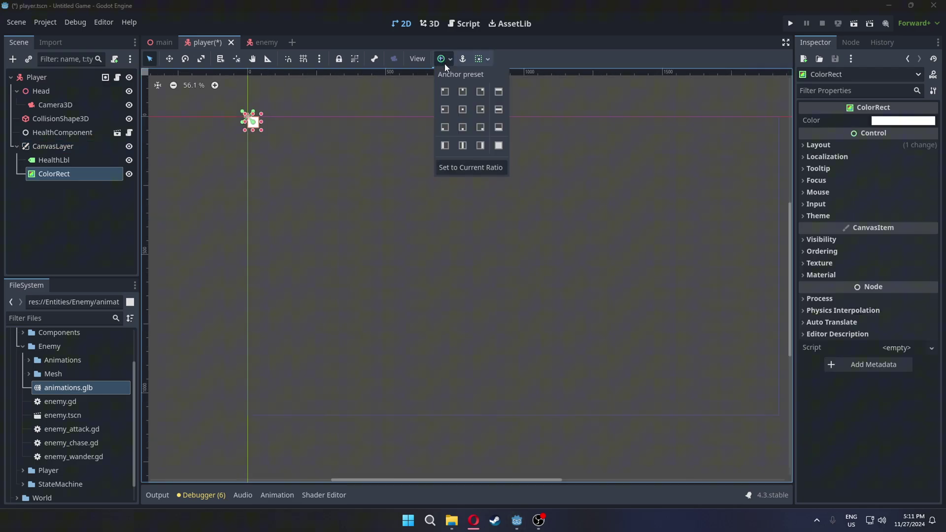
click(498, 145)
Step: Set the ColorRect colour to ff0000 with partial transparency (ff000093)
click(903, 121)
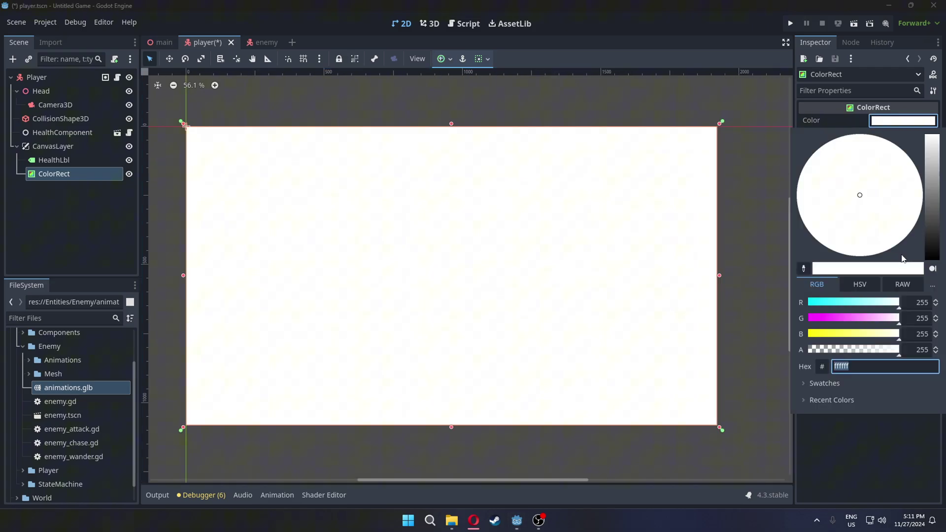
text(ff0000)
key(Return)
click(852, 350)
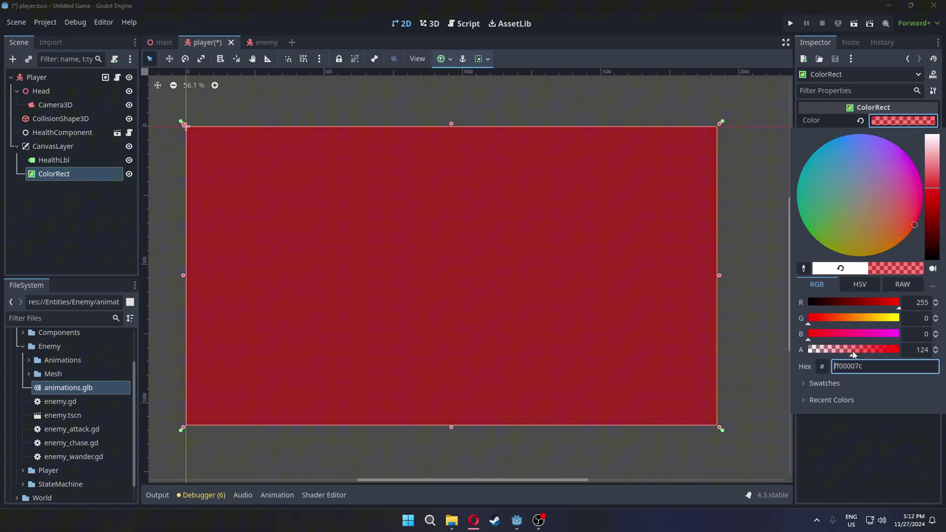
drag(854, 353, 862, 353)
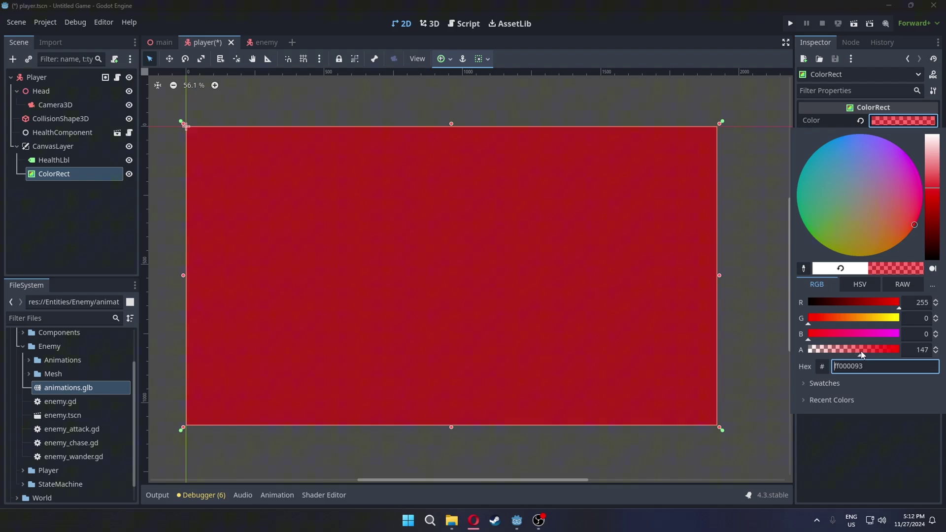
click(53, 146)
Step: Add an AnimationPlayer node under CanvasLayer
click(12, 59)
text(anim)
click(433, 329)
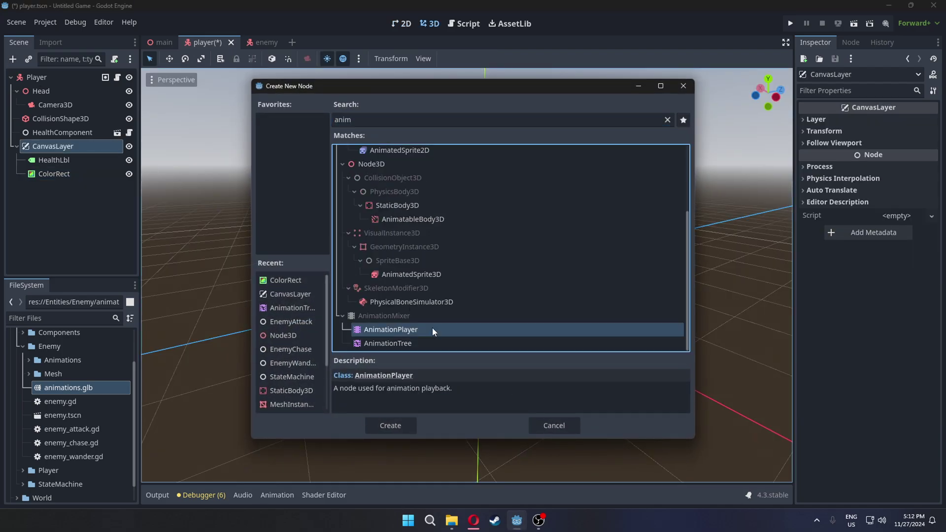
click(413, 425)
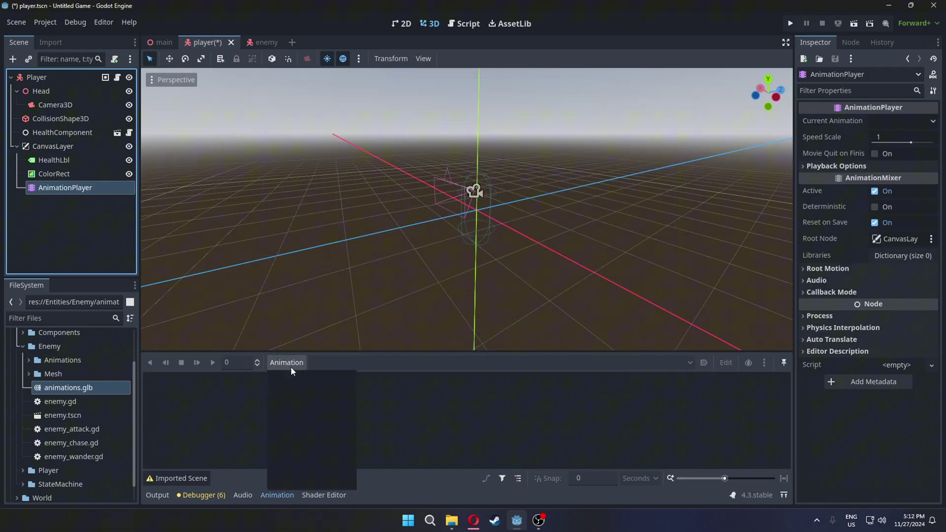
Step: Create a new animation named 'hit' with a 0.1 second length and zoom the timeline
click(287, 363)
click(289, 378)
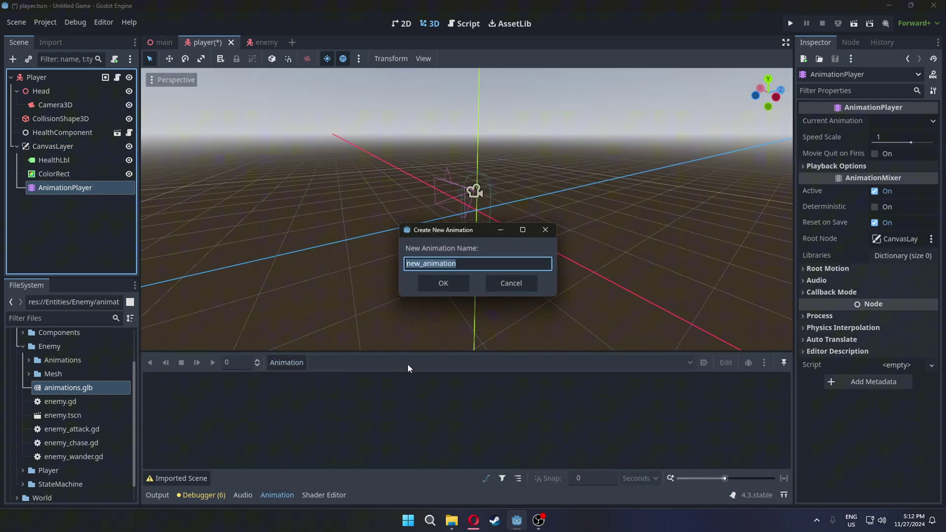
text(hit)
key(Return)
click(756, 381)
key(Return)
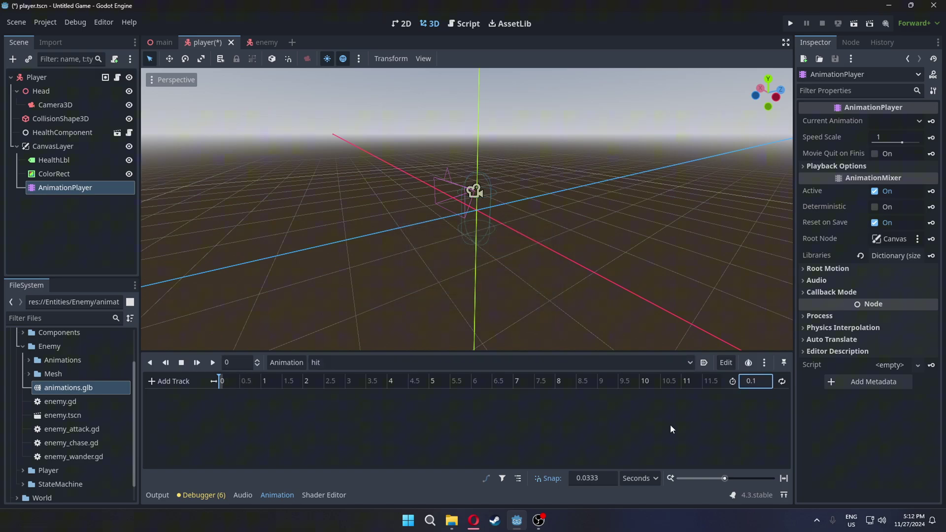
drag(736, 481, 733, 479)
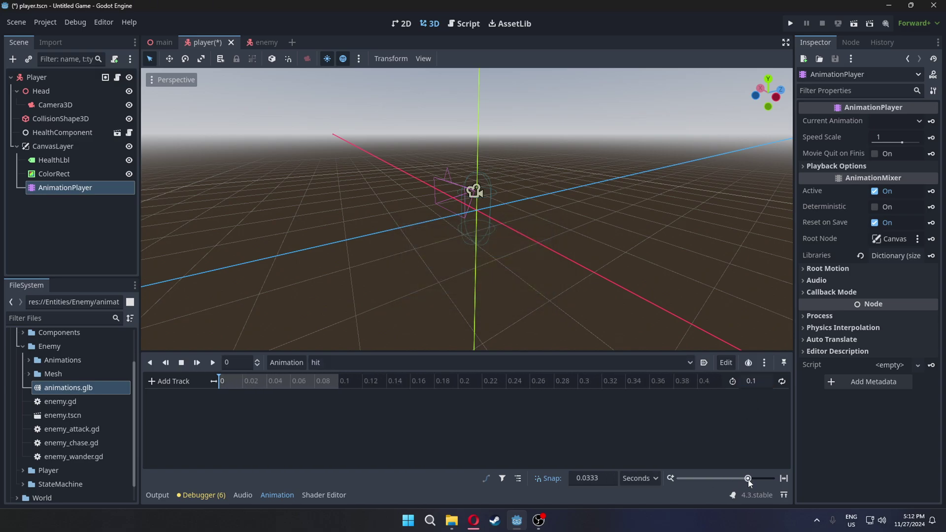
Step: Key the ColorRect overlay's fully transparent Modulate at the start of the hit animation, creating a modulate track
click(55, 174)
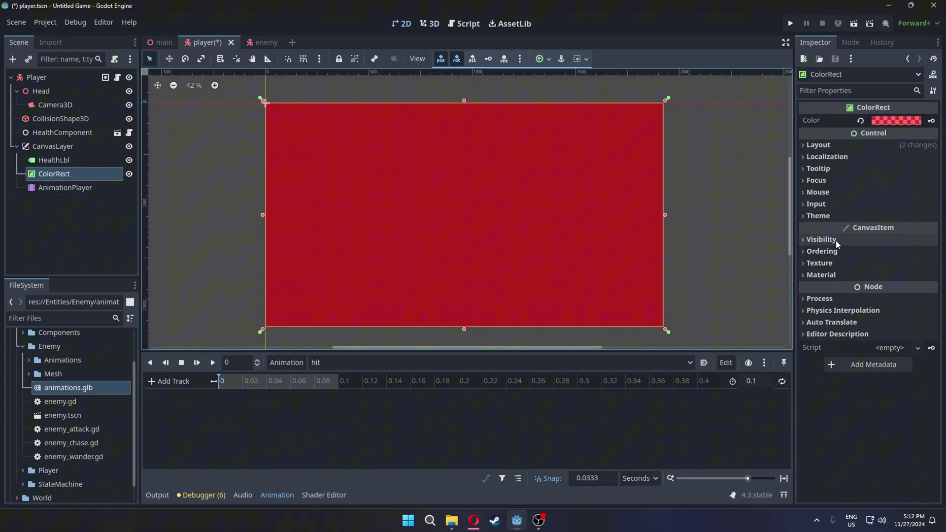
click(835, 240)
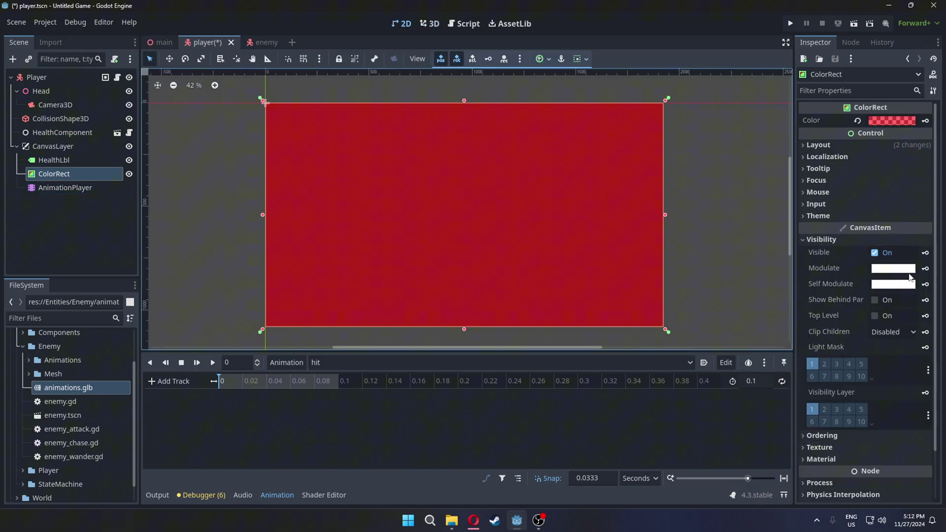
click(884, 270)
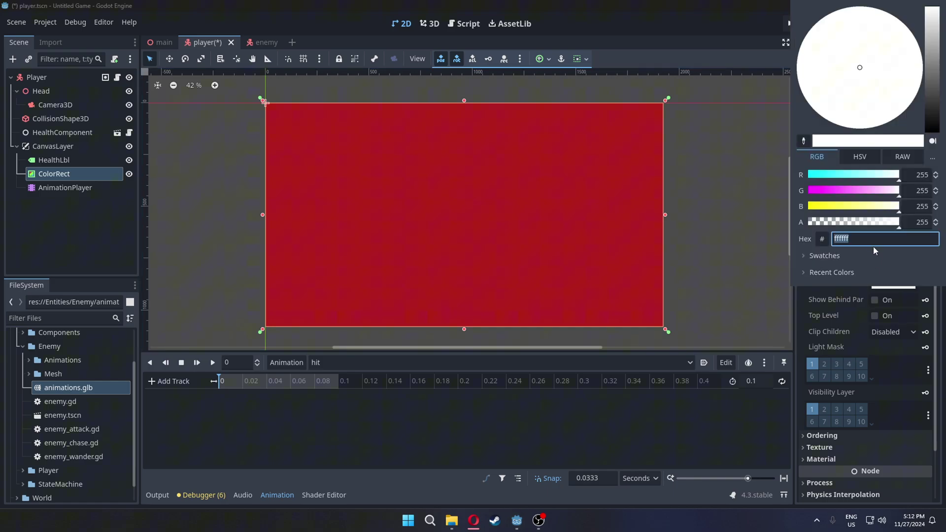
key(Escape)
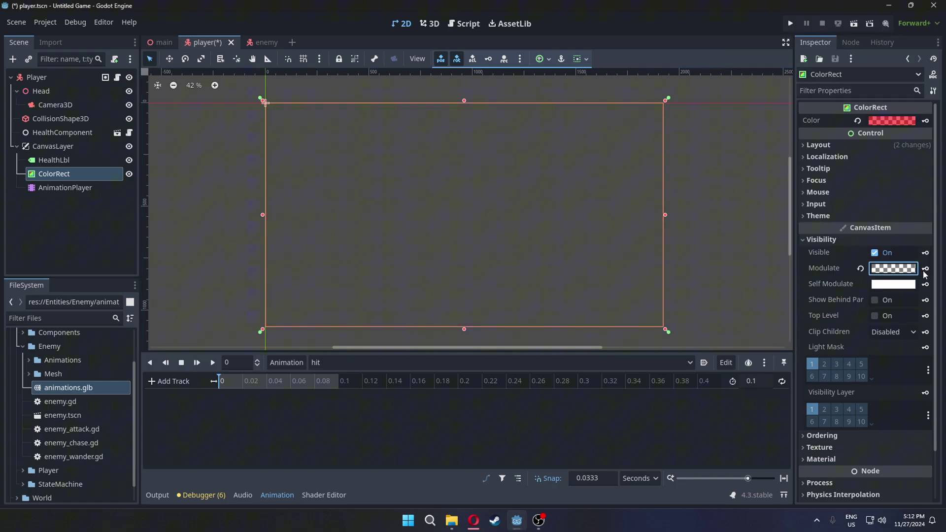
click(925, 269)
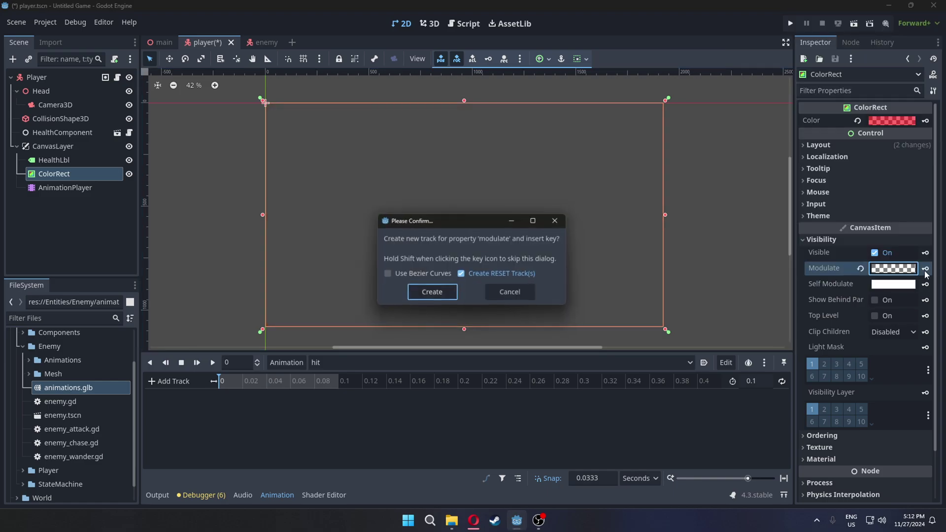
click(439, 293)
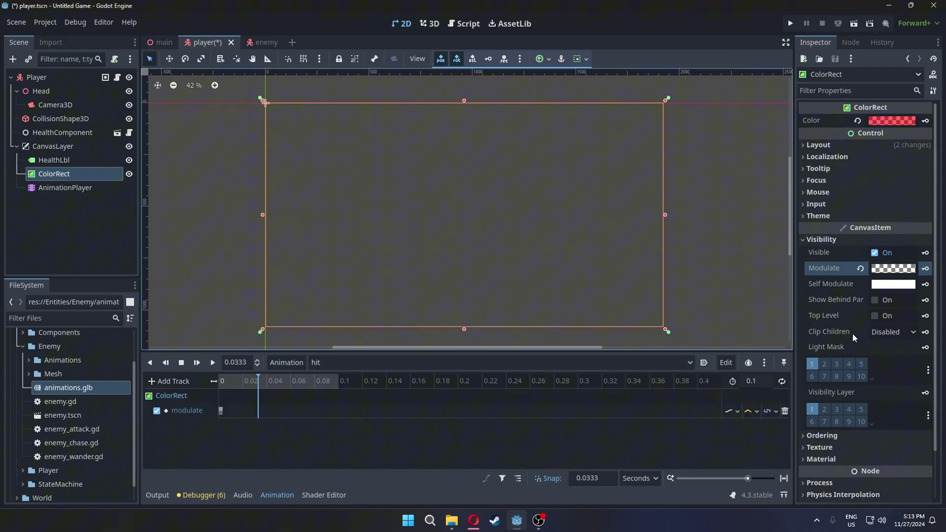
Step: Key the overlay's Modulate visibly red, then fade it back to fully transparent at 0.0667 s
click(892, 269)
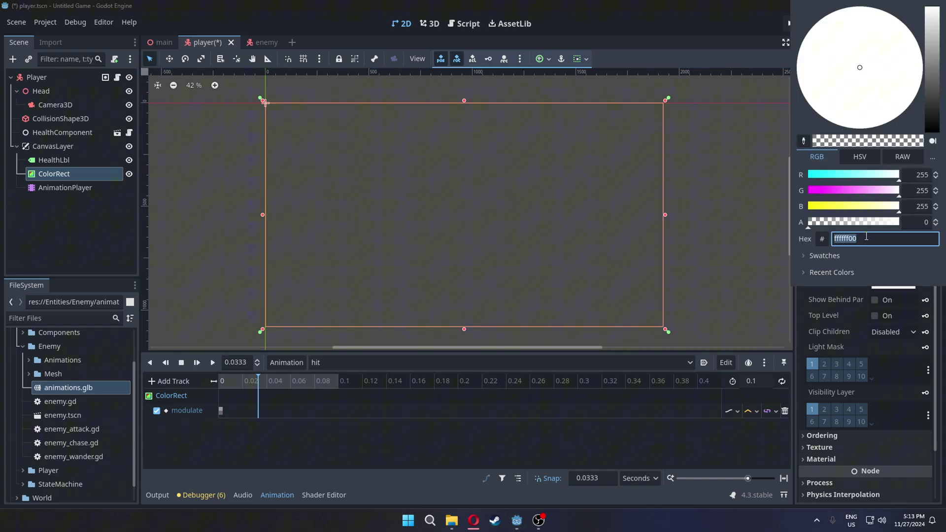
click(883, 223)
click(841, 308)
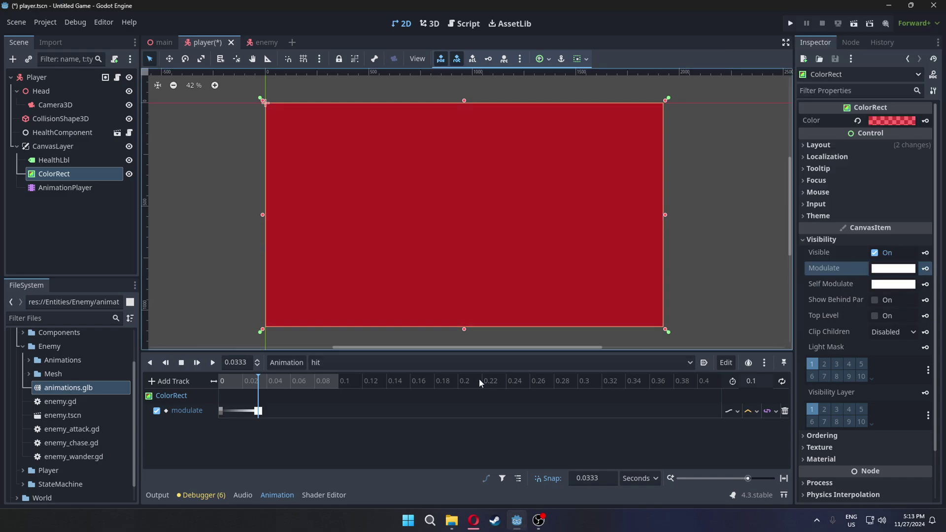
click(290, 384)
click(904, 270)
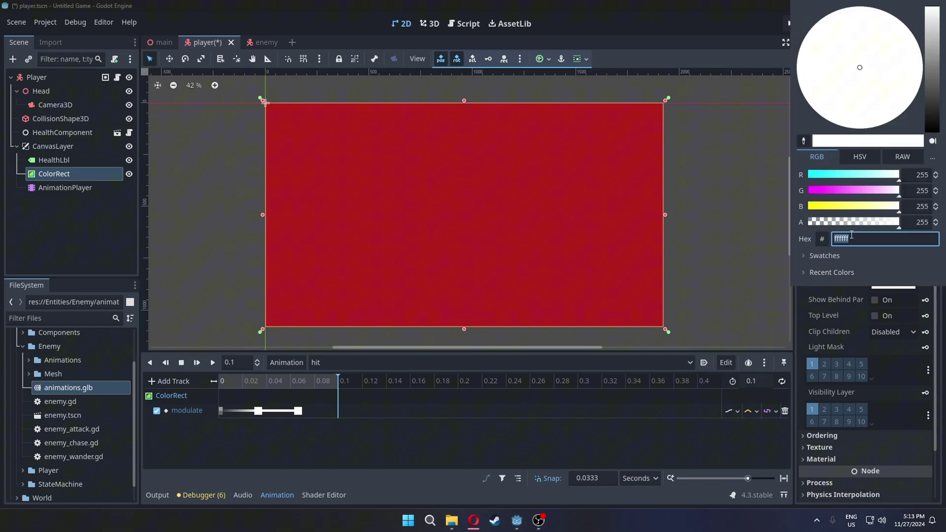
drag(840, 230, 808, 224)
key(Escape)
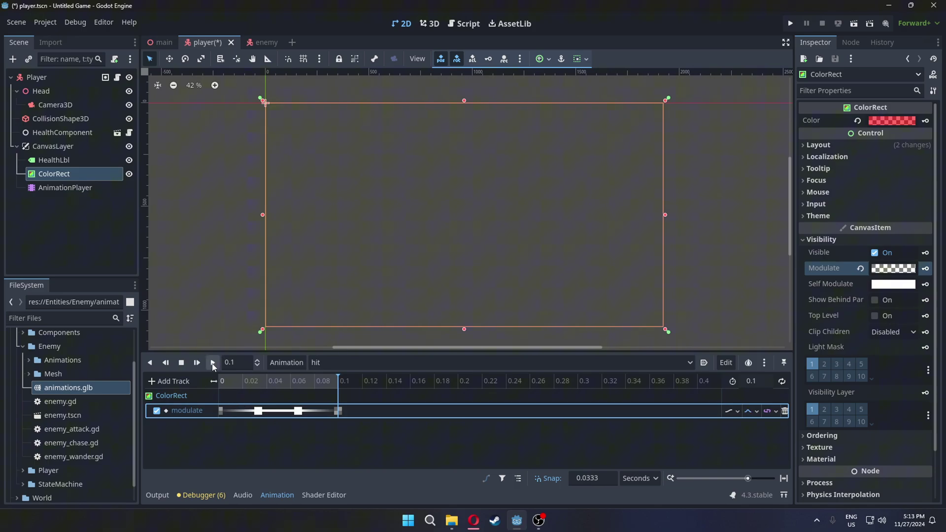
Step: Fix the health label path in player.gd to CanvasLayer/HealthLbl
key(ctrl+F3)
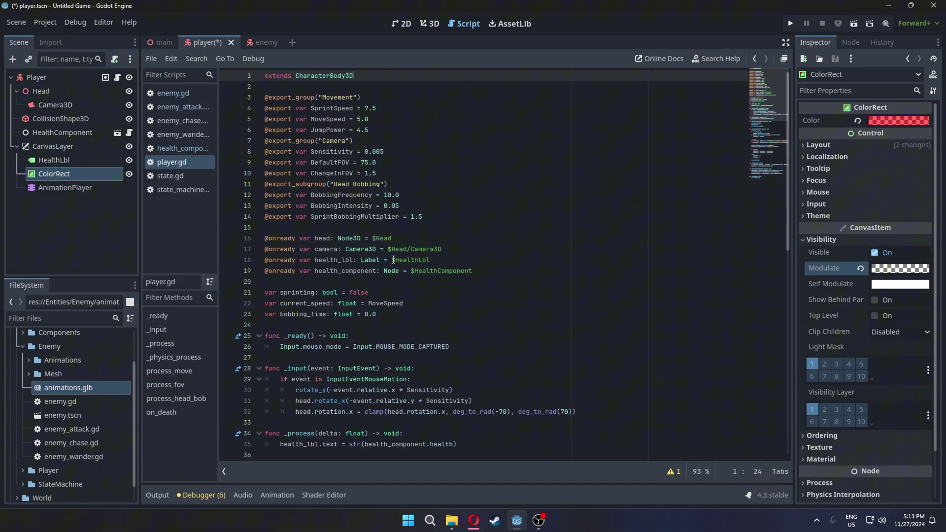
click(397, 259)
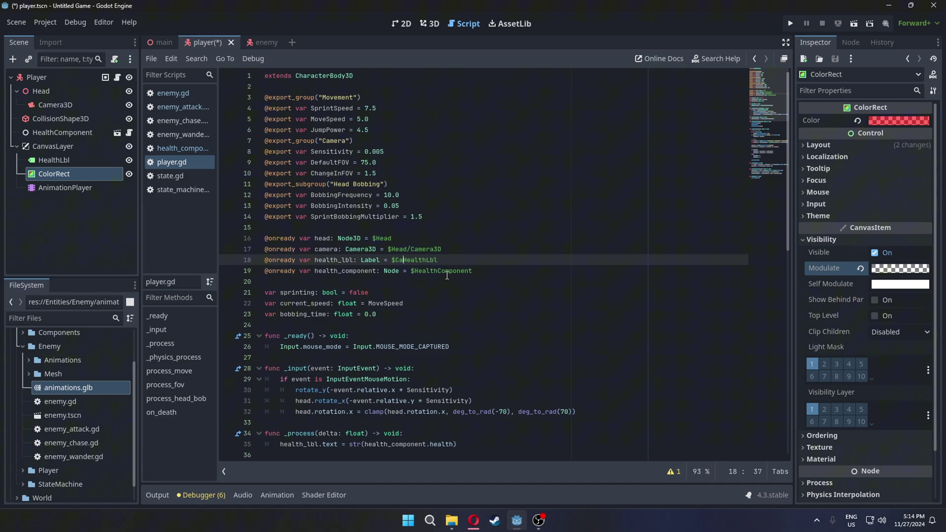
text(Canva)
key(Return)
text(/)
Step: Add an onready reference to the AnimationPlayer in player.gd
click(447, 275)
key(End)
key(Return)
drag(65, 187, 86, 196)
ctrl+drag(313, 284, 312, 281)
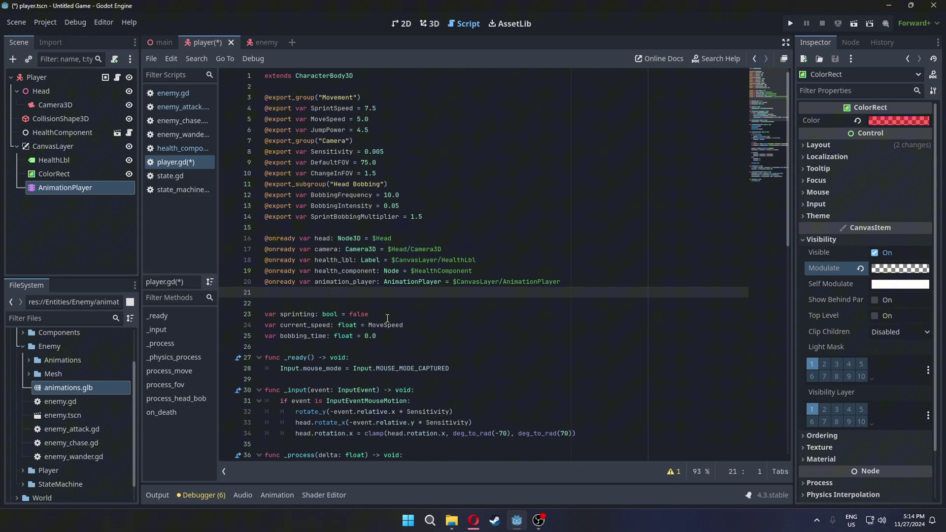
Step: Add func on_damage(damage) playing the "hit" animation, save, and rename the overlay to HitColorBox
scroll(493, 345, down, 12)
click(585, 426)
text(func on_damage(damage):)
key(Return)
text(animation_player.play("hit)
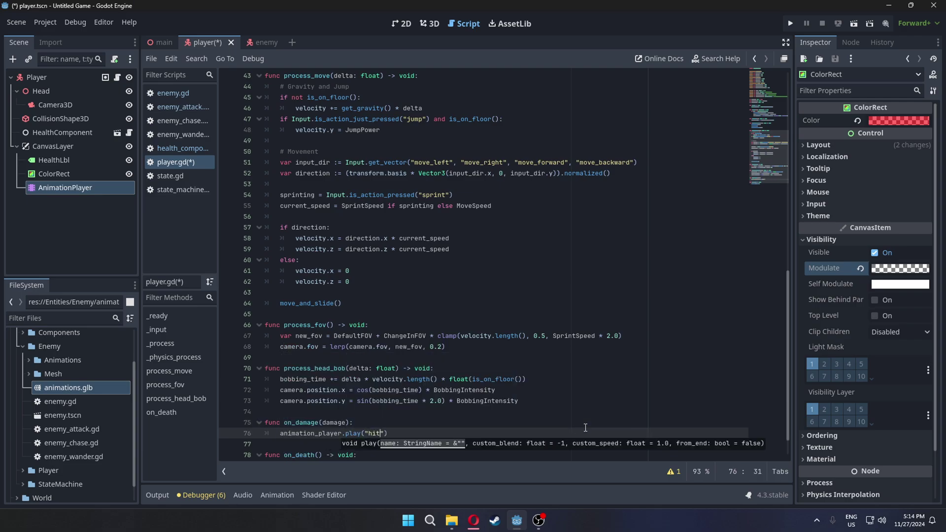
key(ctrl+s)
click(79, 177)
text(HealthBar)
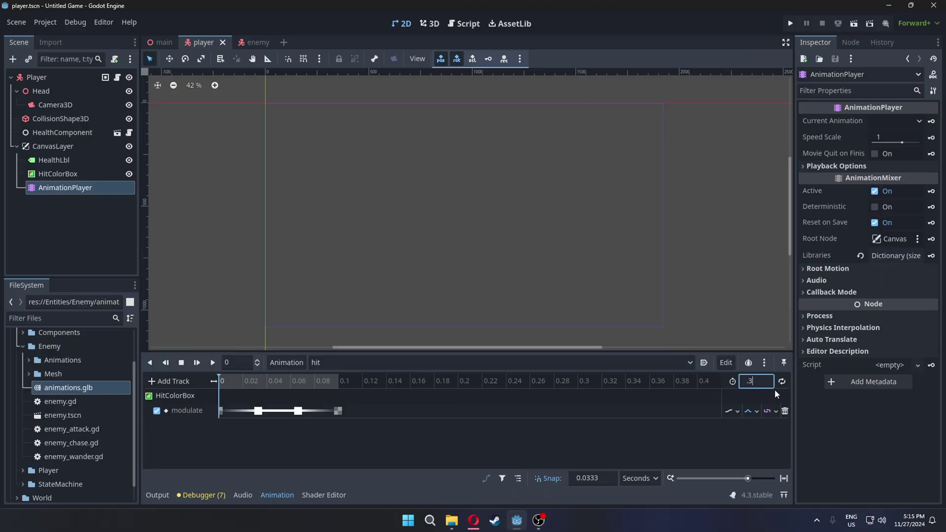
Step: Make the hit animation 0.3 s long and move the fade-out modulate key to about 0.27 s
key(Return)
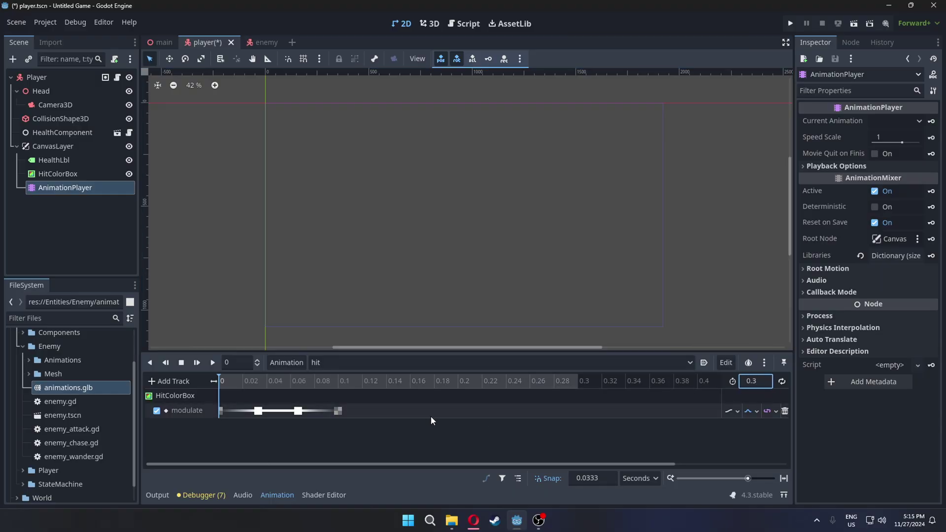
drag(338, 411, 560, 411)
click(298, 410)
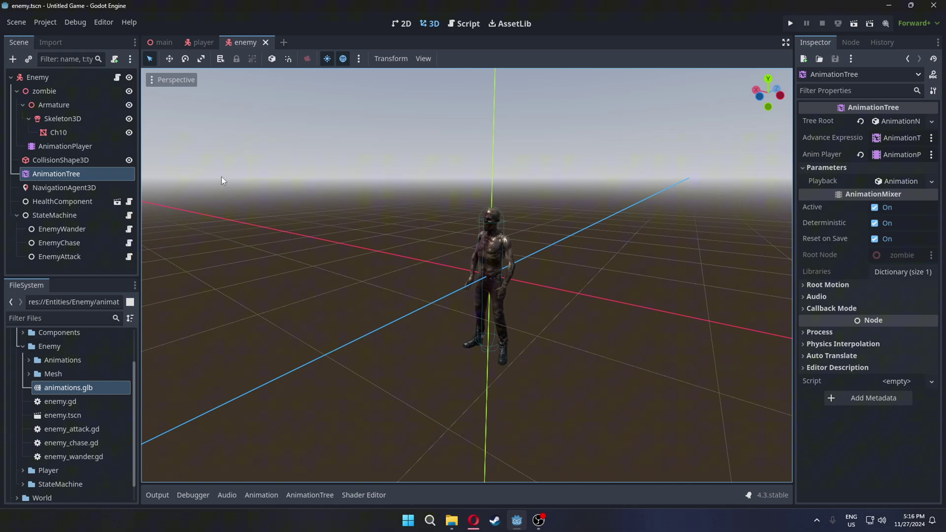
Step: Add a BoneAttachment3D child under the zombie's Skeleton3D
click(74, 119)
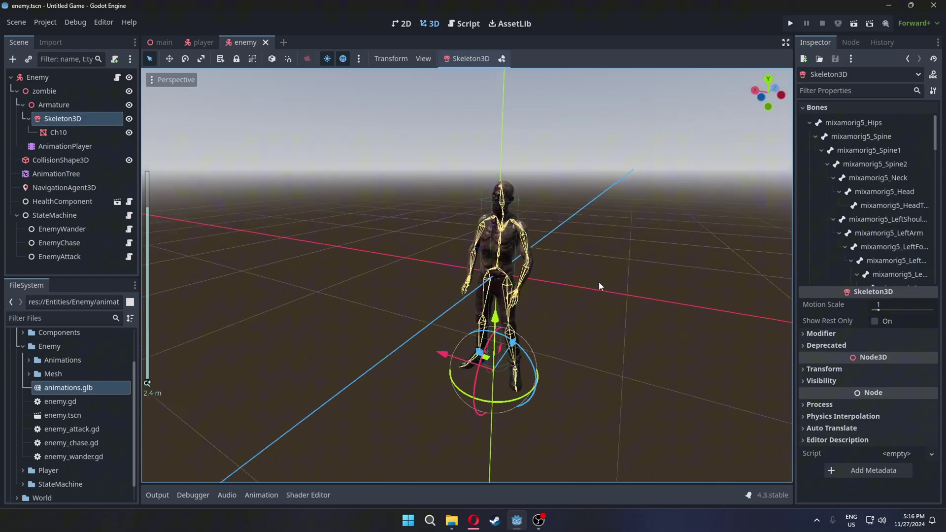
click(13, 59)
text(bone)
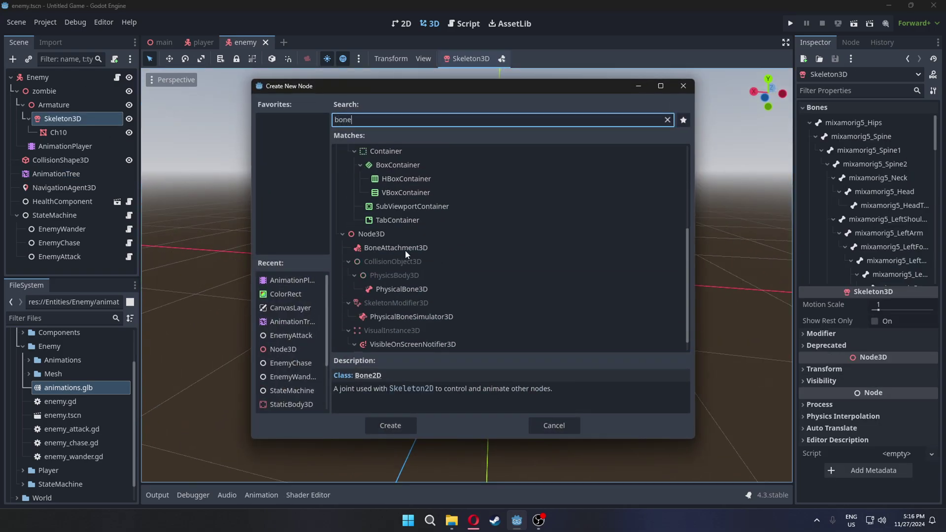
click(418, 248)
click(390, 425)
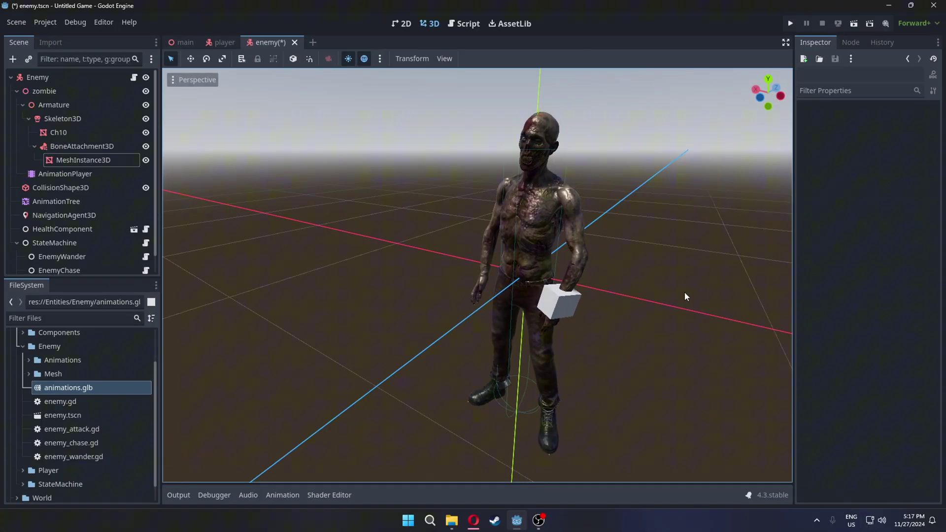
Step: Check the mixamorig5_Spine bone for the Spine attachment and begin adding an Area3D under it
click(63, 118)
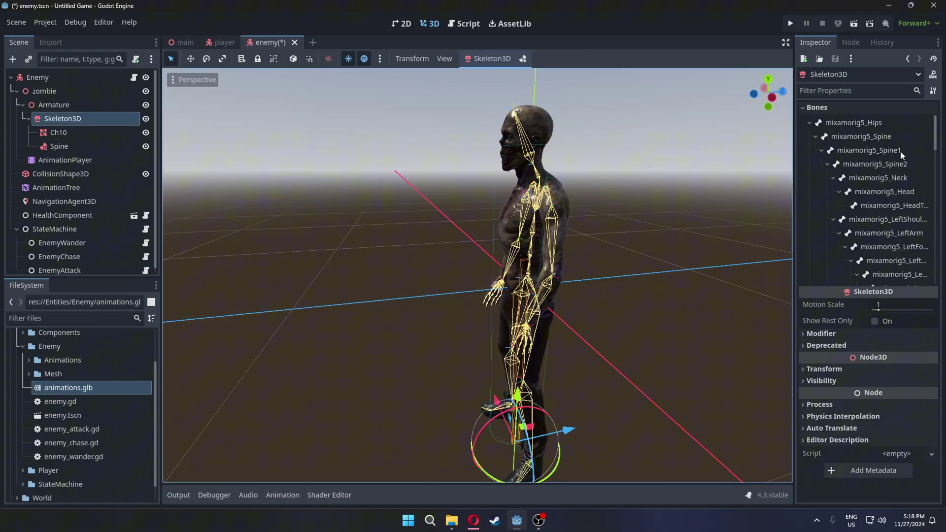
click(865, 124)
middle_drag(685, 205, 537, 219)
click(863, 137)
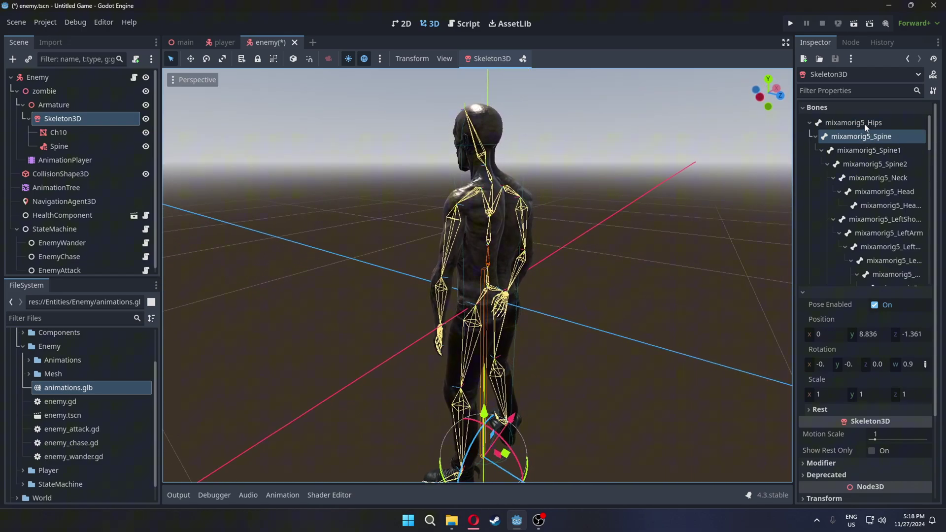
click(59, 145)
click(13, 59)
text(are)
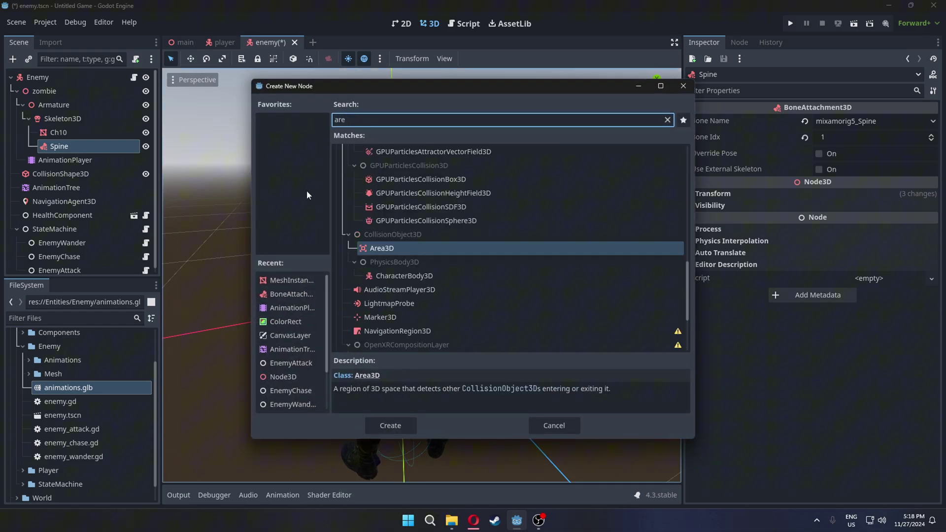
Step: Create an Area3D under Spine with a CollisionShape3D using a new CapsuleShape3D
key(Return)
click(13, 60)
text(colli)
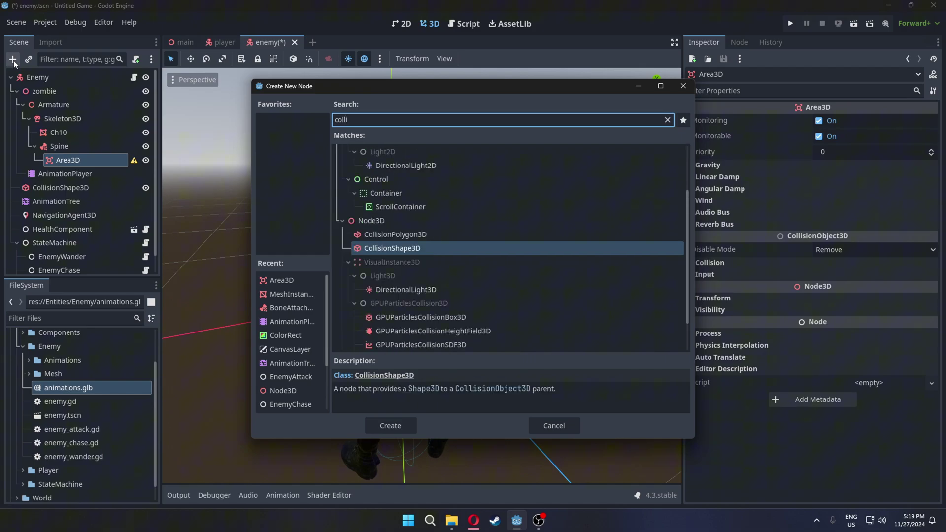
key(Return)
click(869, 121)
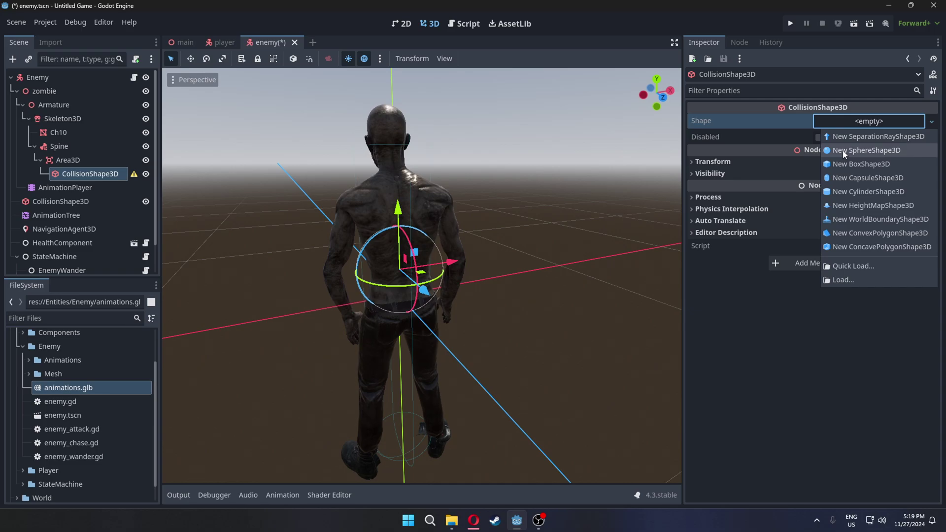
click(856, 177)
Step: Size the torso capsule to radius 15.654 m and height 69.803 m
middle_drag(674, 231, 603, 245)
click(873, 121)
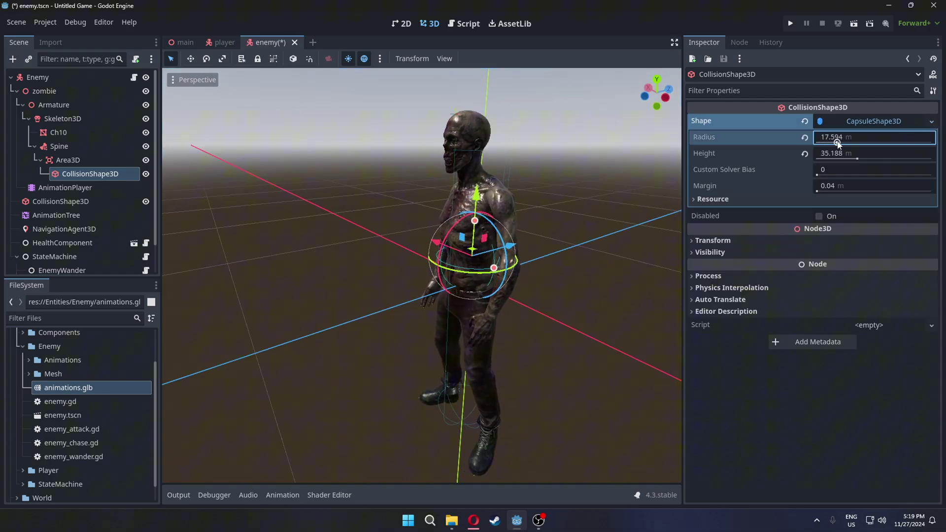
drag(818, 143, 896, 161)
middle_drag(583, 213, 493, 236)
drag(473, 242, 517, 257)
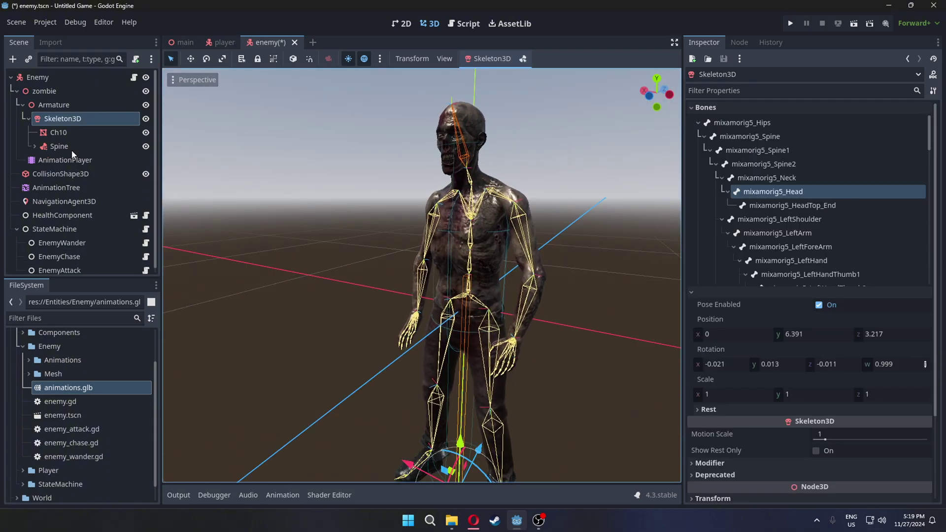
Step: Duplicate the Spine attachment as Head and attach it to the mixamorig5_Head bone
click(69, 147)
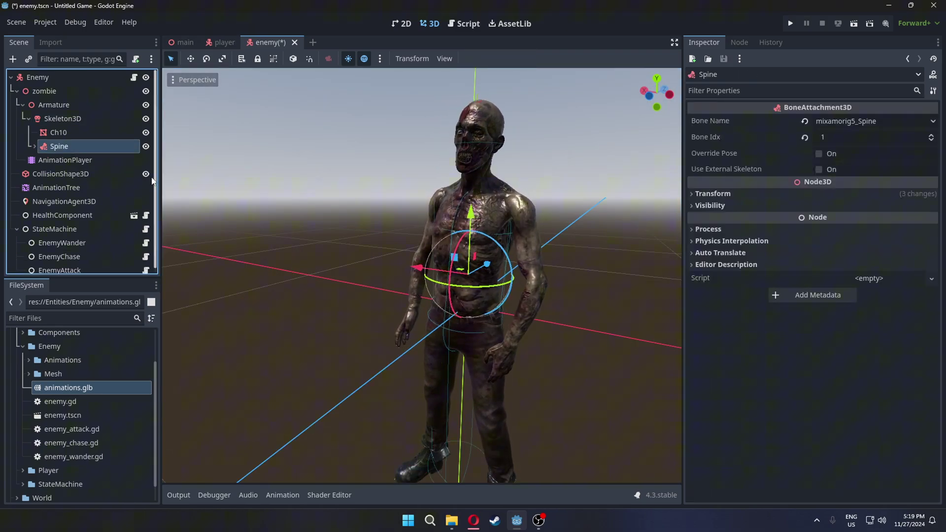
key(ctrl+d)
double_click(89, 163)
text(H)
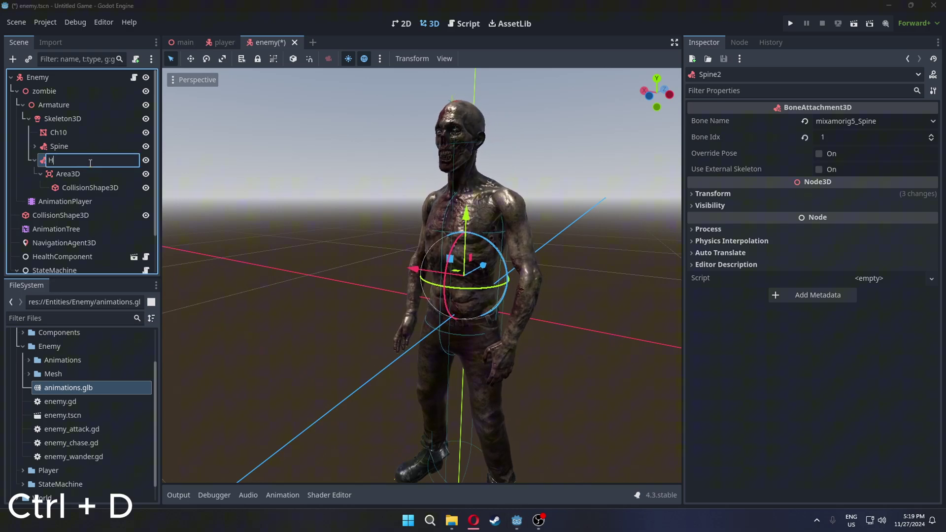
text(ead)
key(Return)
click(876, 120)
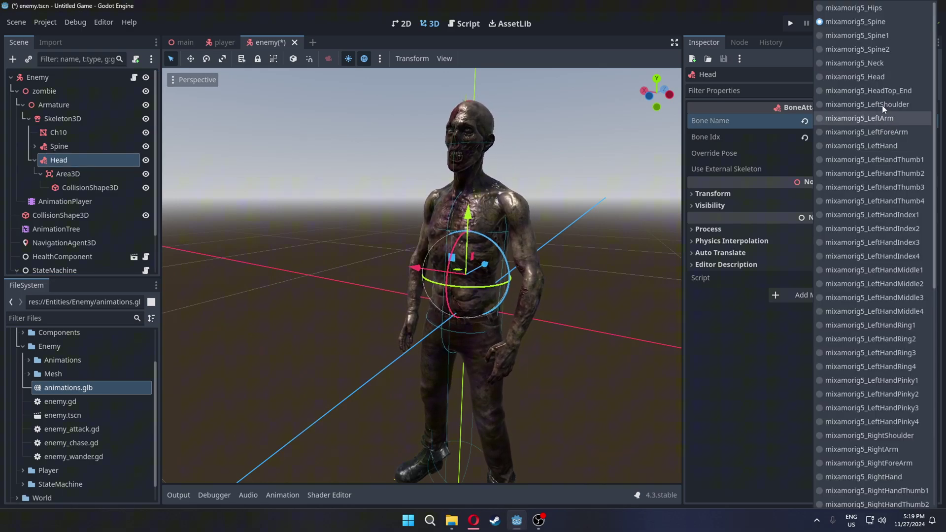
click(853, 78)
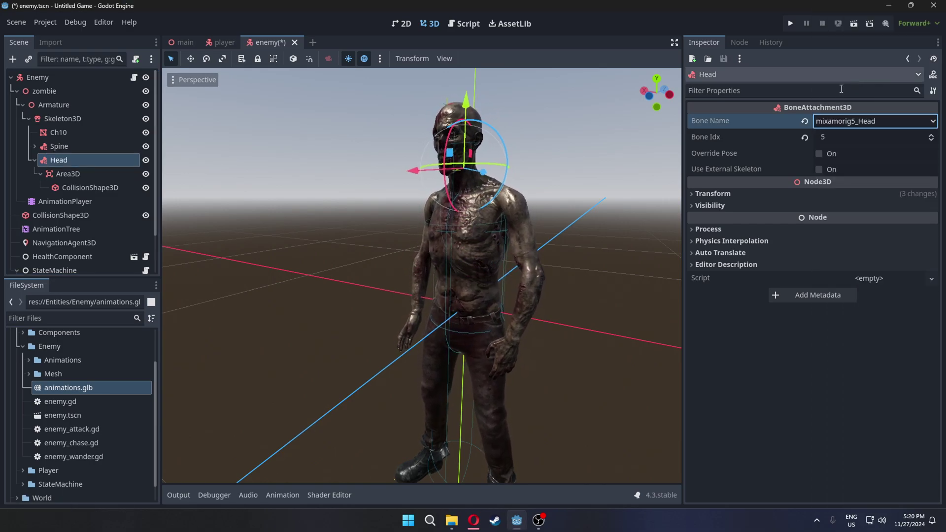
Step: Give Head's collision shape a new capsule sized 14.175 m radius, 29.204 m height
click(117, 188)
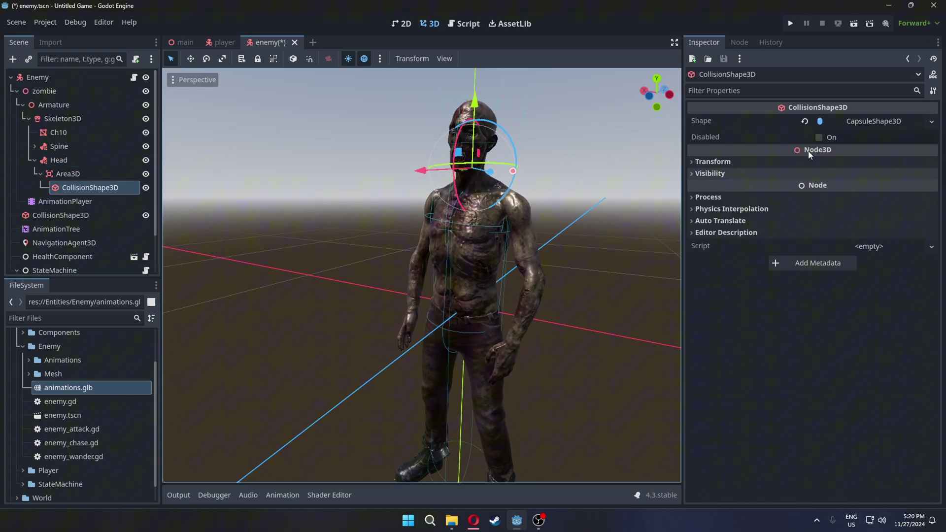
click(847, 121)
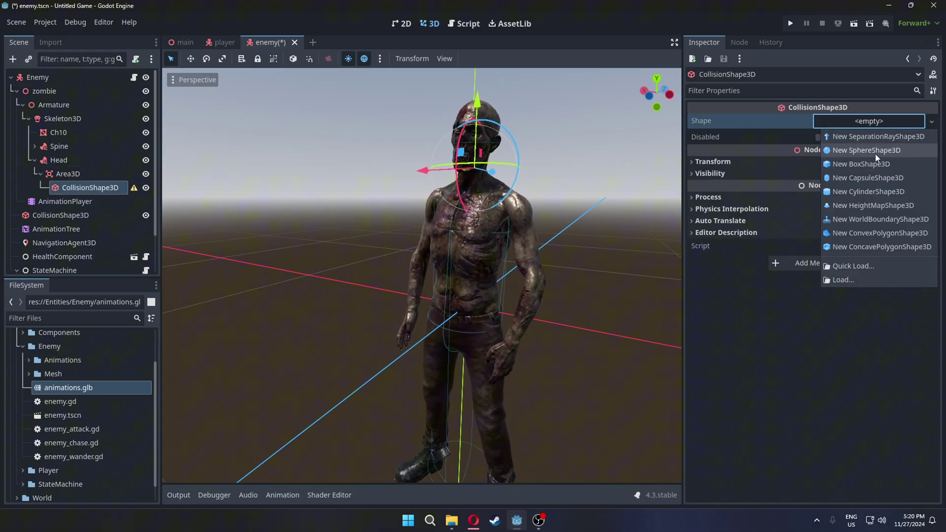
click(883, 177)
drag(861, 139, 931, 139)
scroll(542, 176, up, 3)
middle_drag(542, 176, 559, 290)
drag(567, 276, 537, 232)
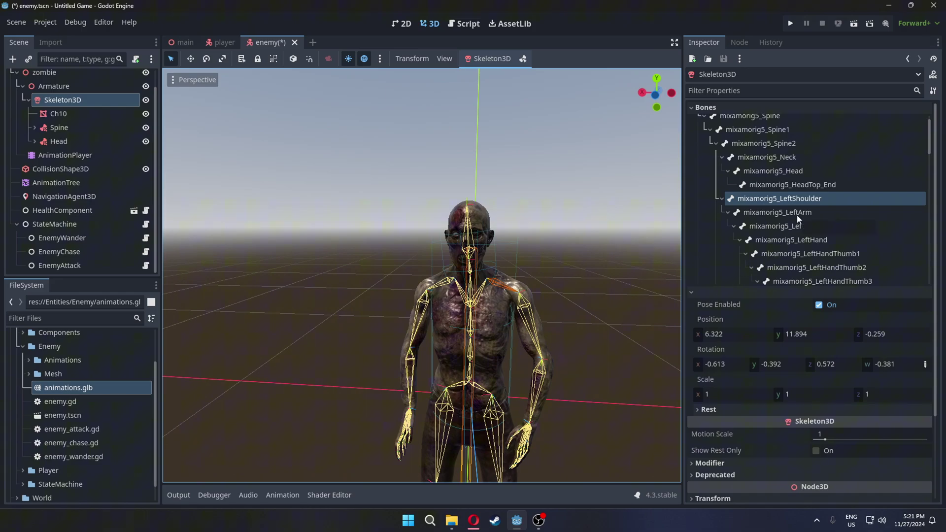
Step: Duplicate the Head attachment and attach the copy to the mixamorig5_LeftArm bone
click(798, 213)
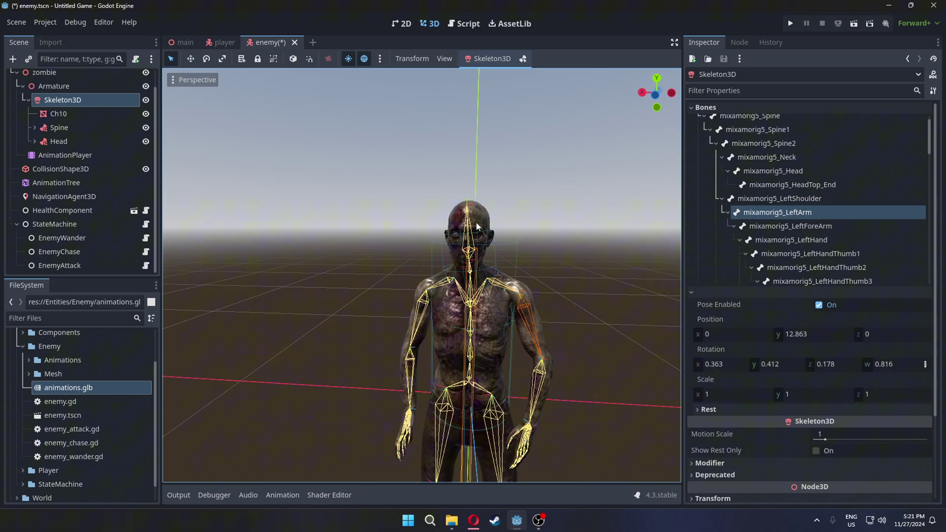
click(59, 141)
key(ctrl+d)
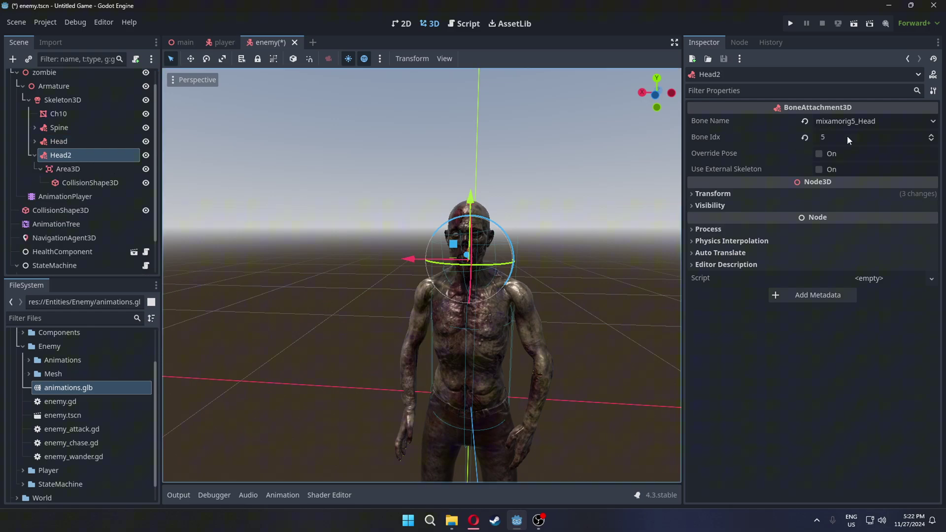
click(851, 124)
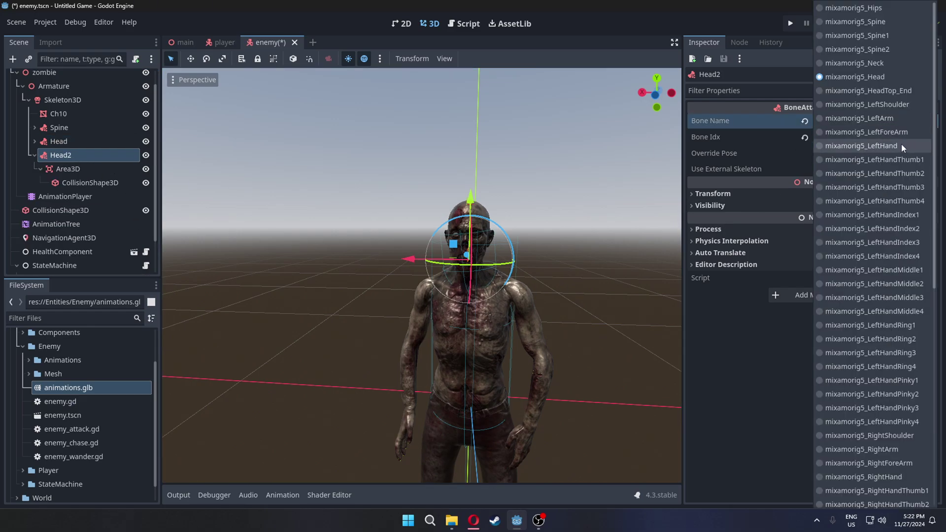
click(897, 119)
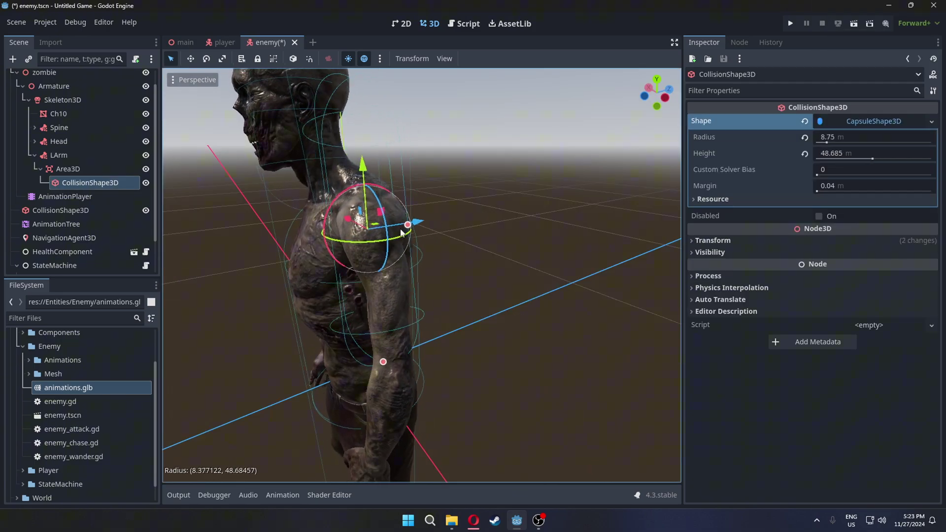
Step: Stretch and slim the LArm capsule to fit around the upper left arm
drag(409, 384, 459, 371)
middle_drag(459, 371, 485, 282)
drag(485, 281, 467, 283)
middle_drag(468, 282, 394, 303)
drag(394, 303, 403, 301)
middle_drag(403, 301, 444, 296)
Step: Duplicate LArm and make the LArm2 capsule shape unique
click(59, 155)
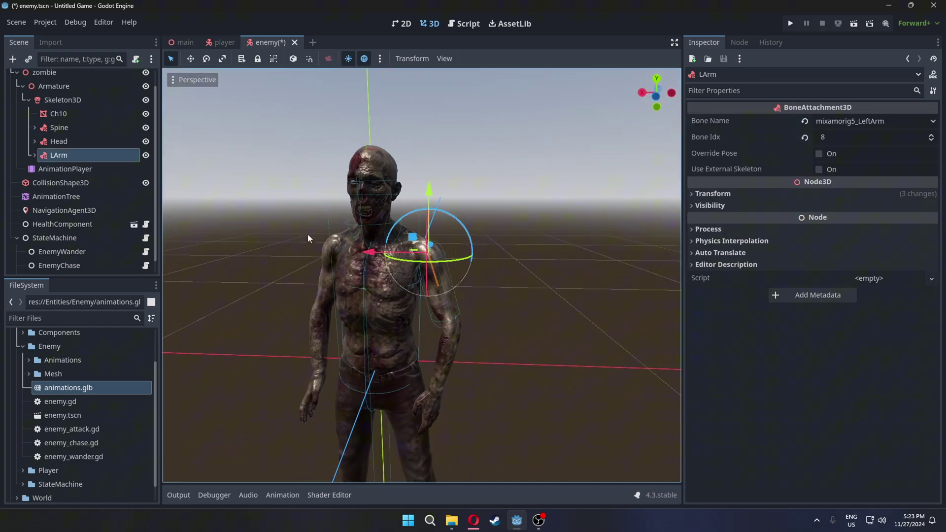
key(ctrl+d)
scroll(573, 280, up, 3)
click(90, 196)
drag(493, 335, 486, 340)
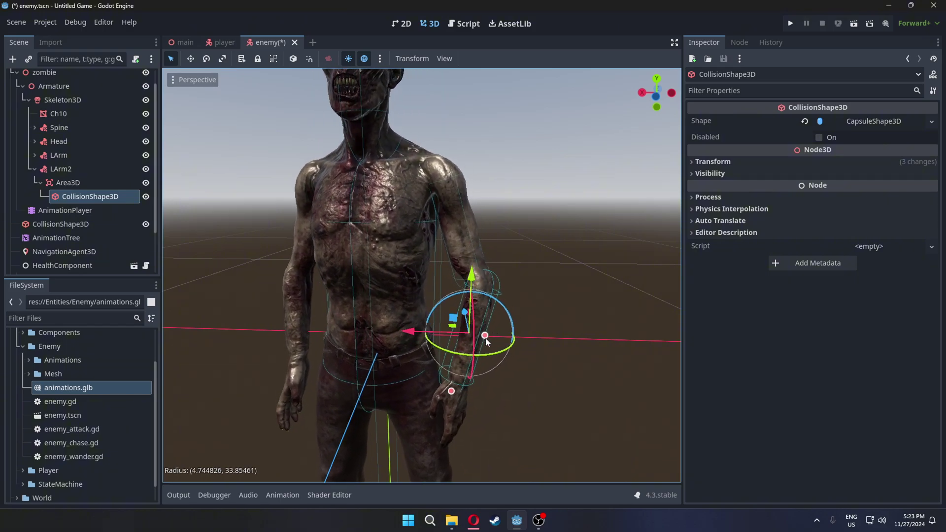
click(853, 123)
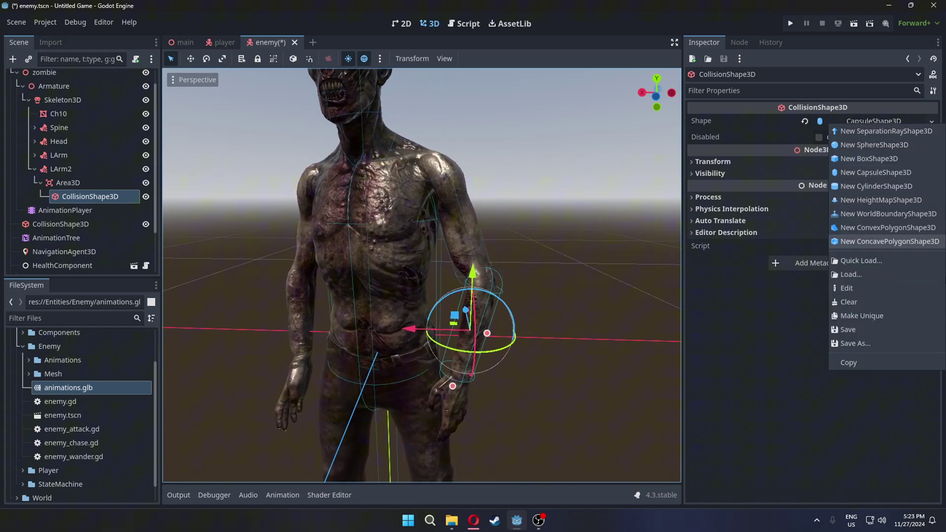
click(889, 316)
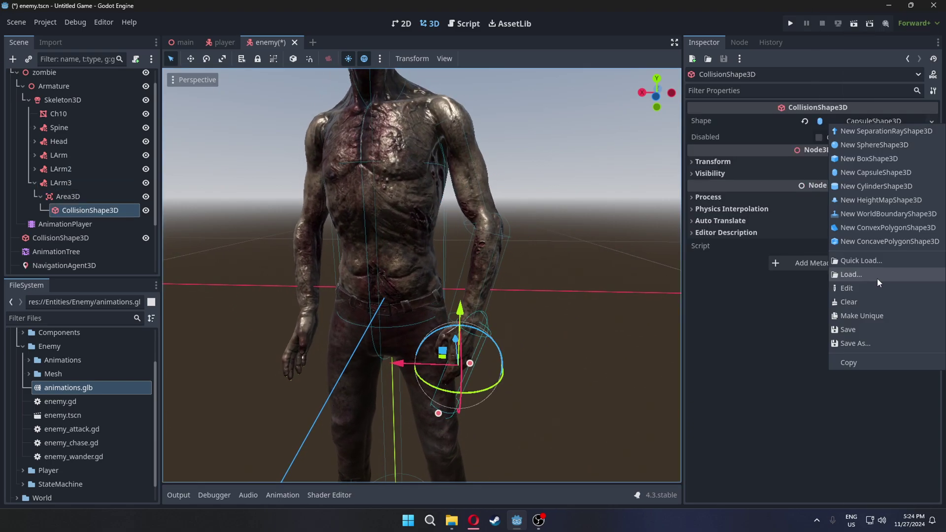
click(848, 317)
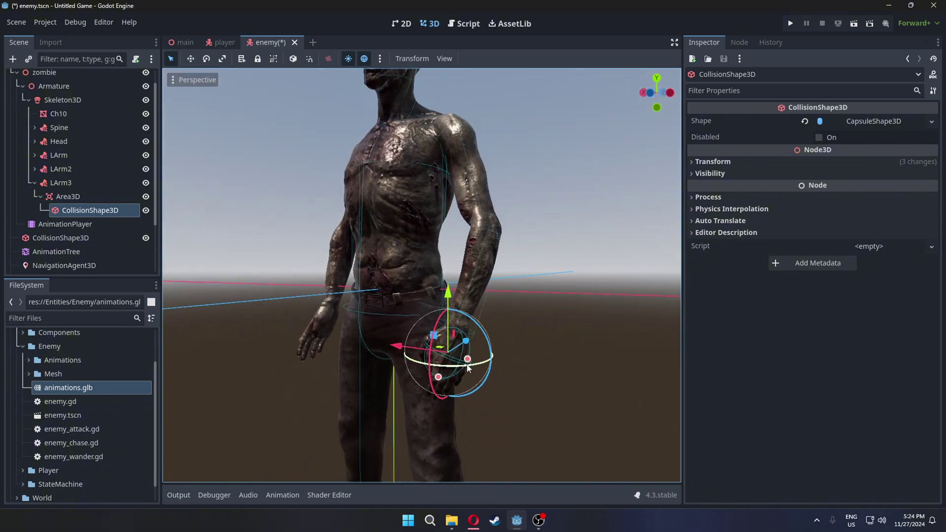
Step: Fit capsule hitboxes for the right arm, left forearm and hand attachments
drag(467, 366, 468, 367)
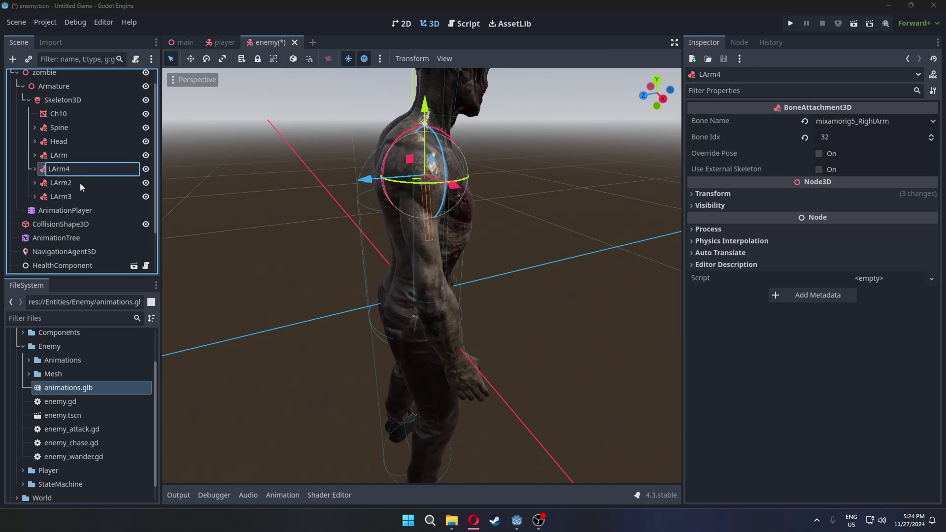
click(81, 183)
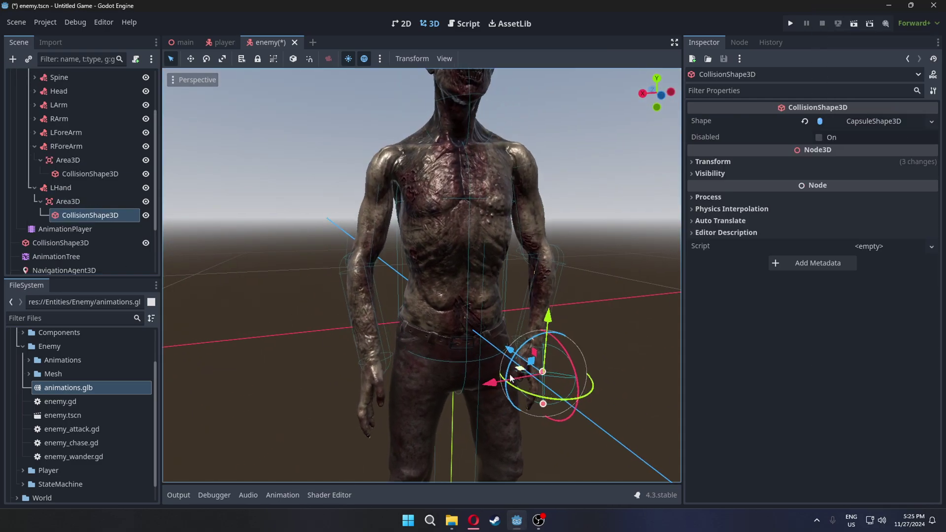
drag(499, 345, 500, 351)
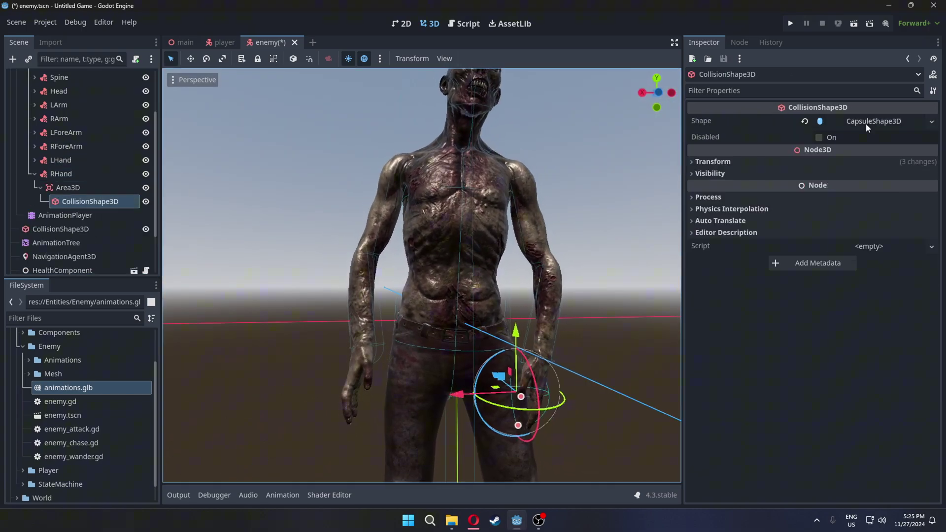
click(873, 121)
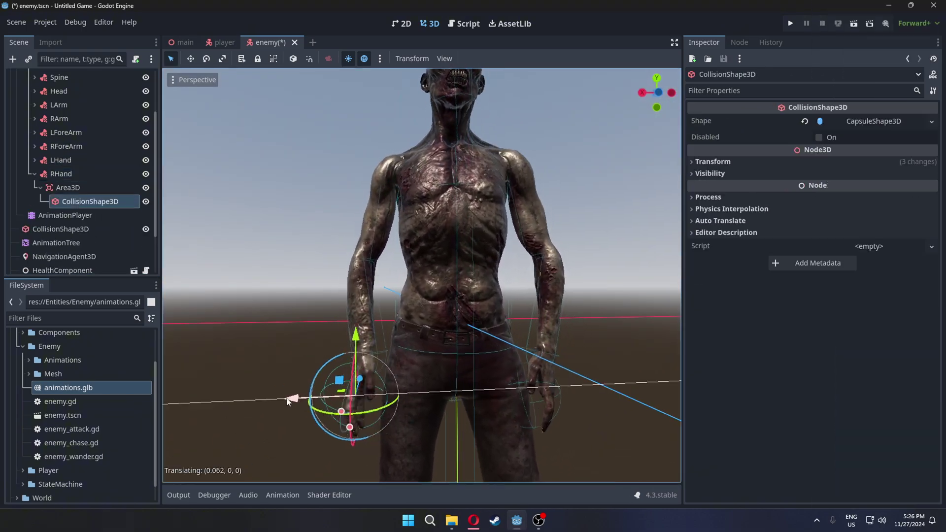
click(631, 340)
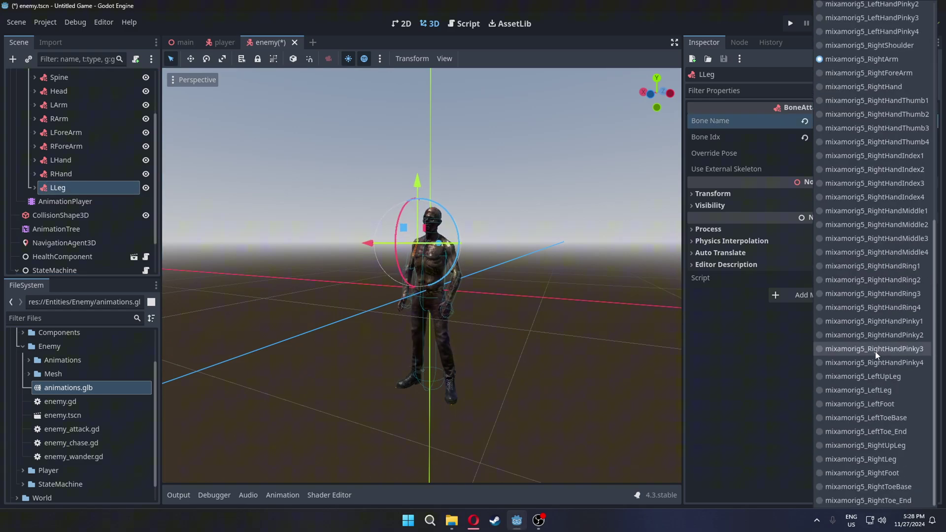
Step: Attach LLeg to a left-leg bone and duplicate it as RLeg on mixamorig5_RightUpLeg
click(862, 376)
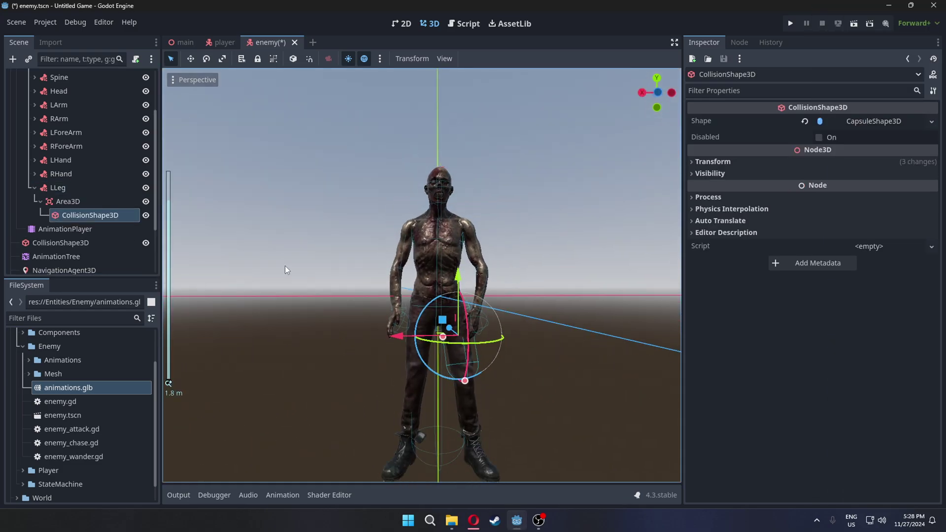
right_click(58, 187)
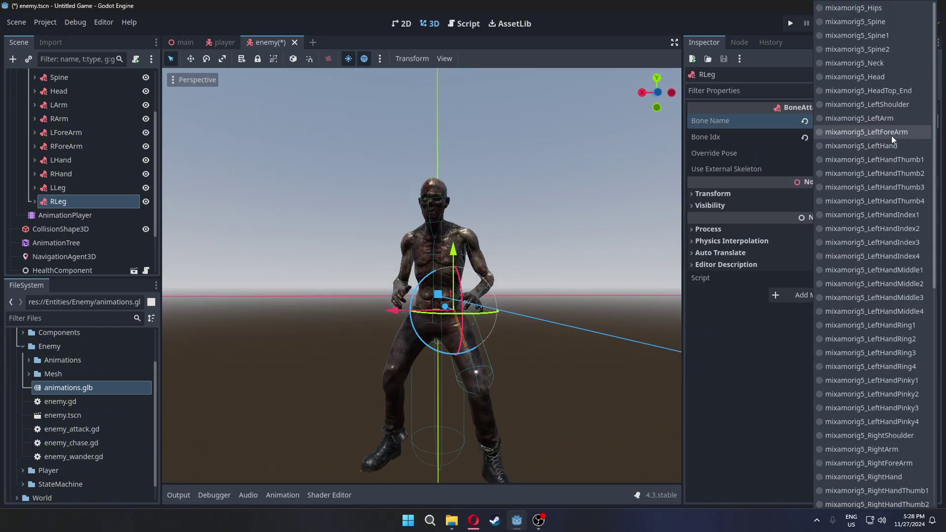
scroll(866, 345, down, 3)
click(867, 410)
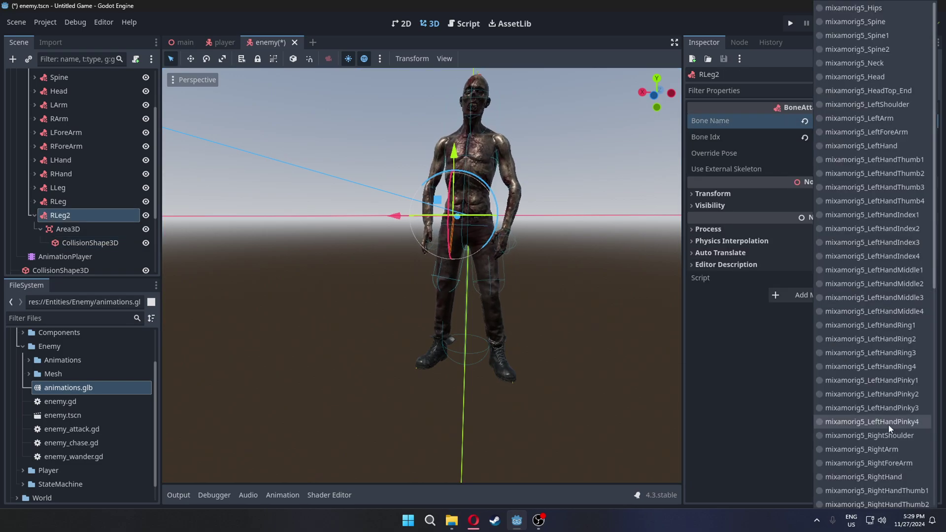
Step: Attach the RLeg copy to mixamorig5_LeftLeg as LLegLow and duplicate it as LLegLow2
click(894, 395)
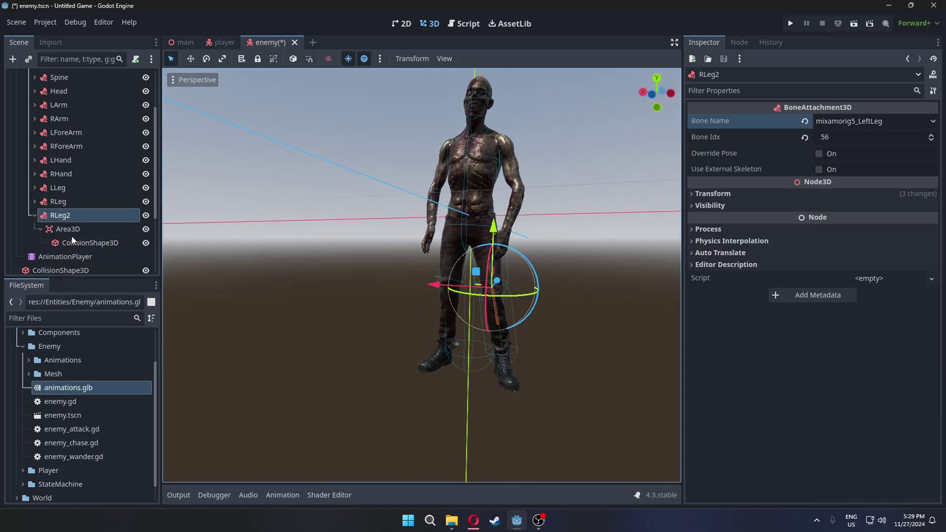
click(90, 242)
double_click(61, 215)
text(LLeg)
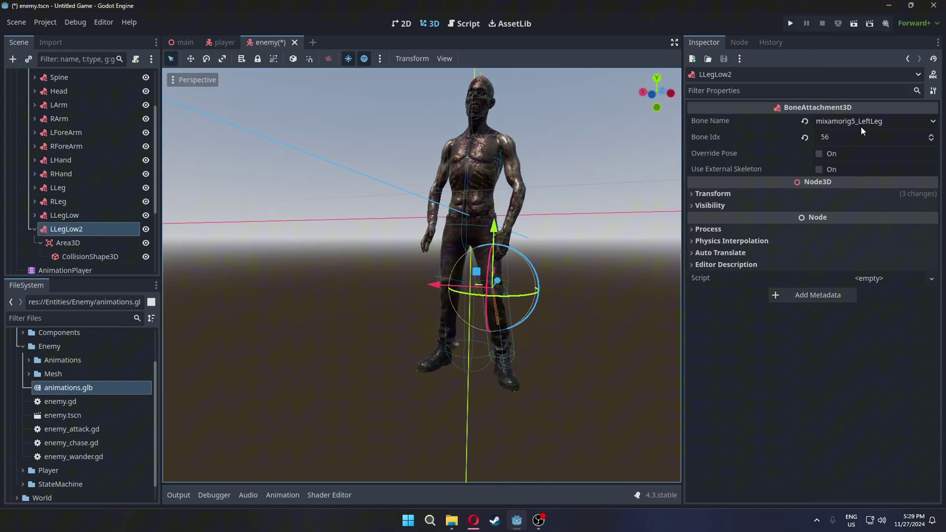
click(874, 120)
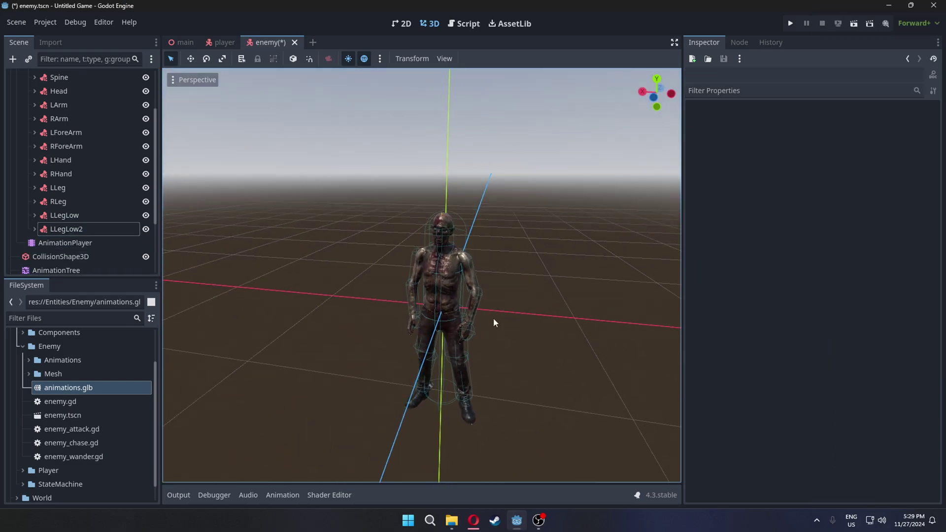
middle_drag(506, 301, 526, 306)
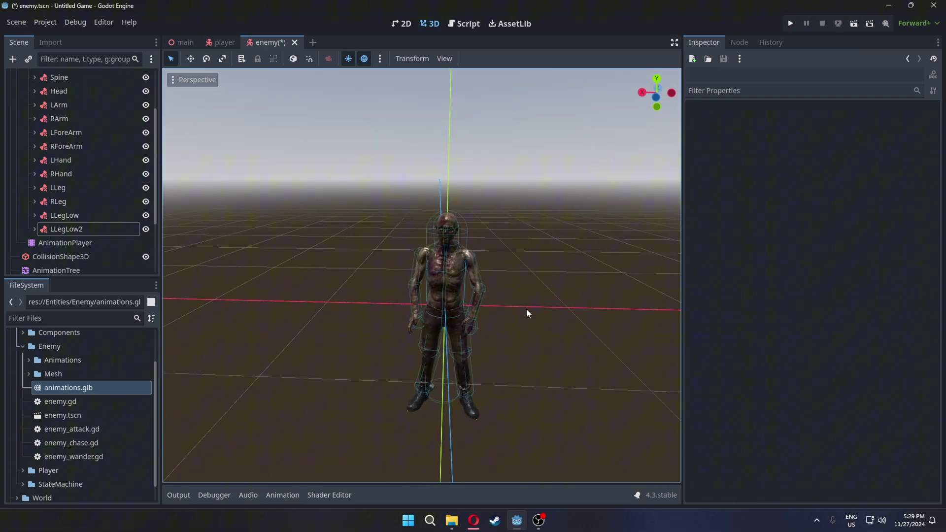